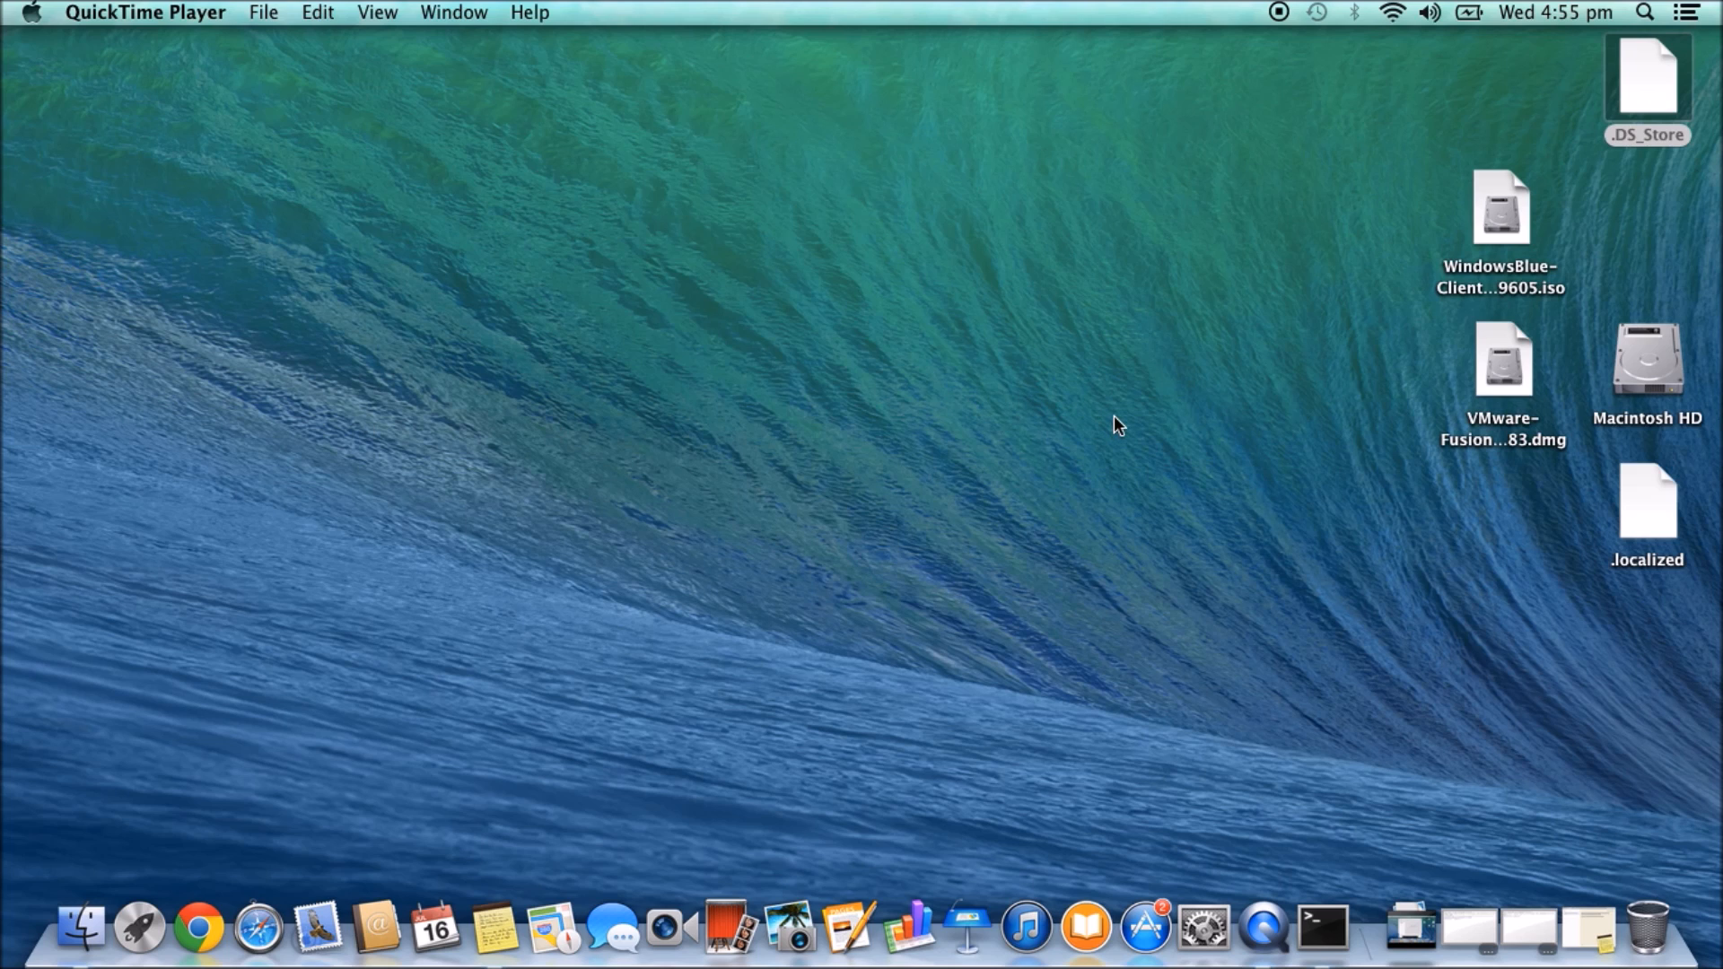
- Select the VMware Fusion disk image and restore the minimized Notes note about running Windows apps
left_click(1506, 355)
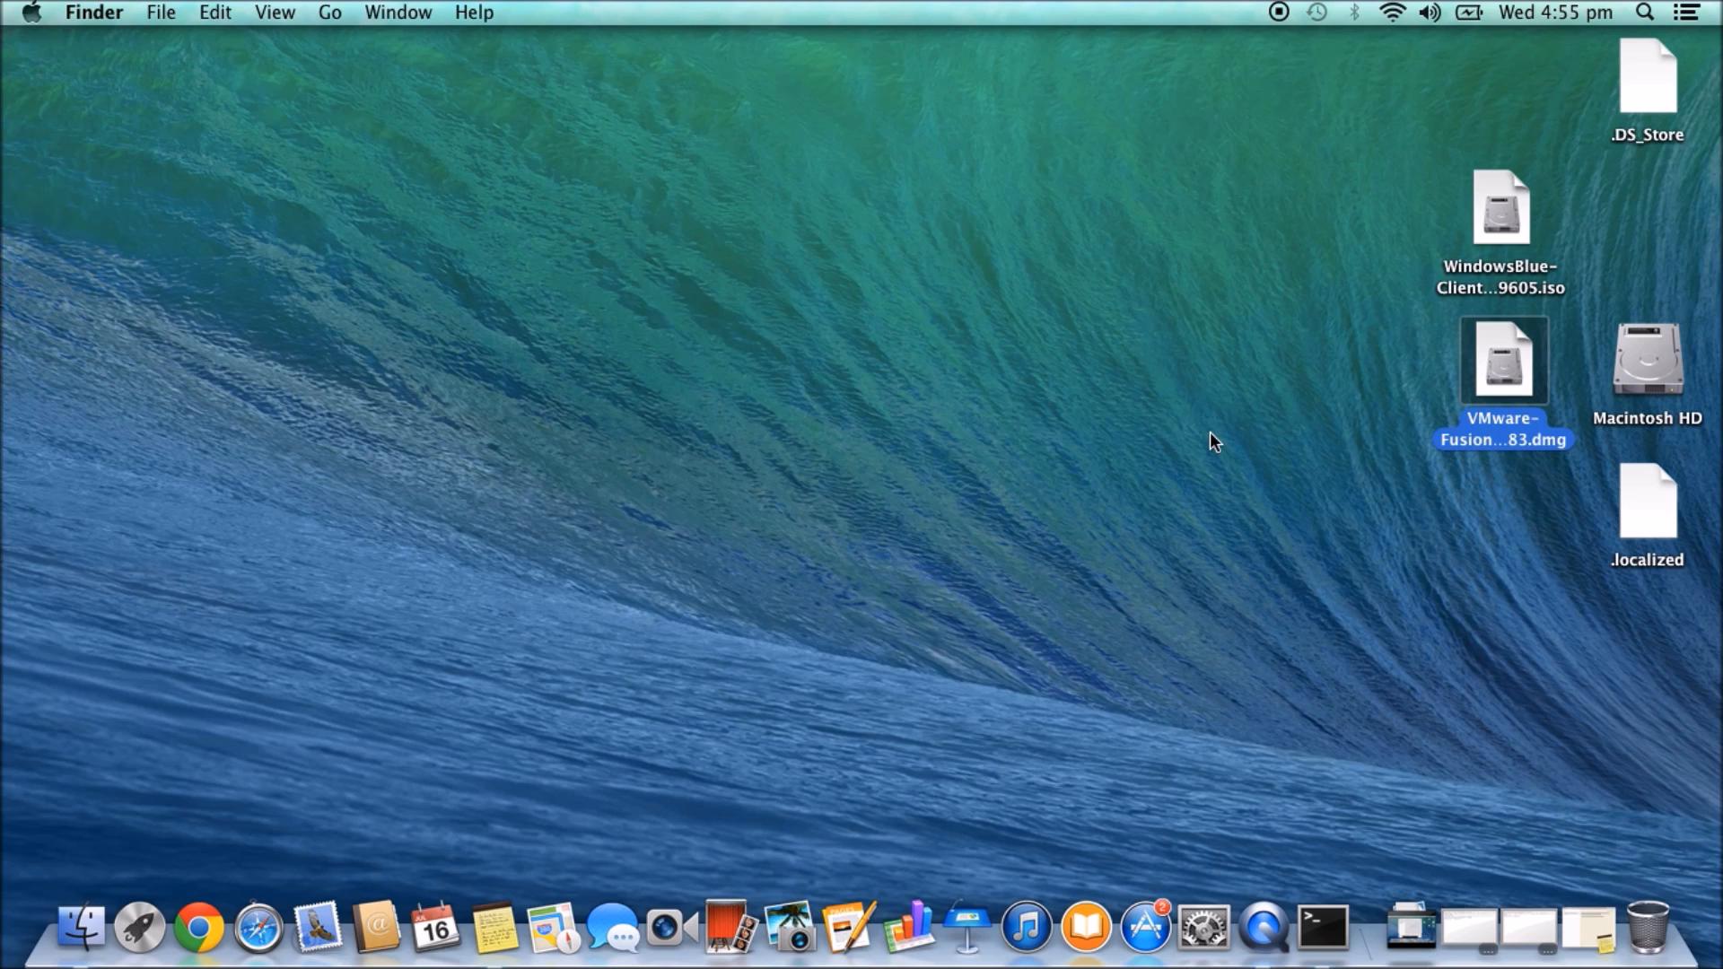
left_click(1590, 914)
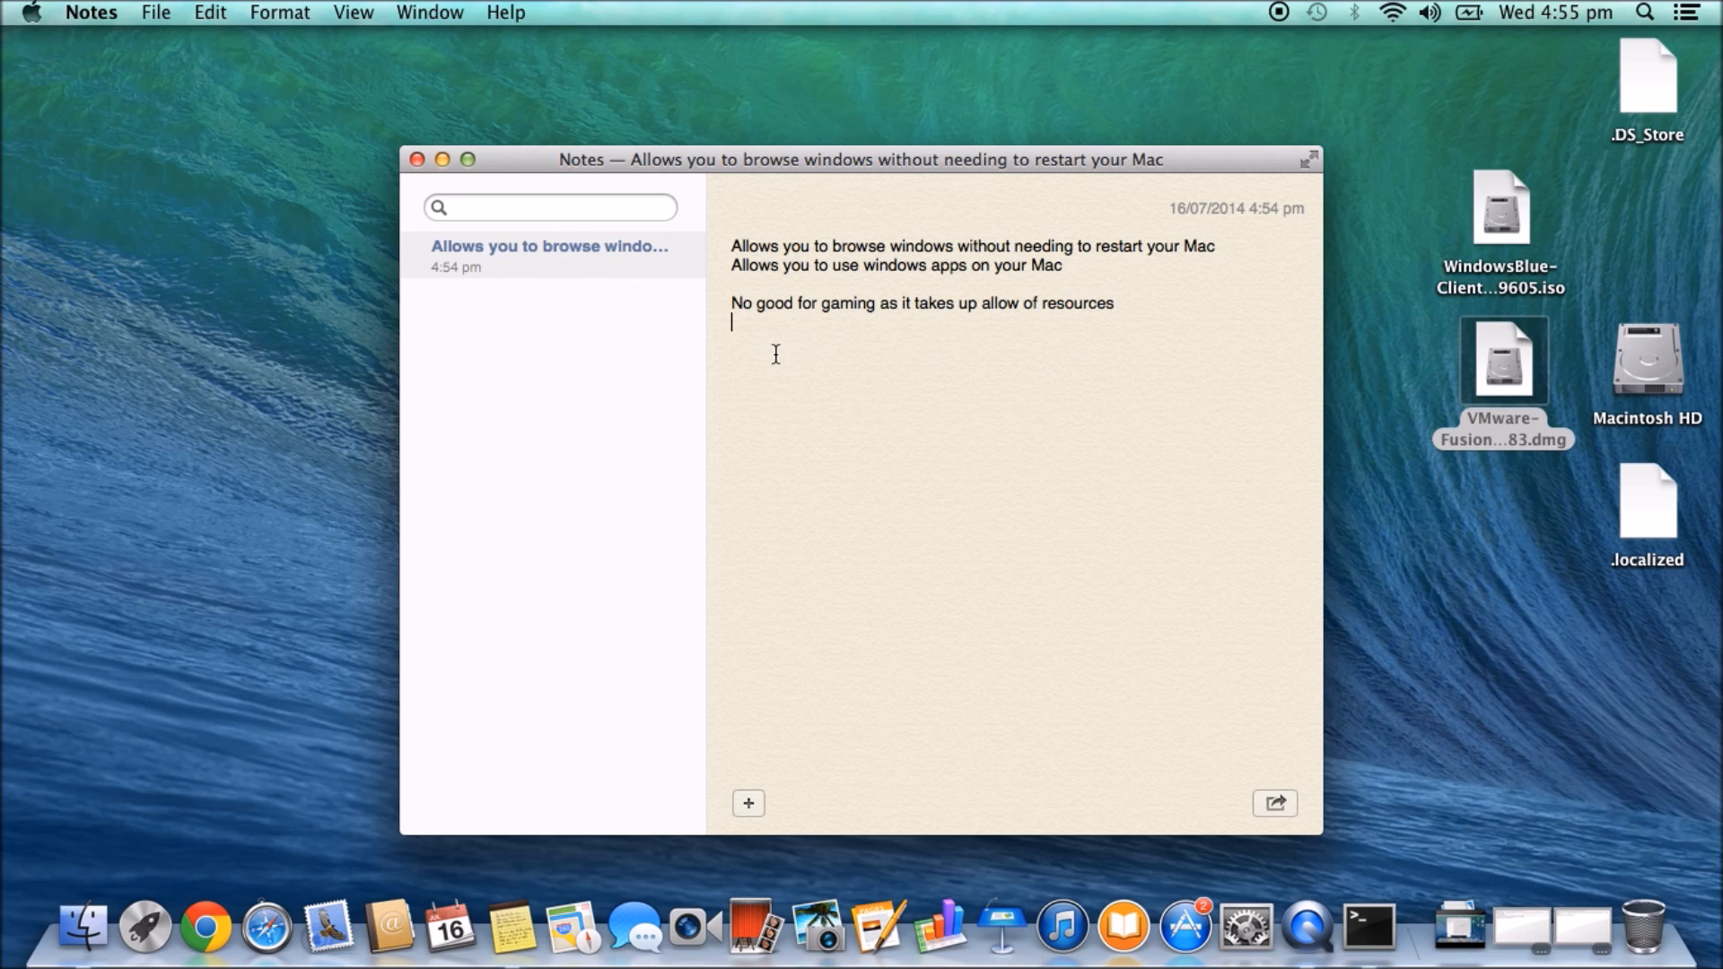
- Highlight the note's gaming line, close Notes, and clear the desktop selection
left_click_drag(1130, 302, 729, 302)
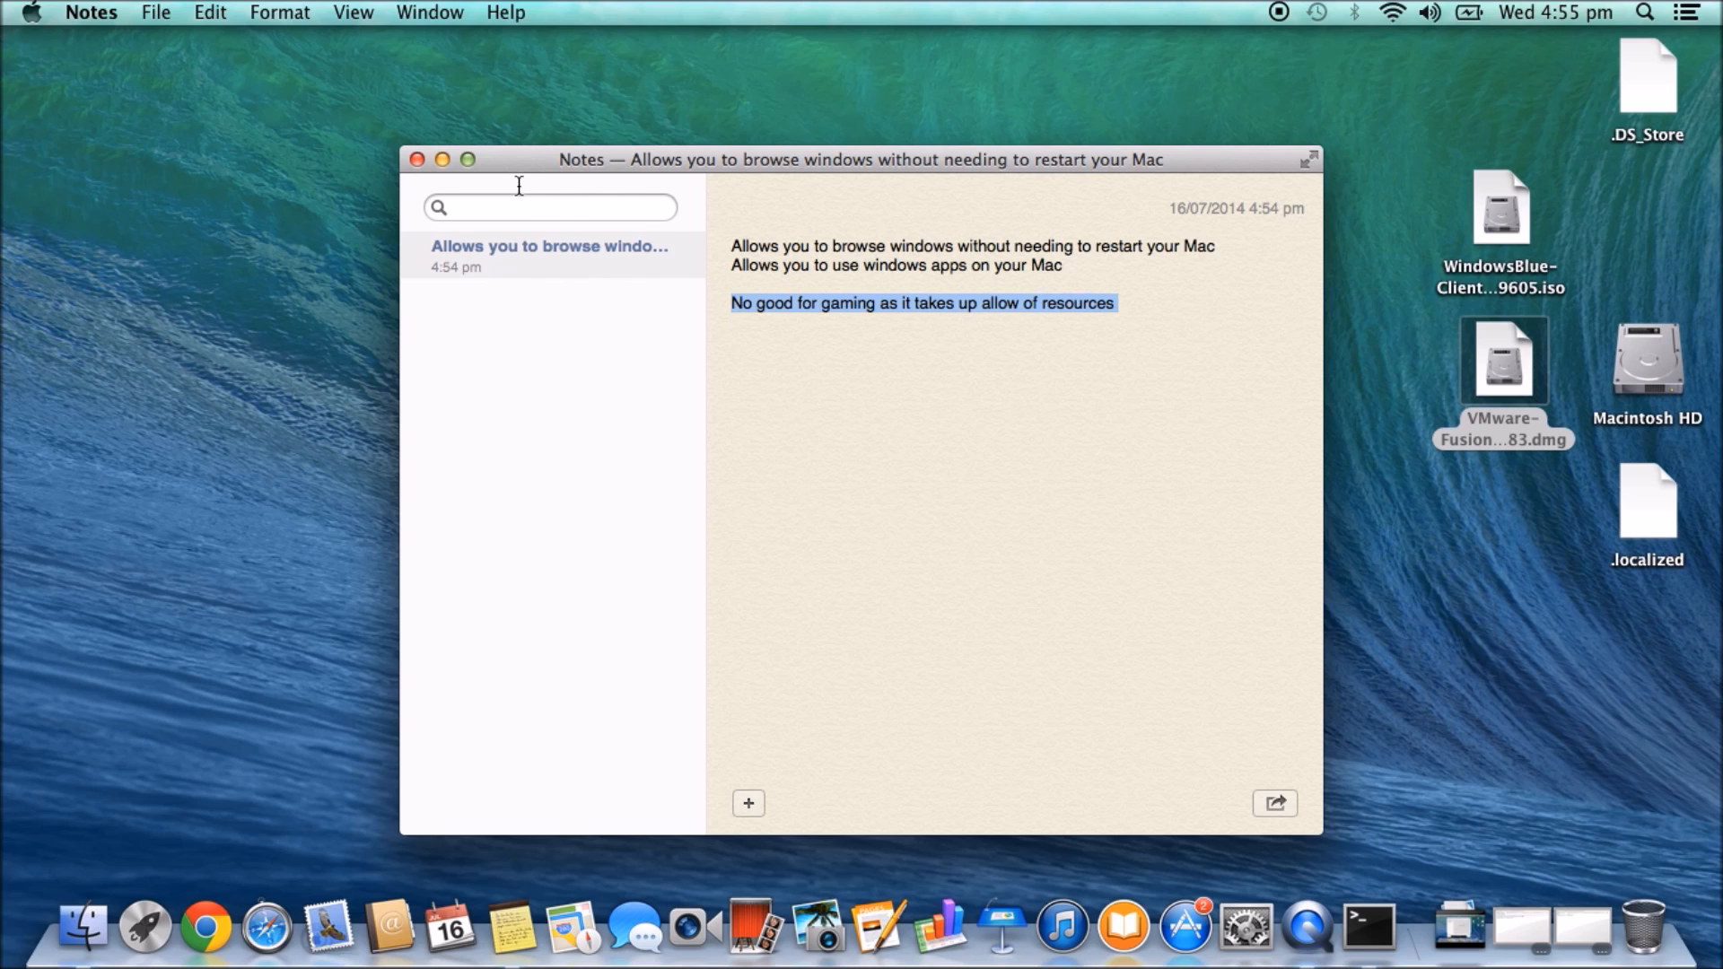
left_click(418, 160)
left_click(1488, 379)
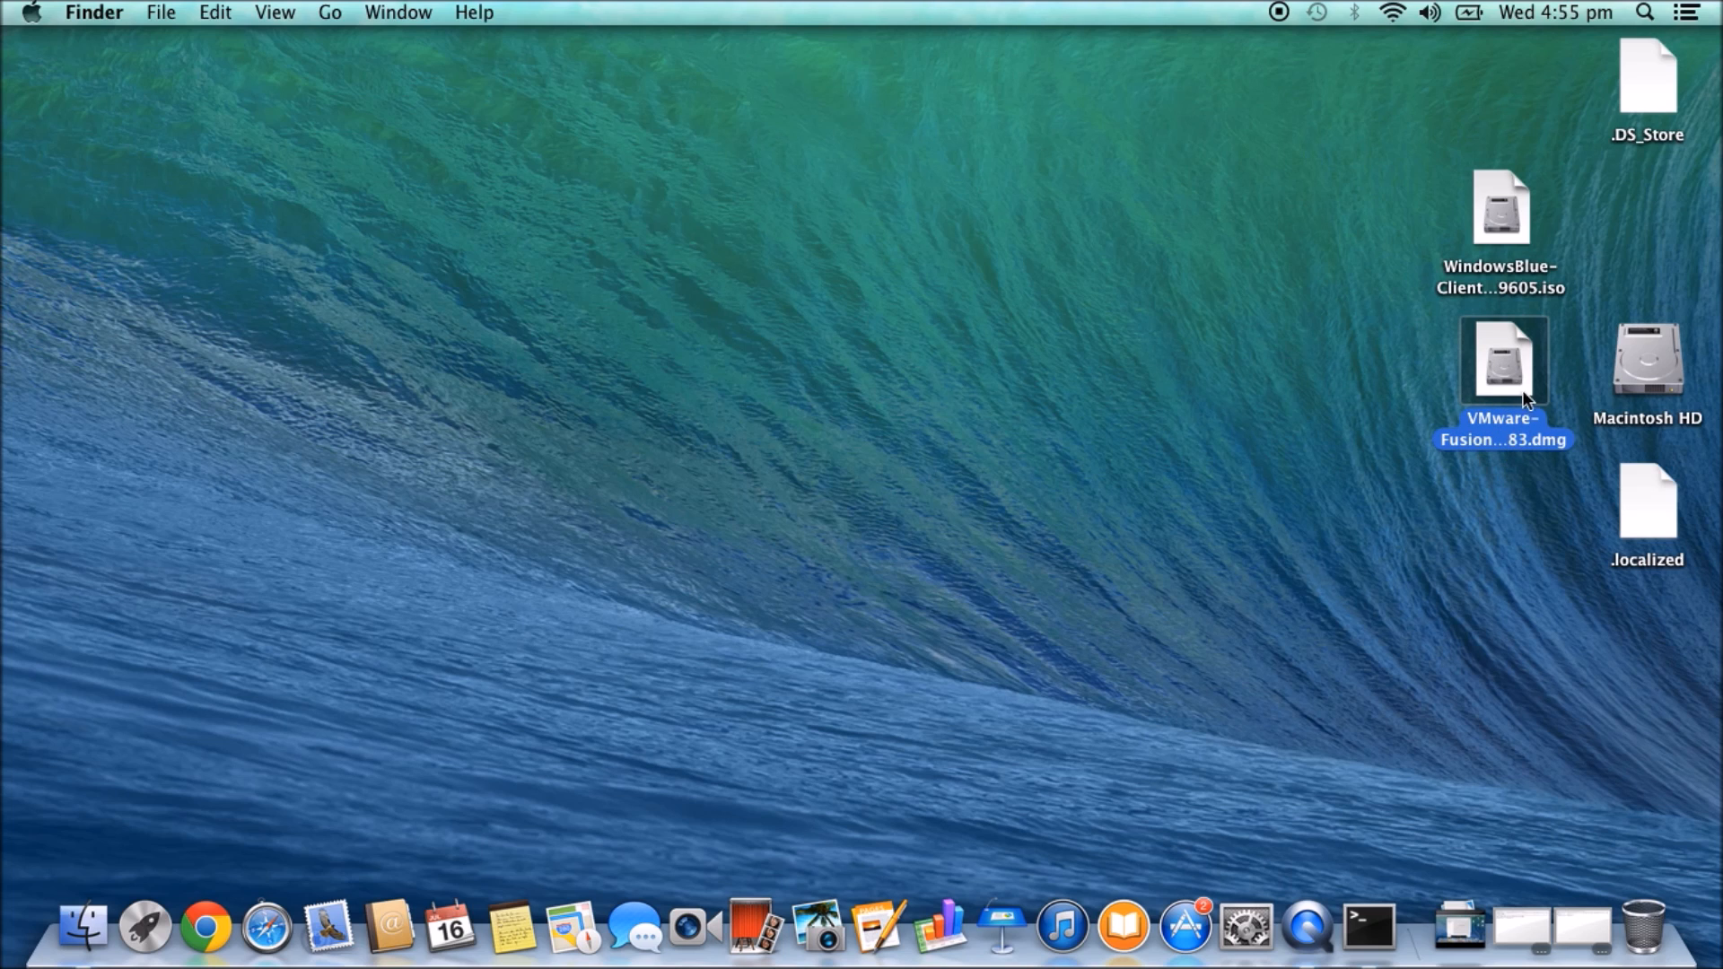
left_click(1201, 349)
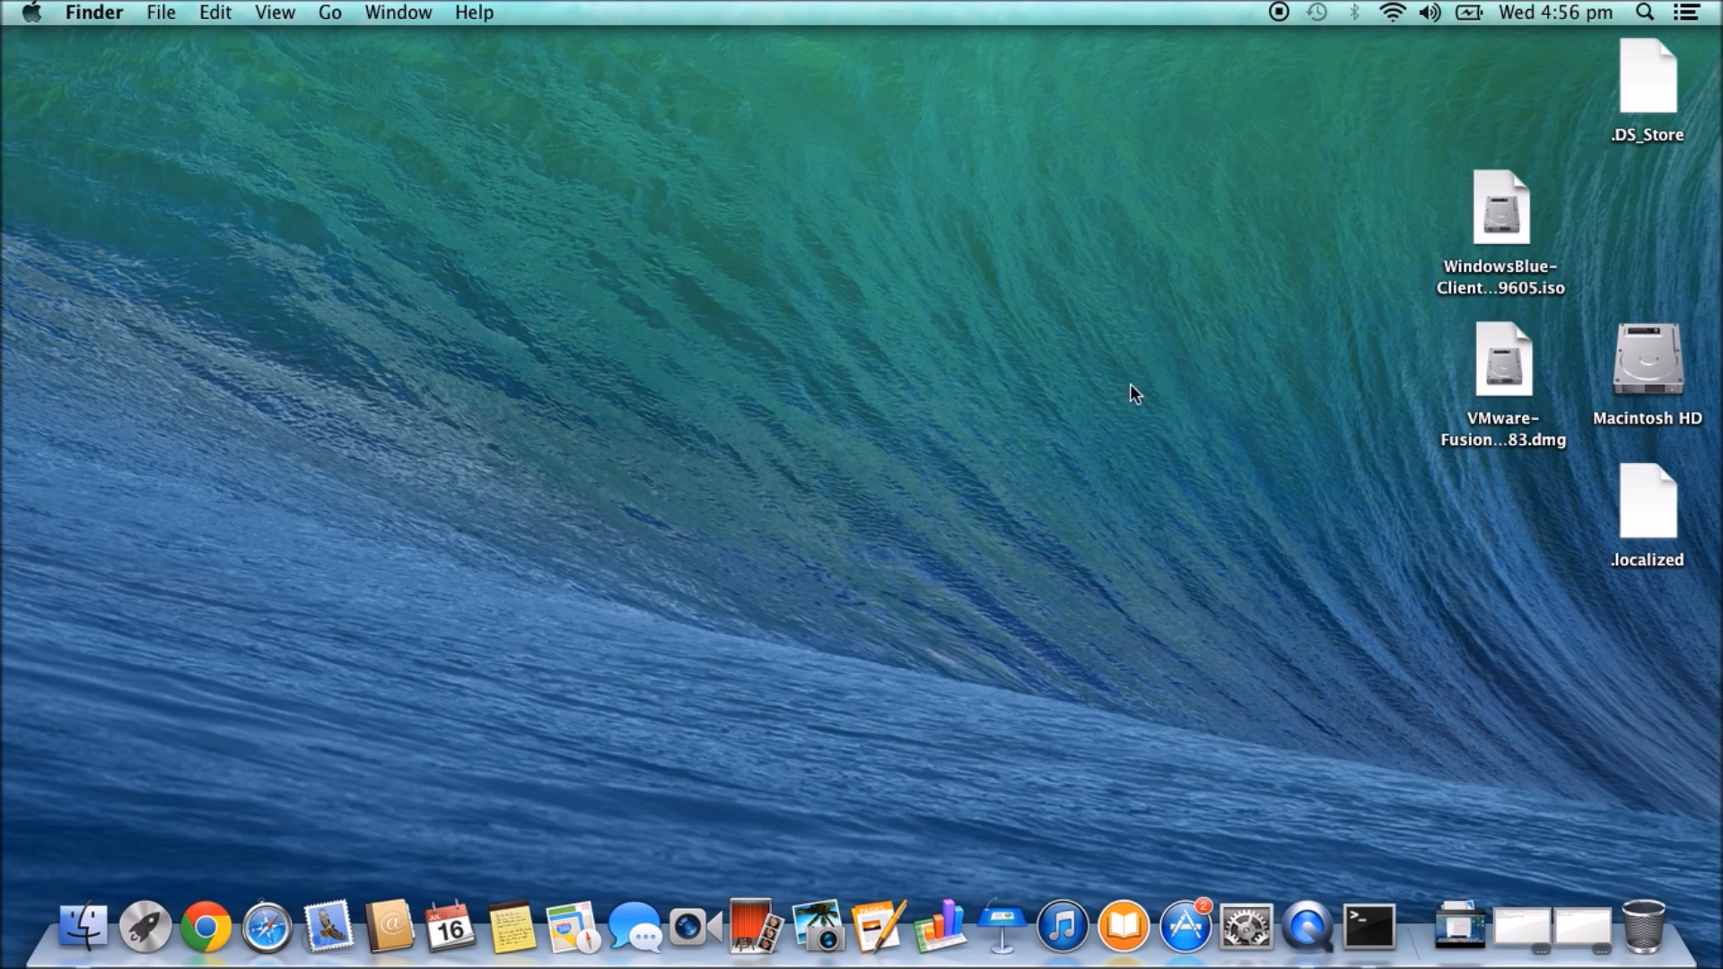
- Open 123myit.com's Downloads page in Chrome and highlight the VMware Fusion heading
left_click(206, 926)
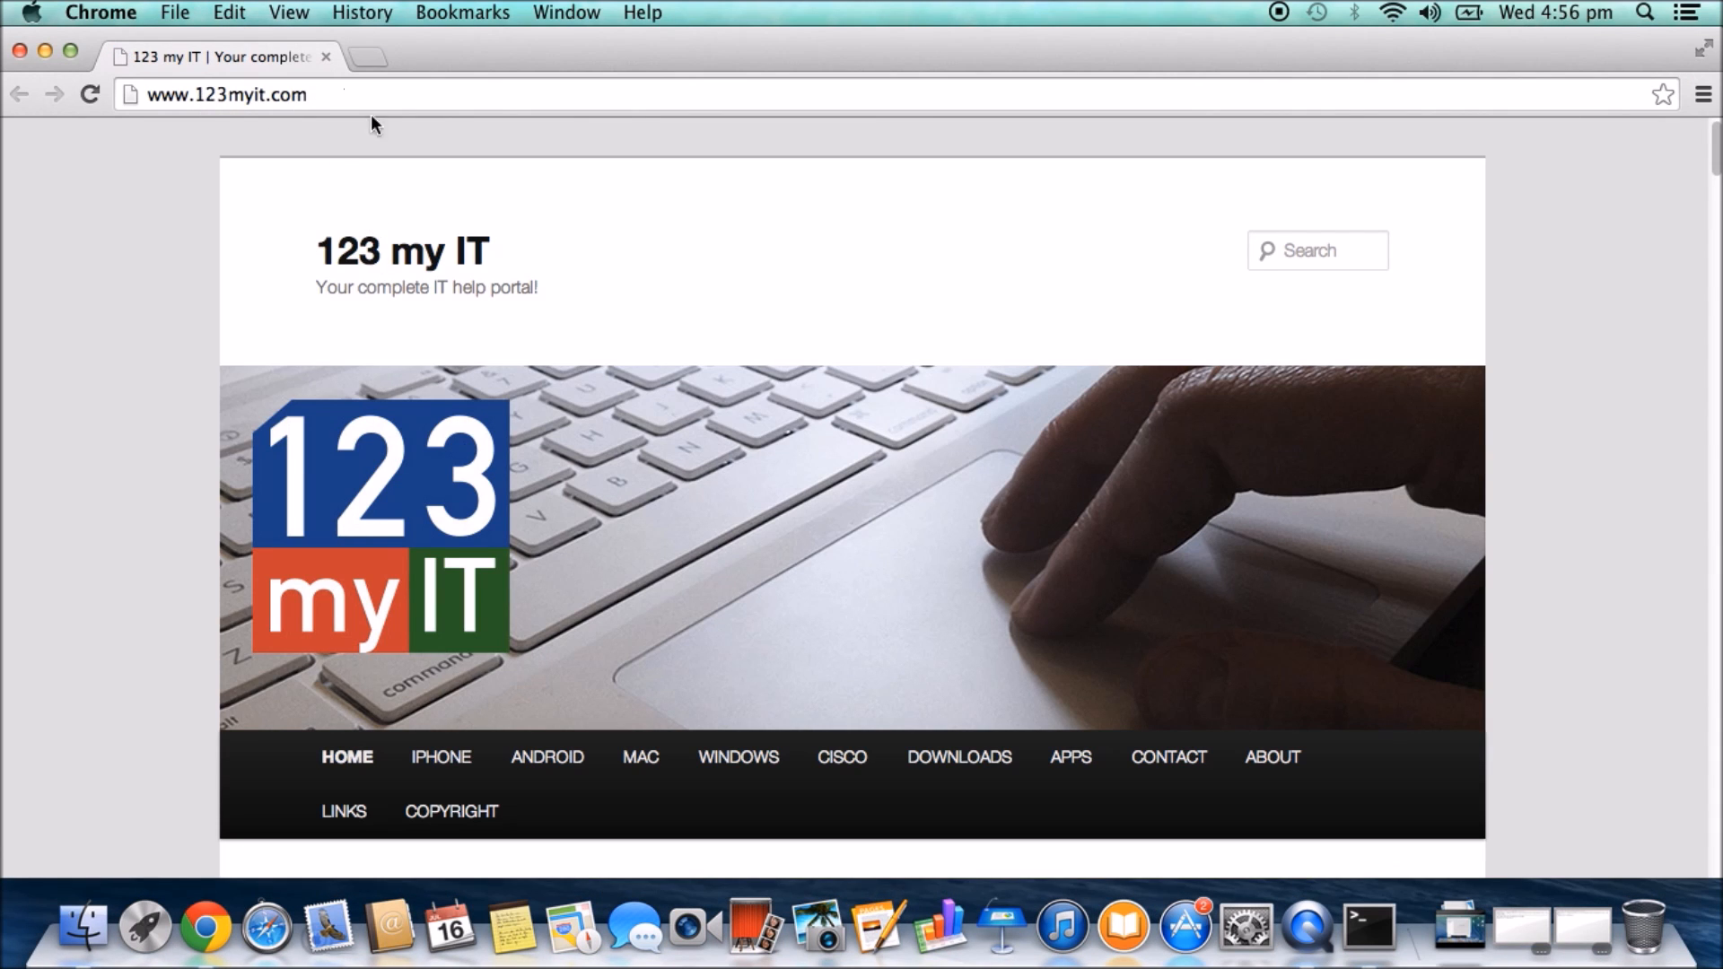
left_click(978, 764)
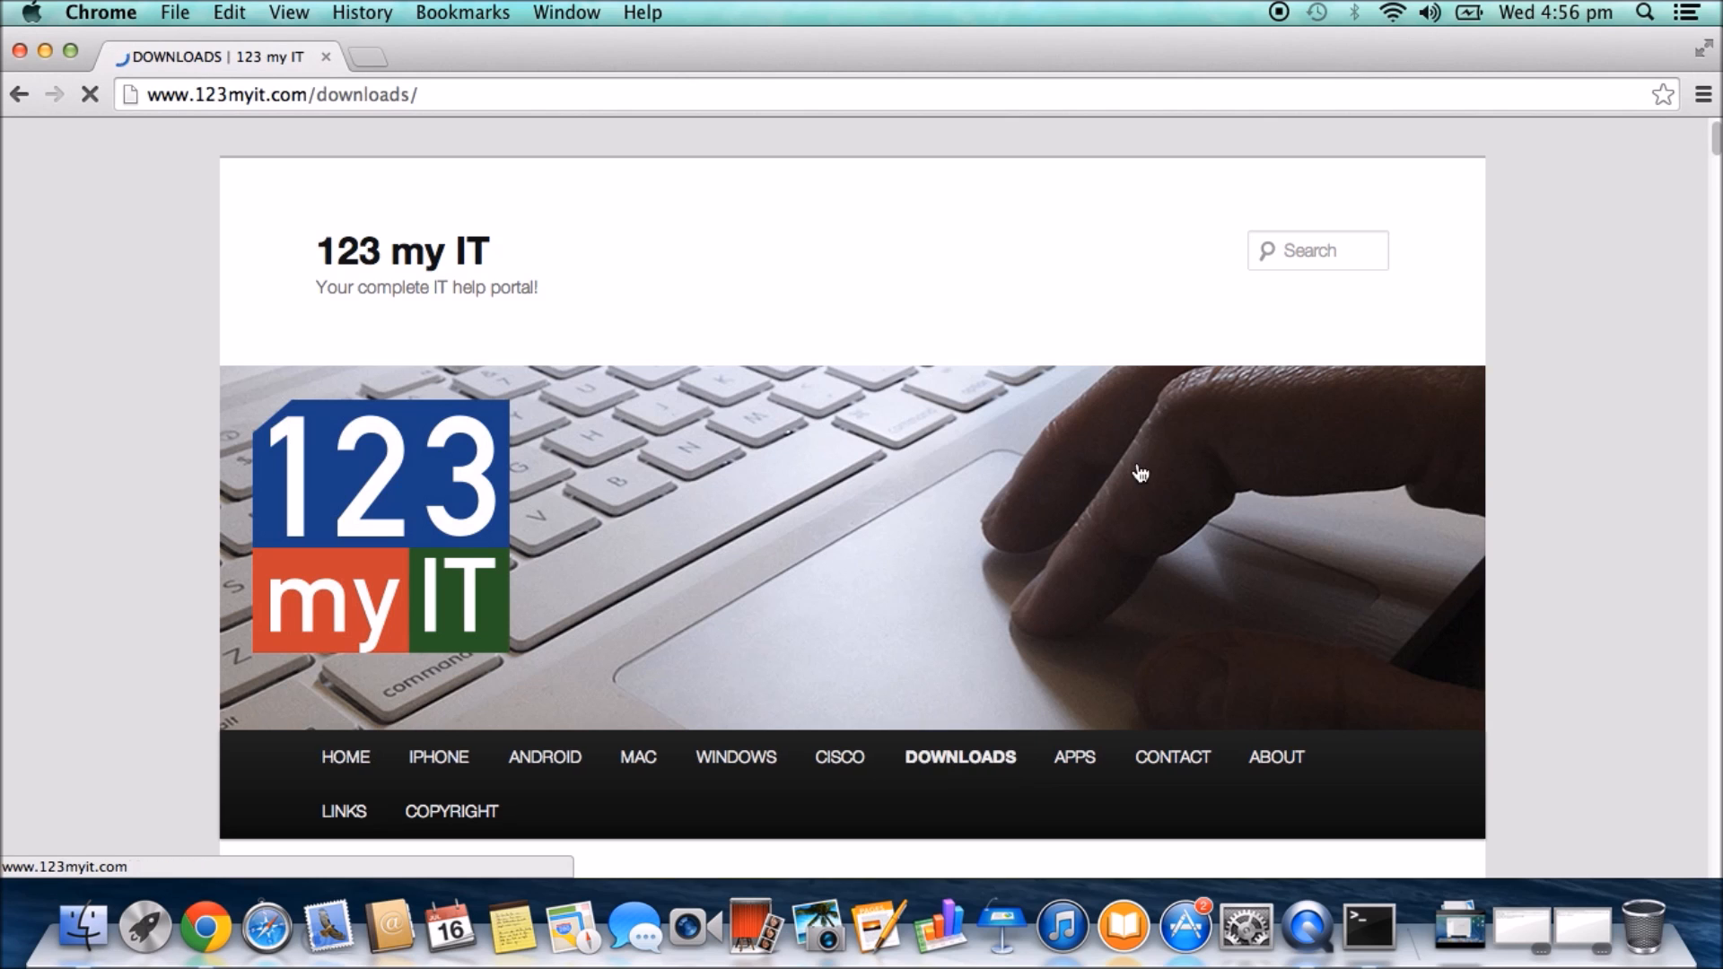
scroll(1089, 521, "down", 1)
scroll(1089, 520, "down", 10)
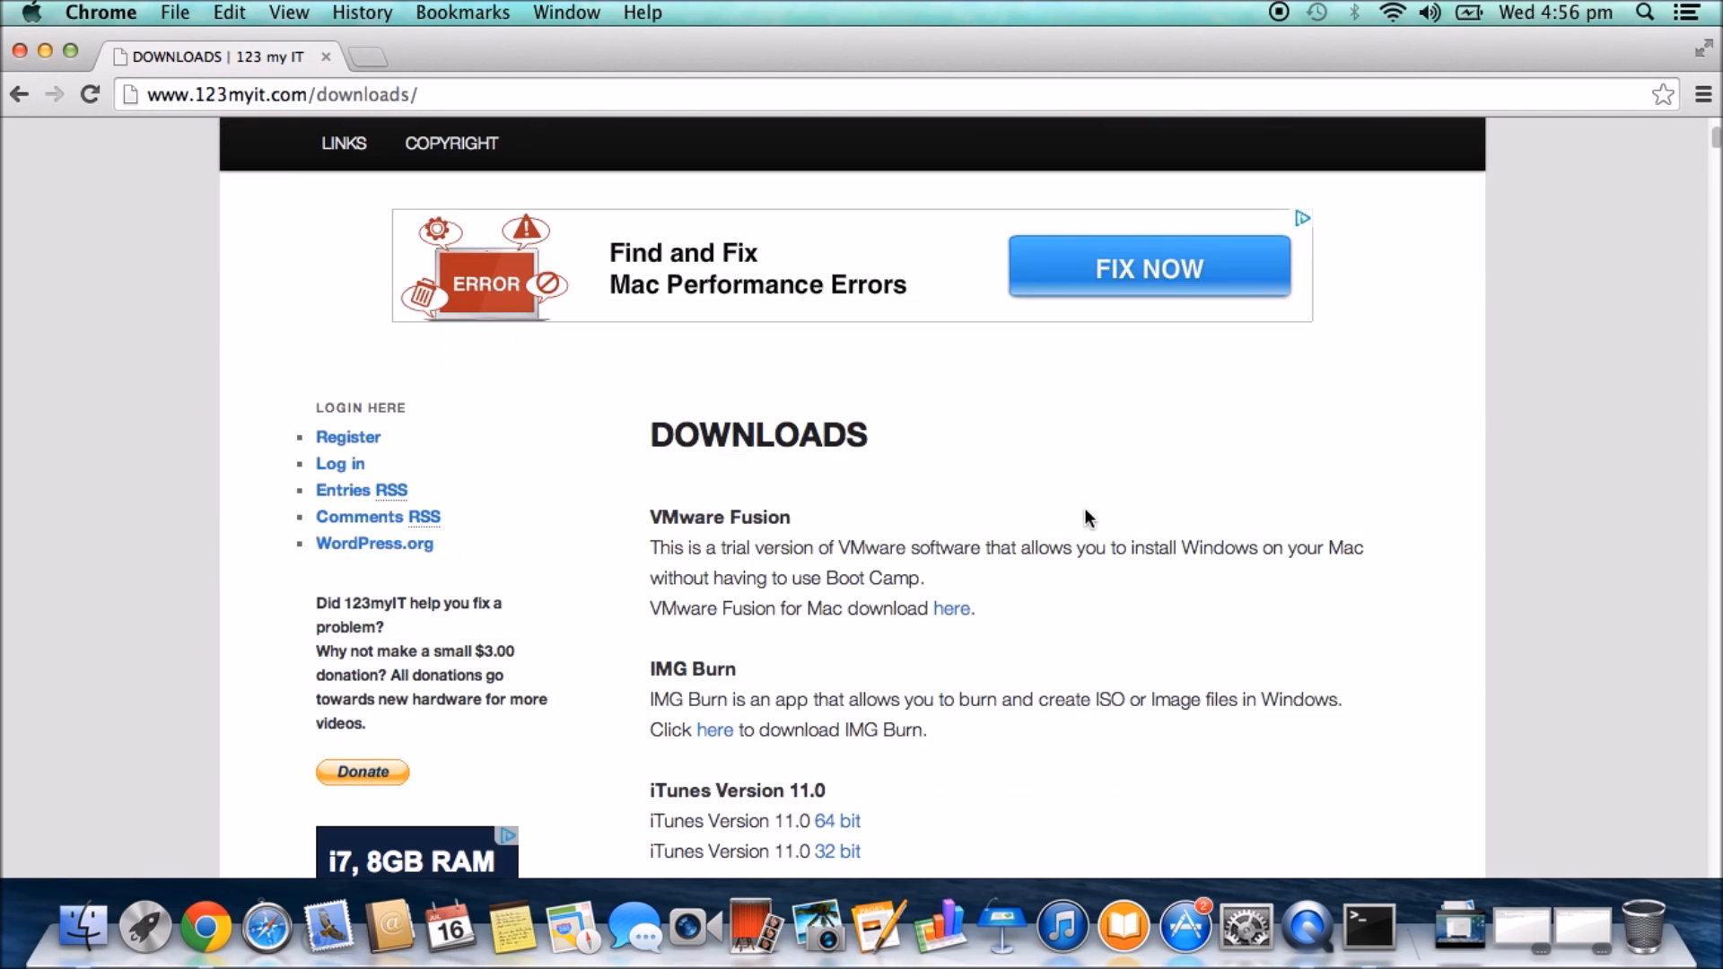
left_click_drag(650, 431, 791, 432)
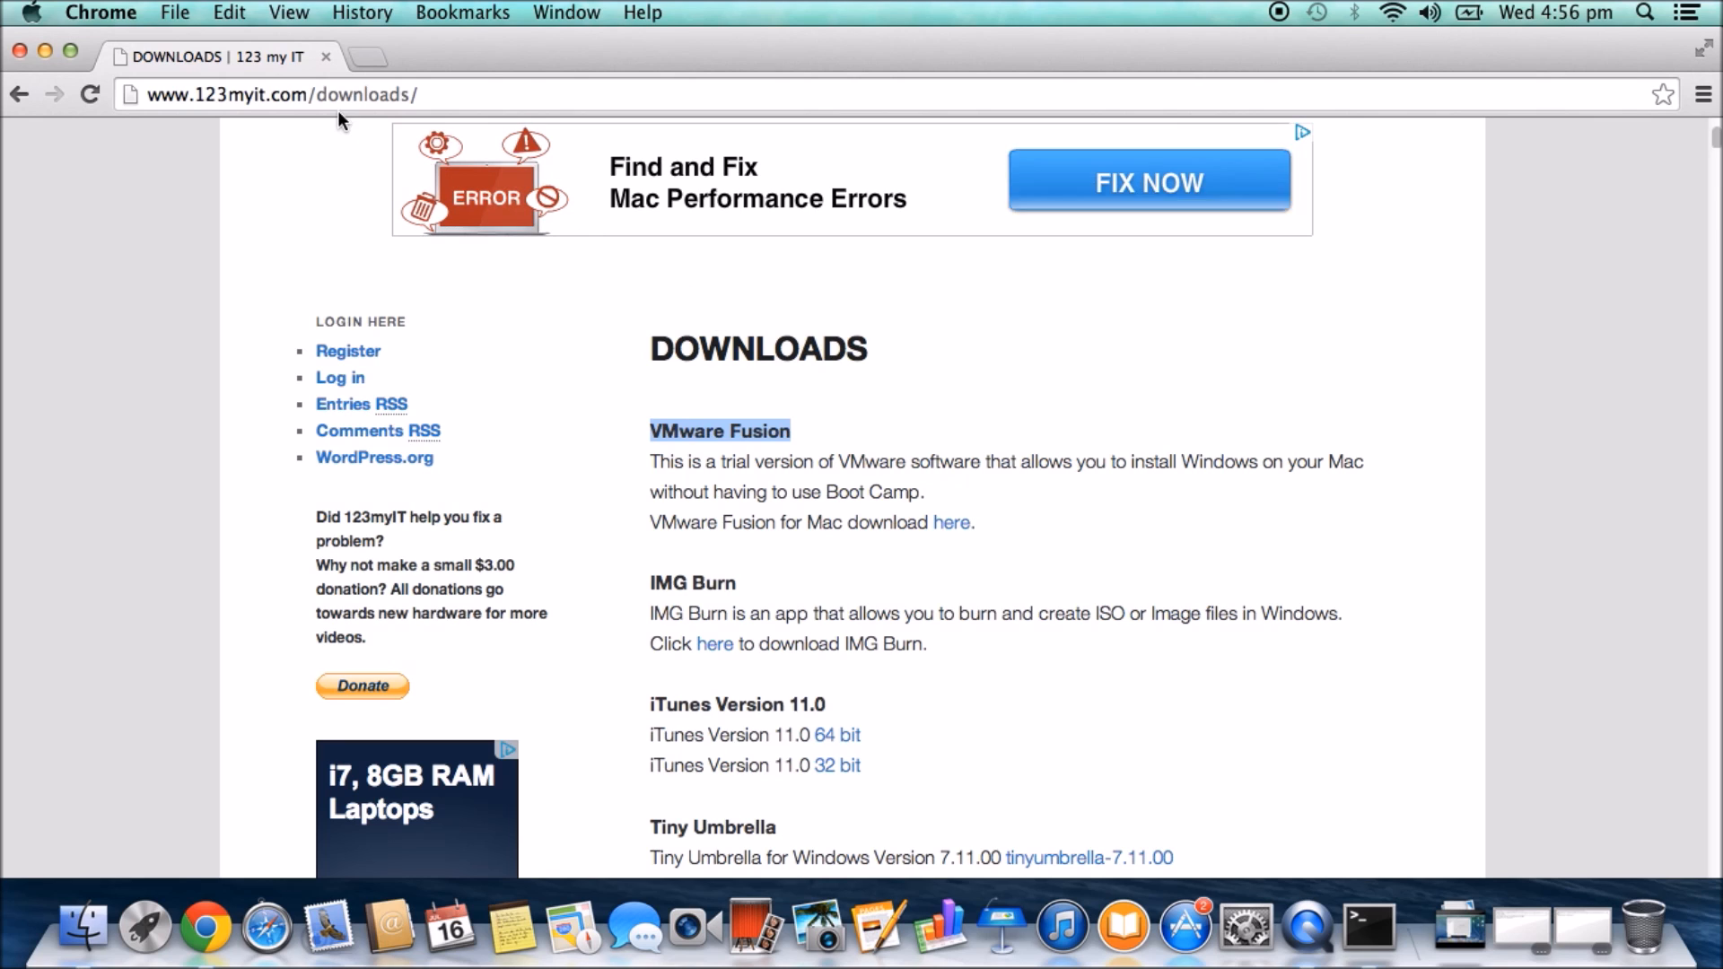
- Quit Google Chrome and select the mounted VMware Fusion disk image
left_click(119, 14)
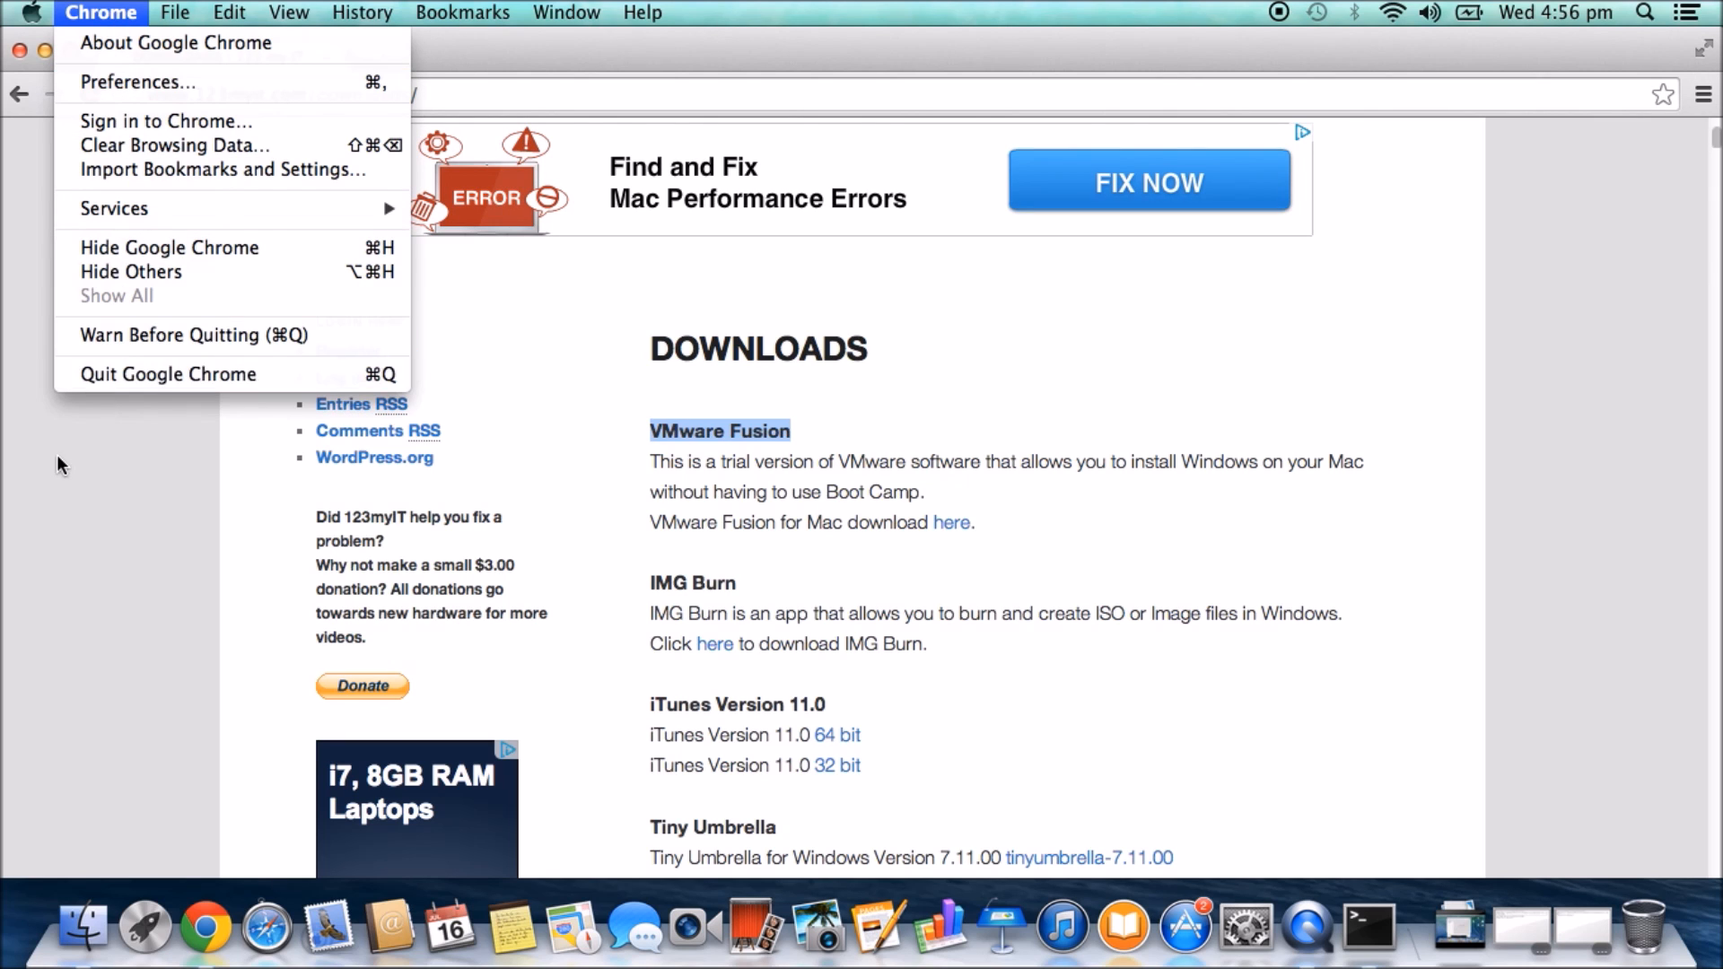
left_click(177, 239)
left_click(118, 14)
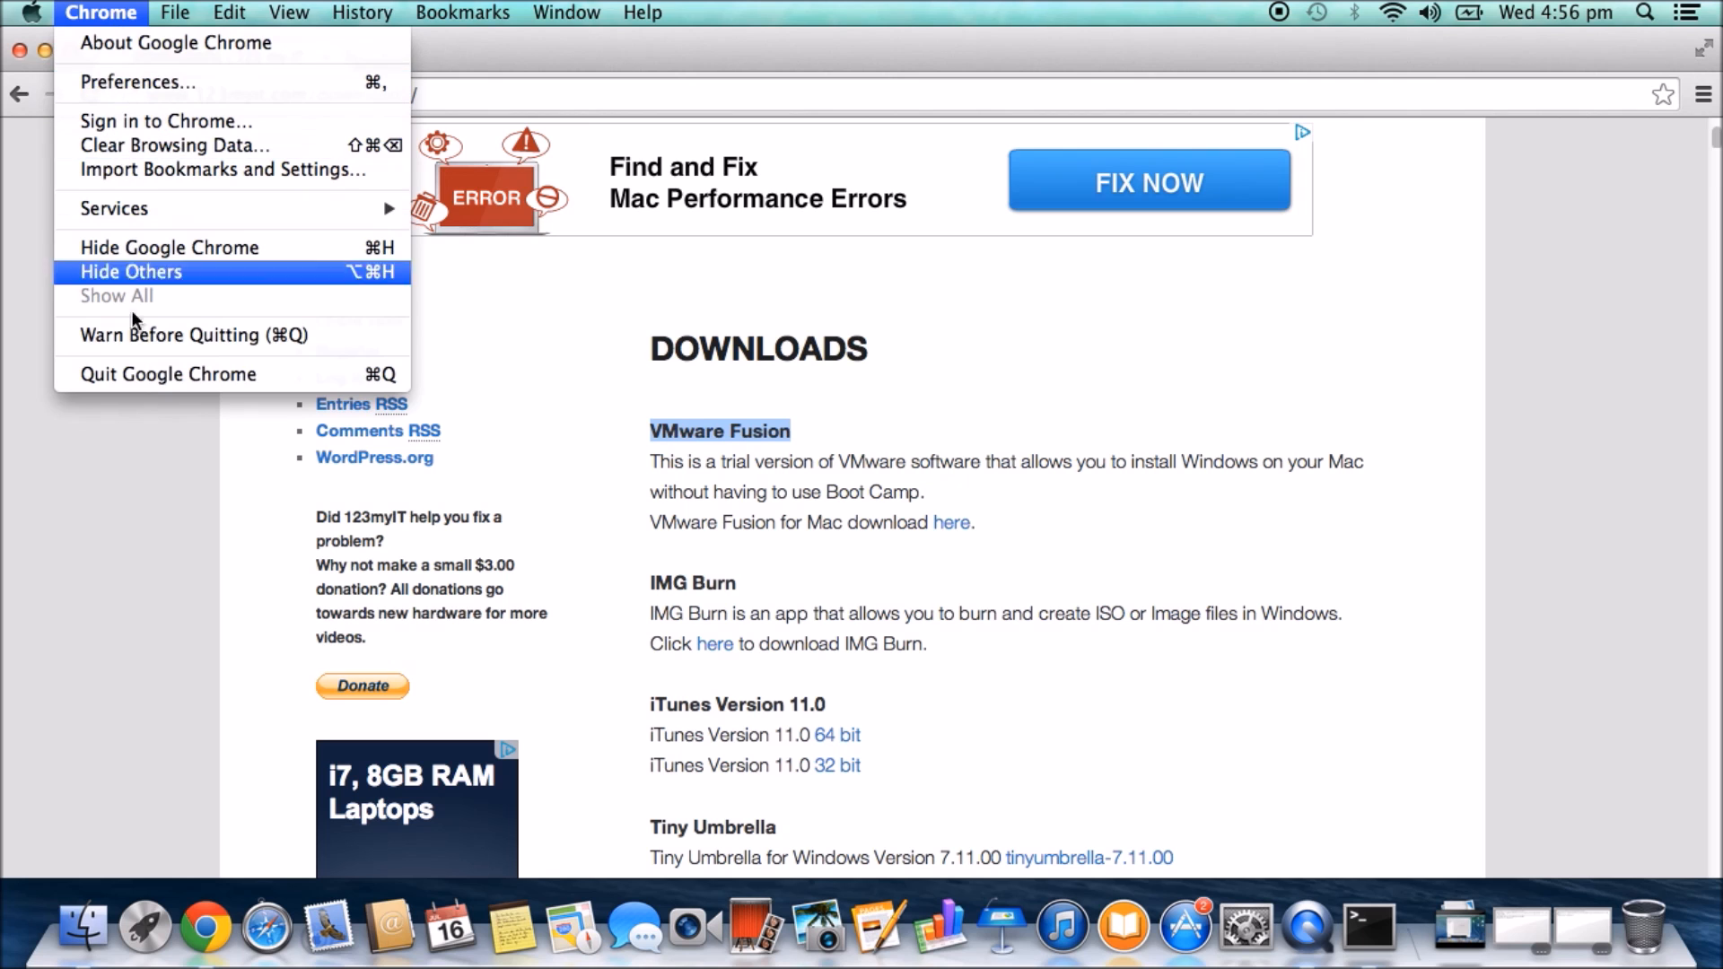
left_click(130, 374)
left_click(1504, 362)
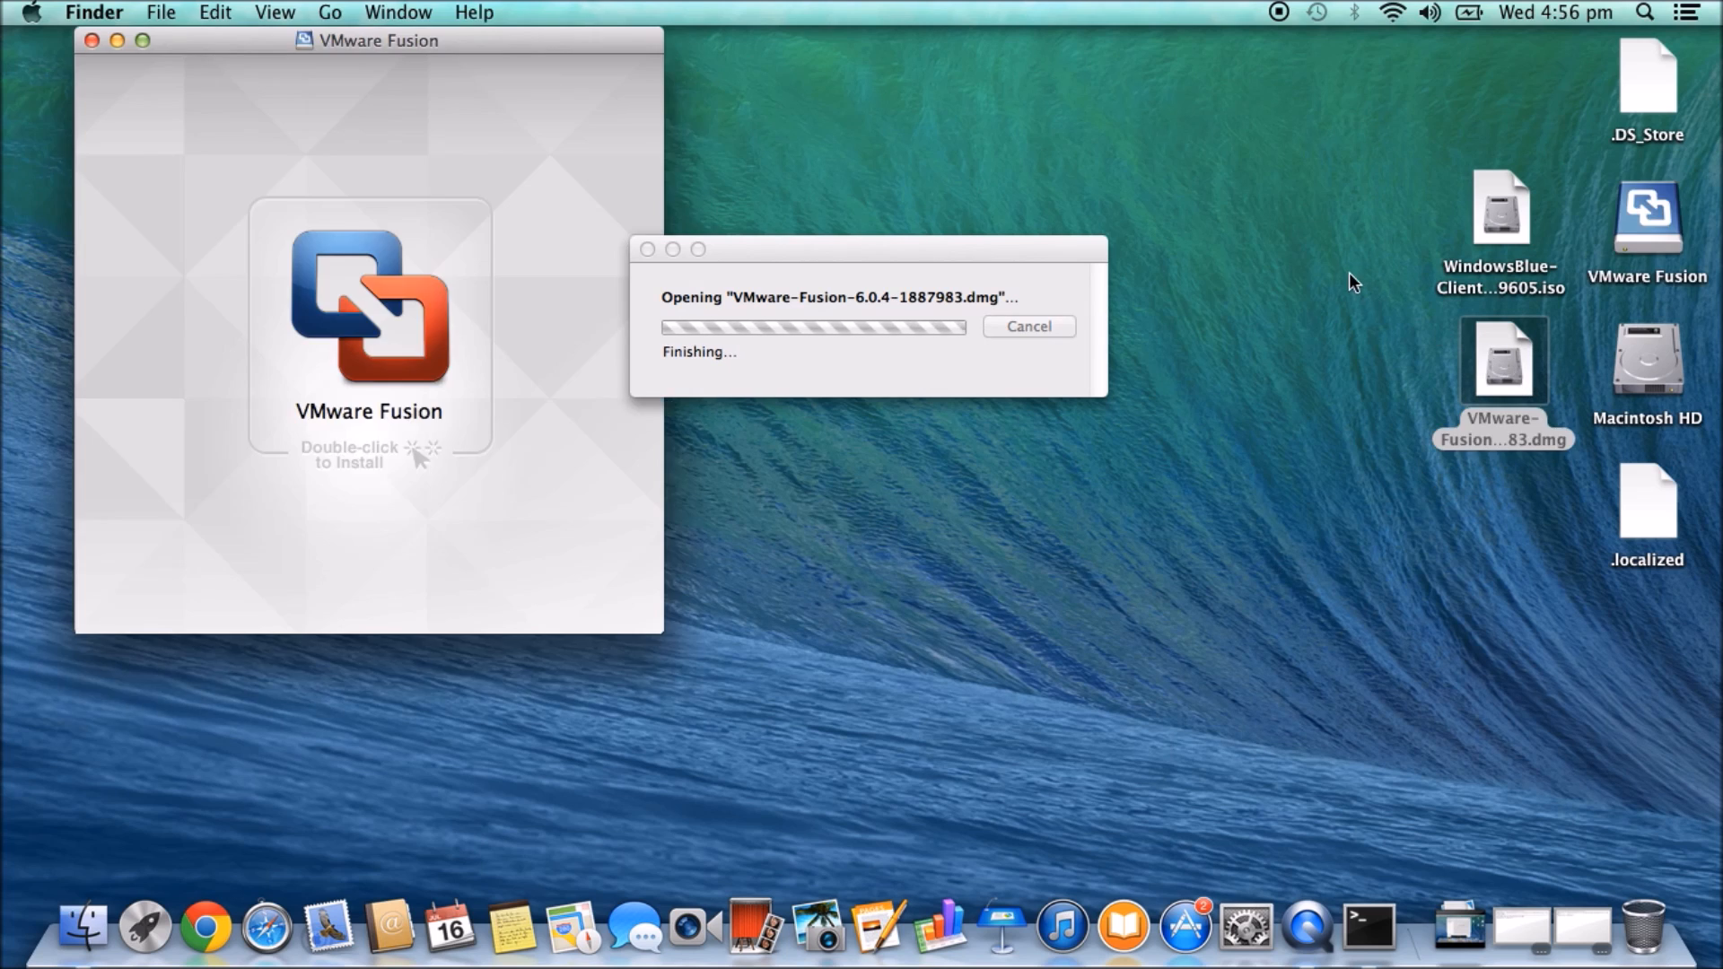
- Launch the VMware Fusion installer, allow it to open, and authenticate with the administrator password
double_click(365, 301)
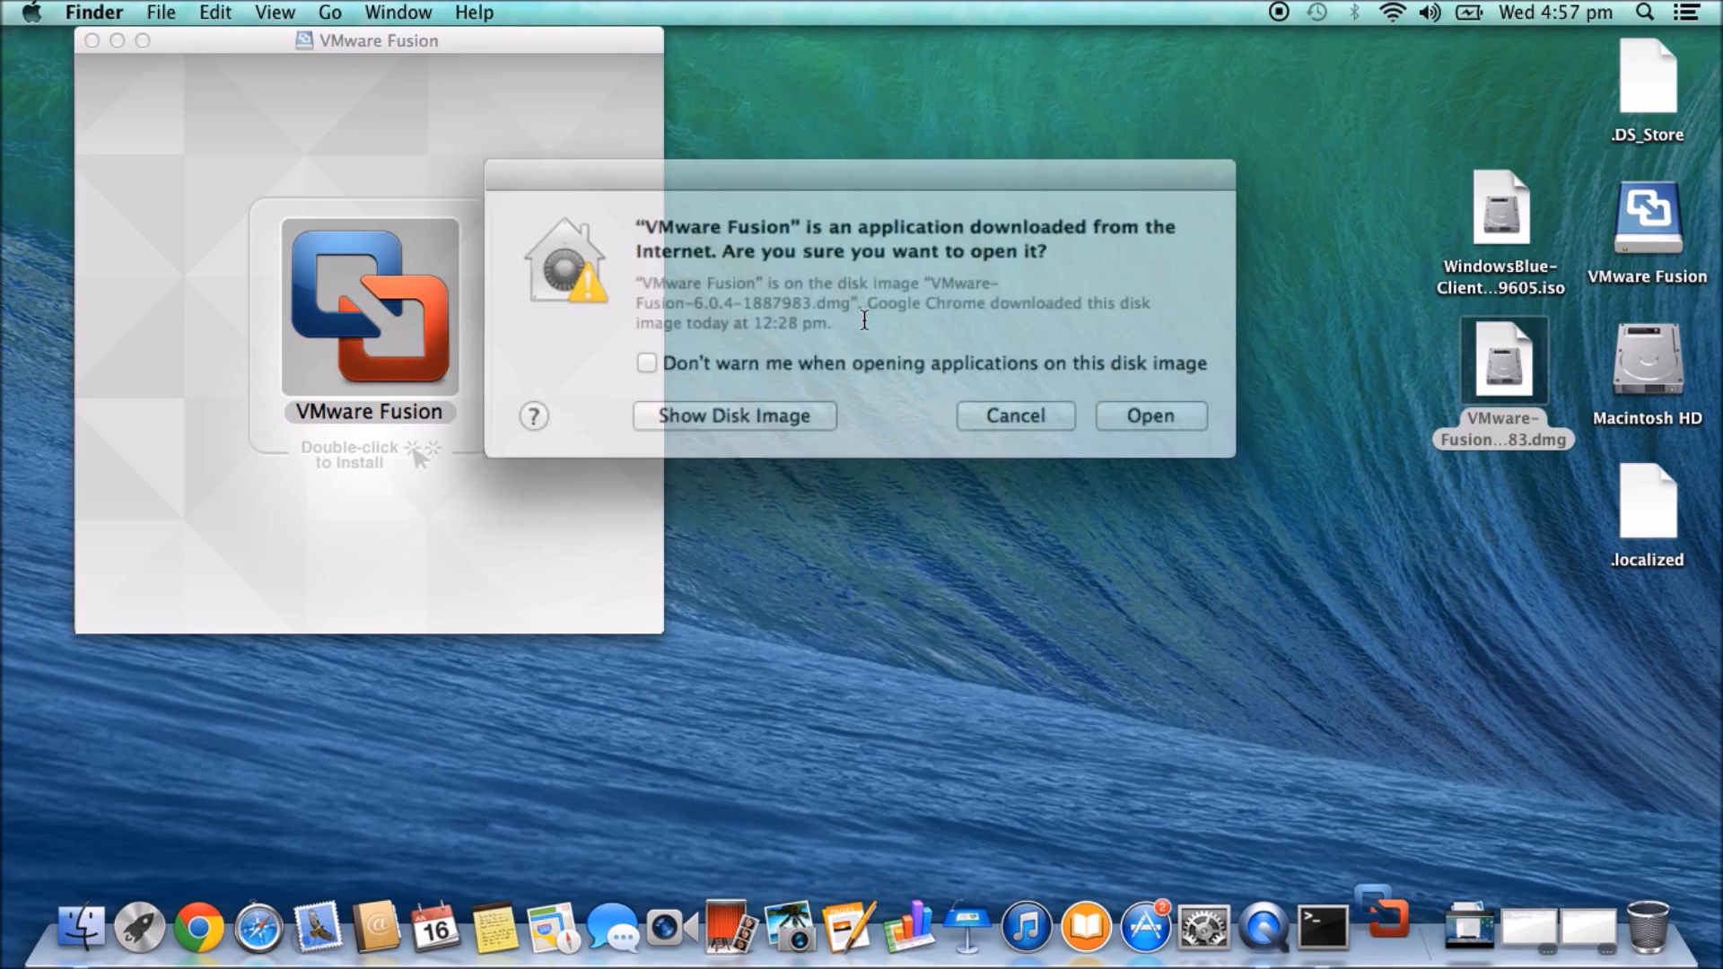
left_click(1122, 406)
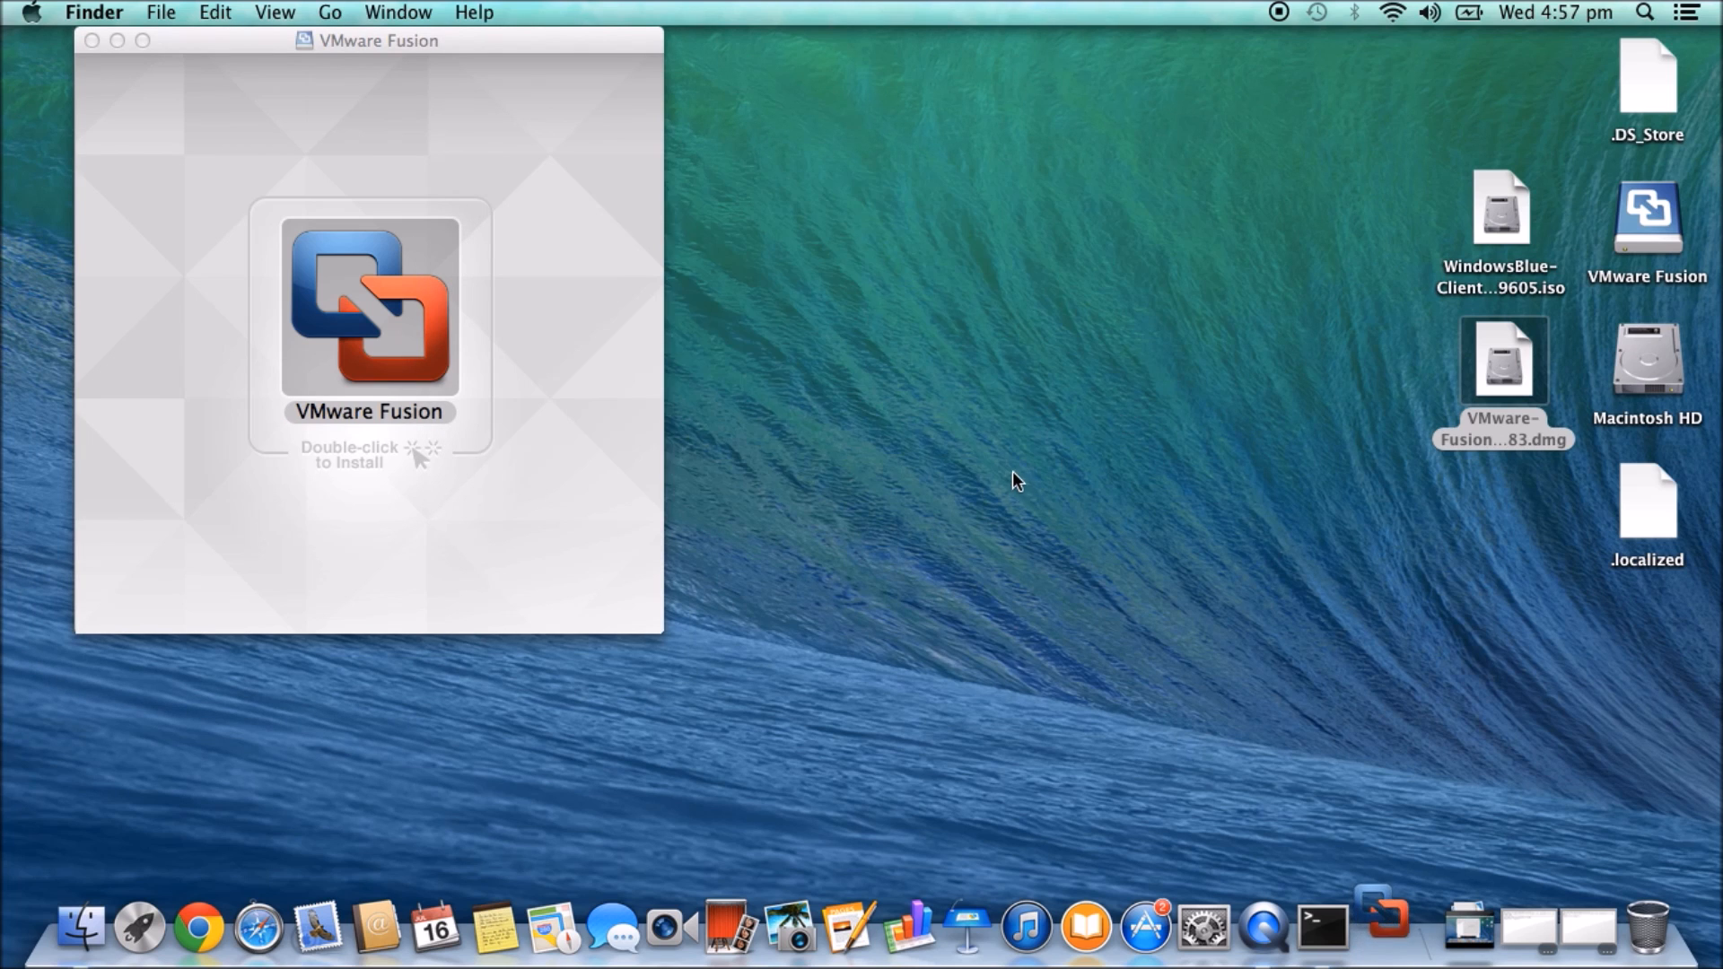
left_click(915, 373)
type("•••")
key("Return")
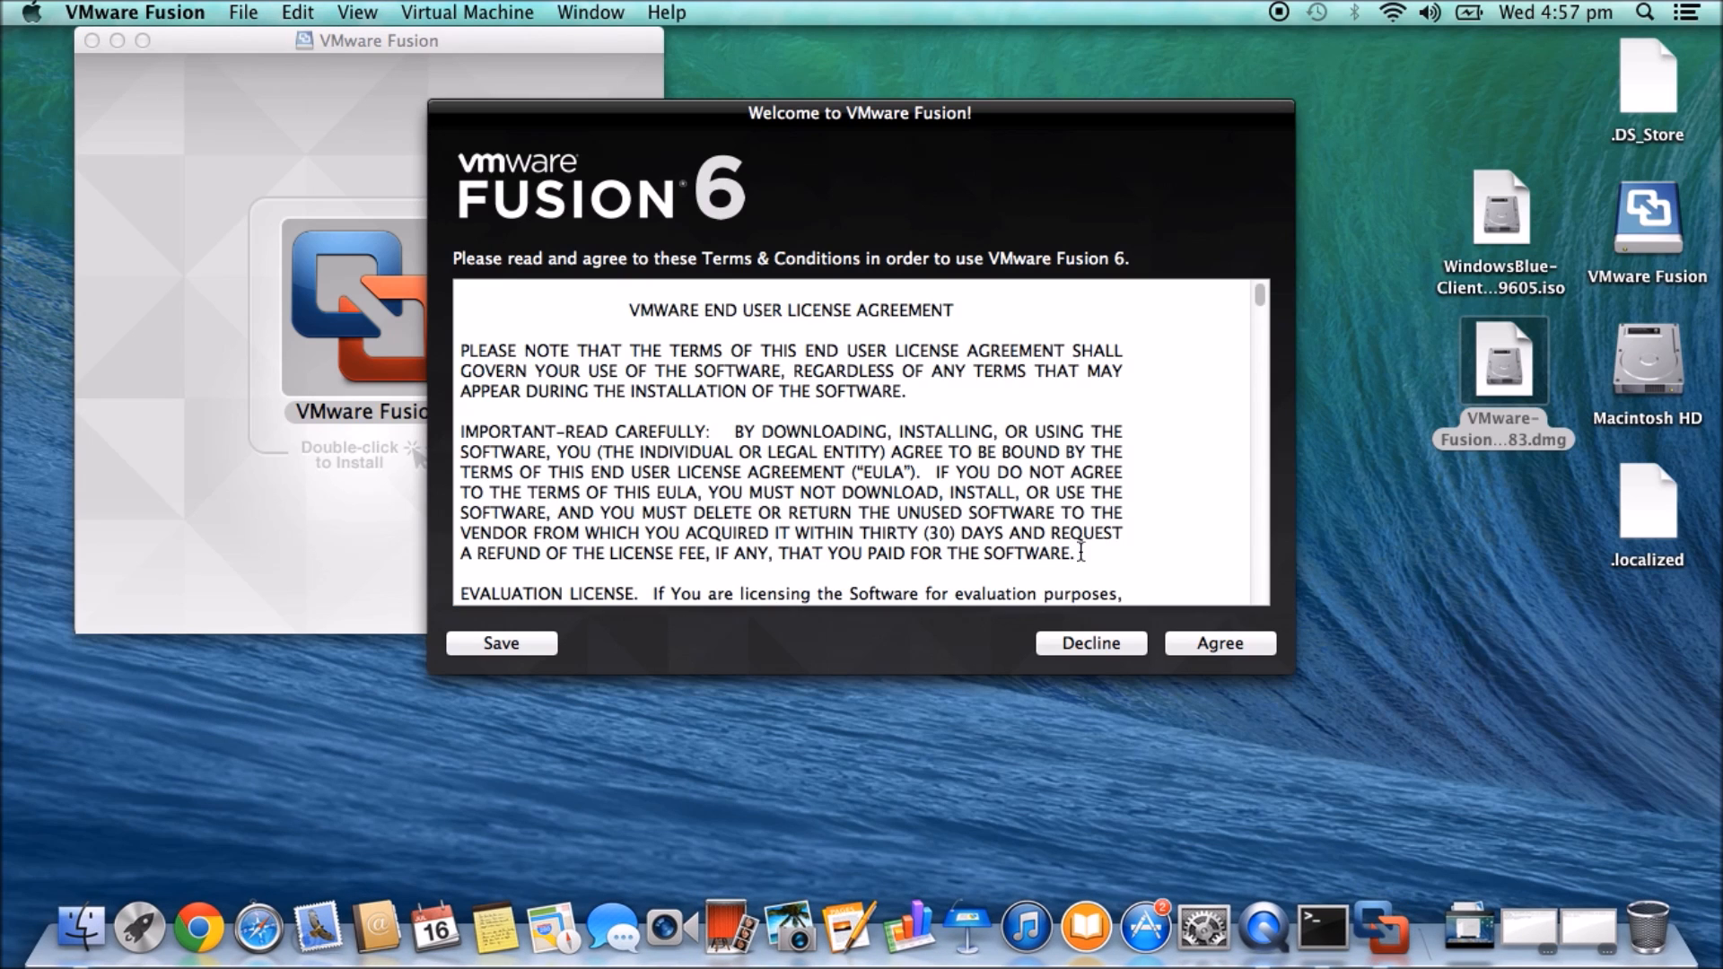
- Agree to the licence, choose the 30-day VMware Fusion 6 trial, toggle the improvement option, and finish
left_click(1228, 644)
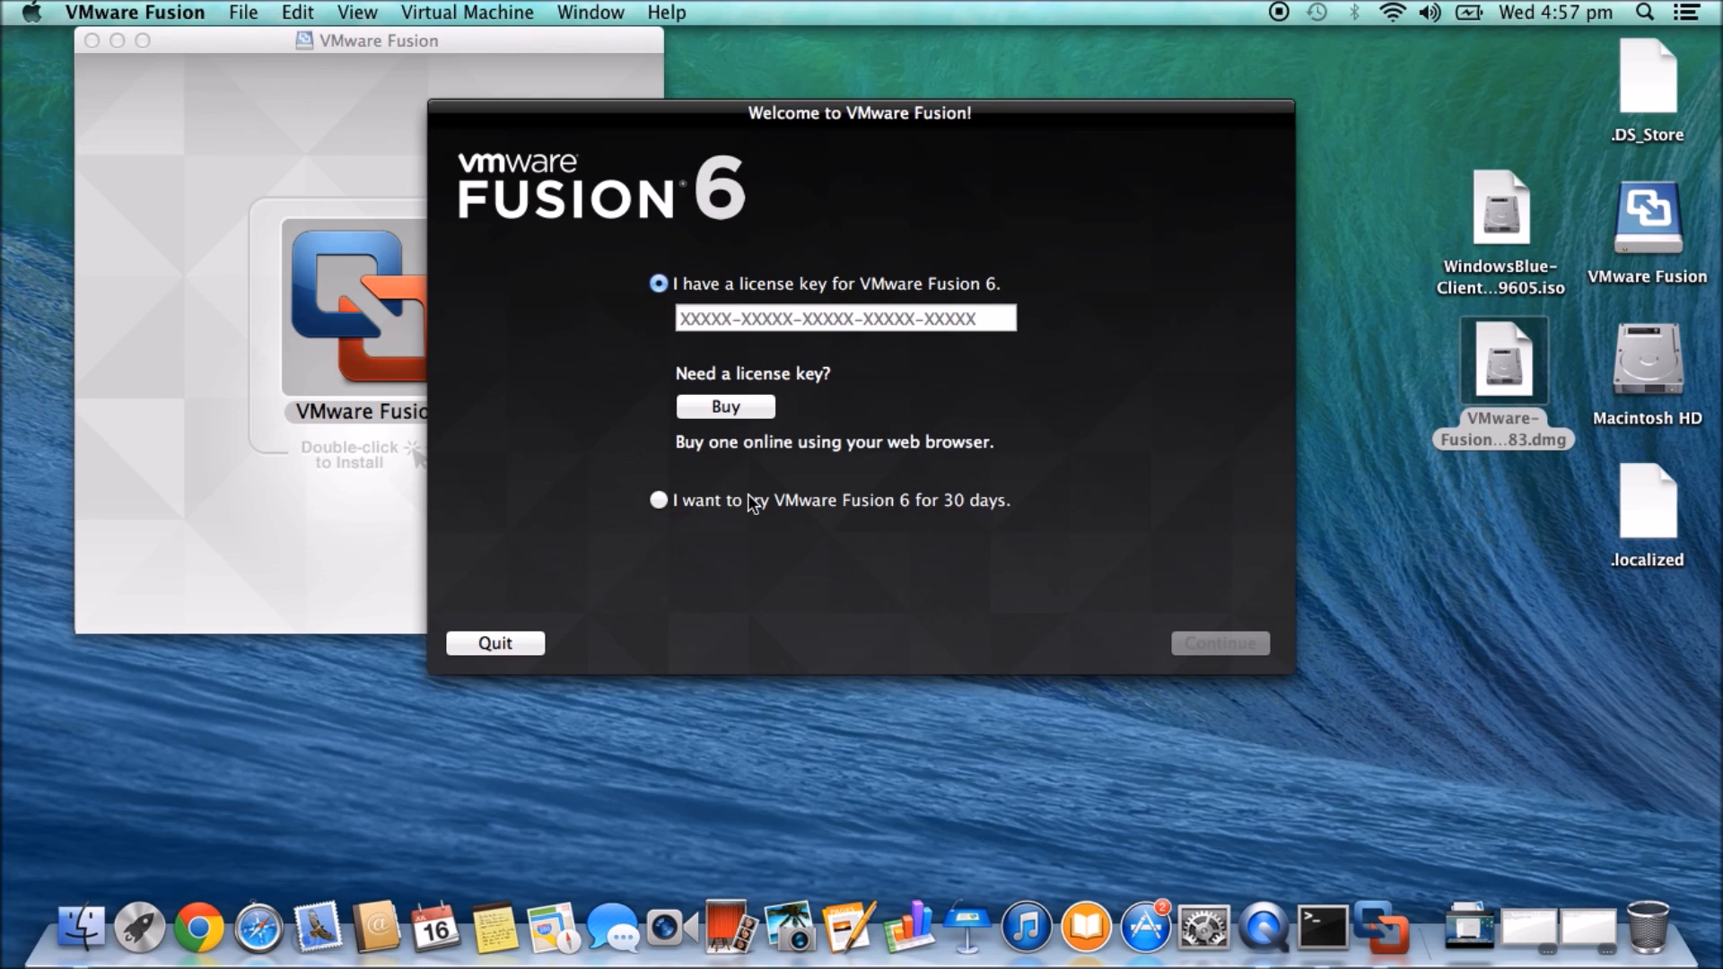
left_click(660, 500)
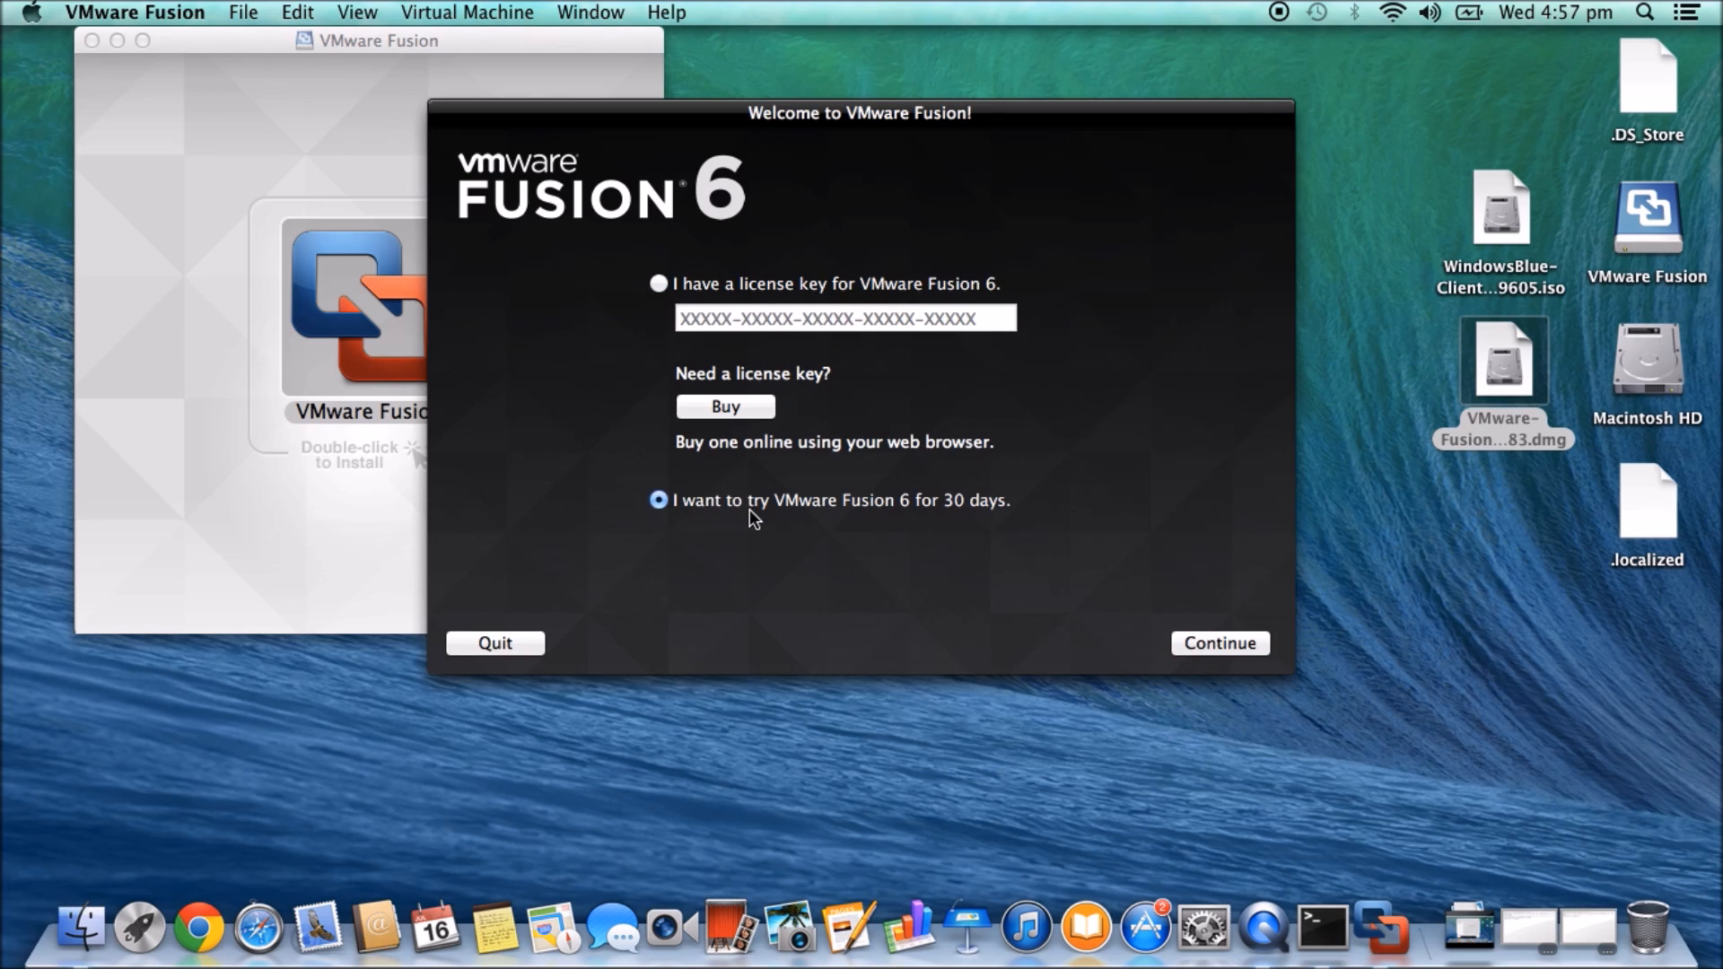
left_click(1231, 644)
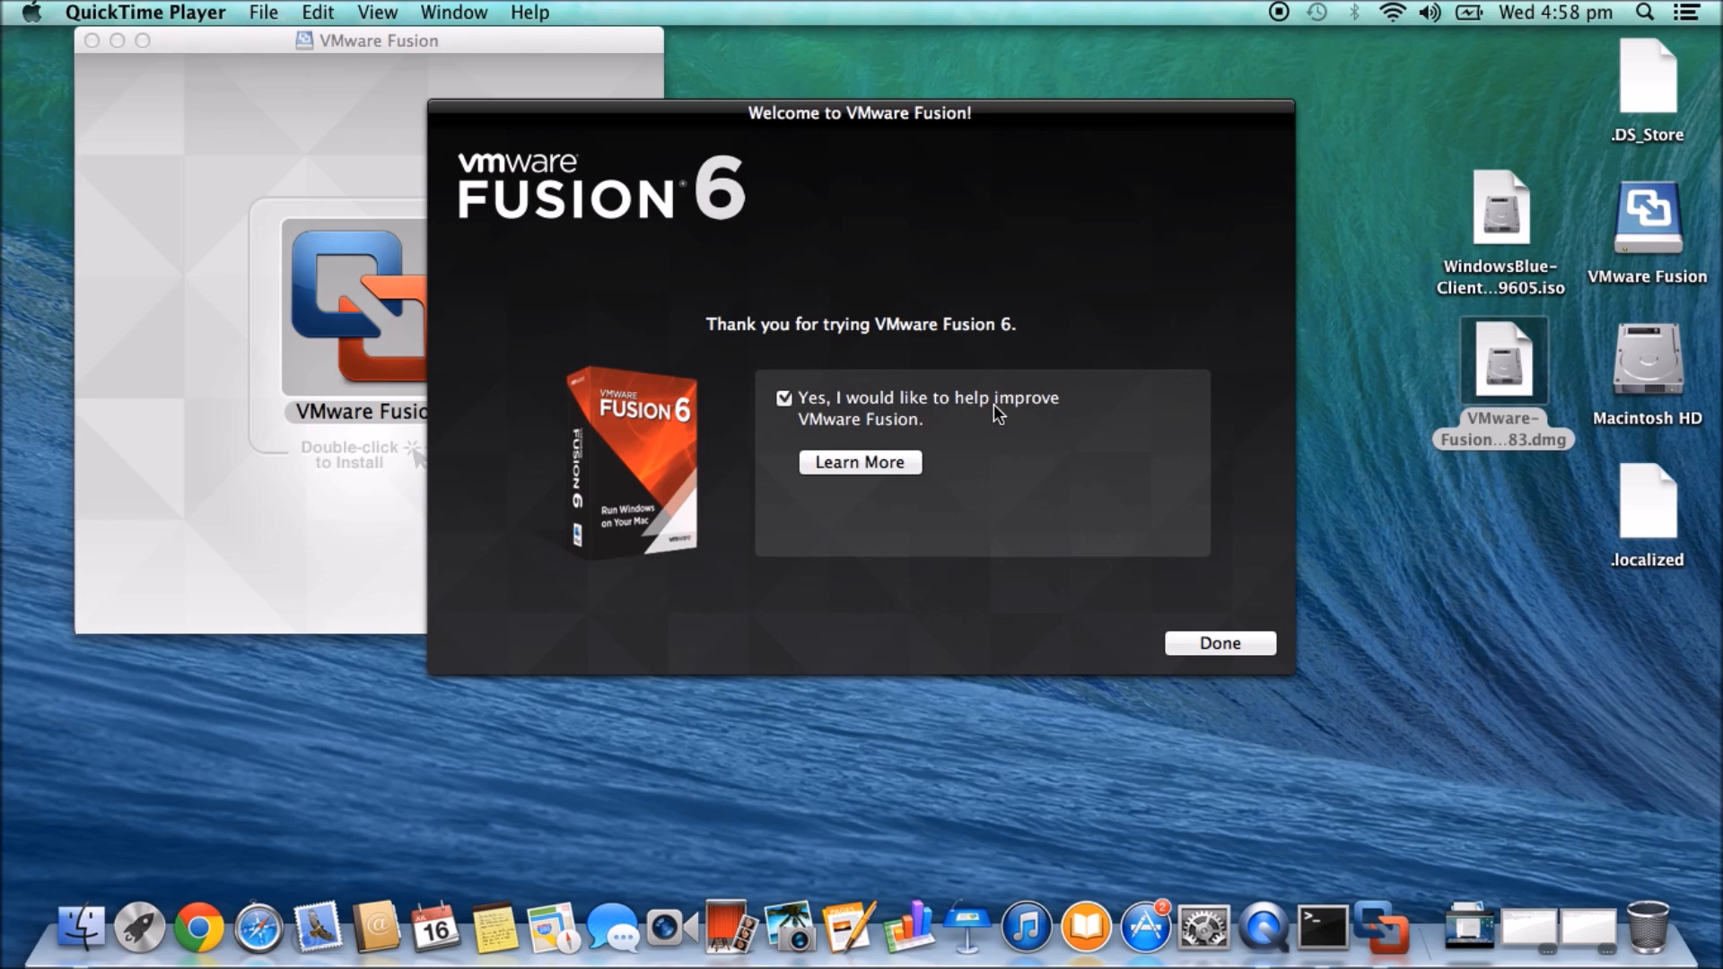
left_click(785, 399)
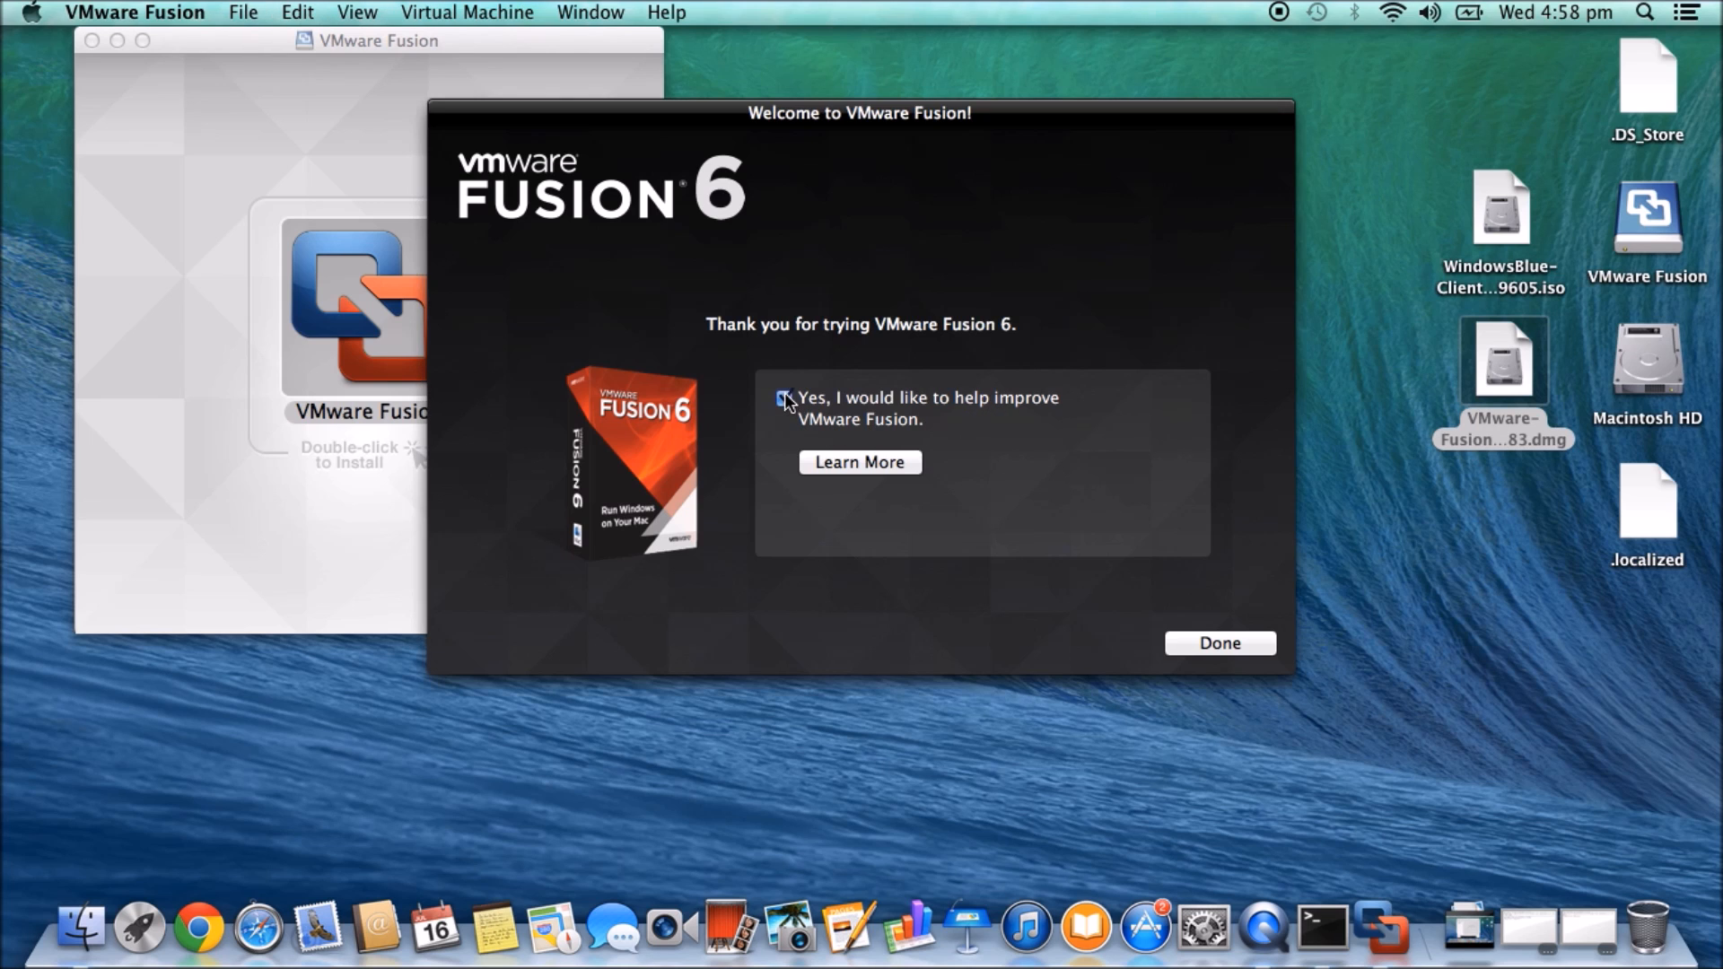
left_click(1221, 644)
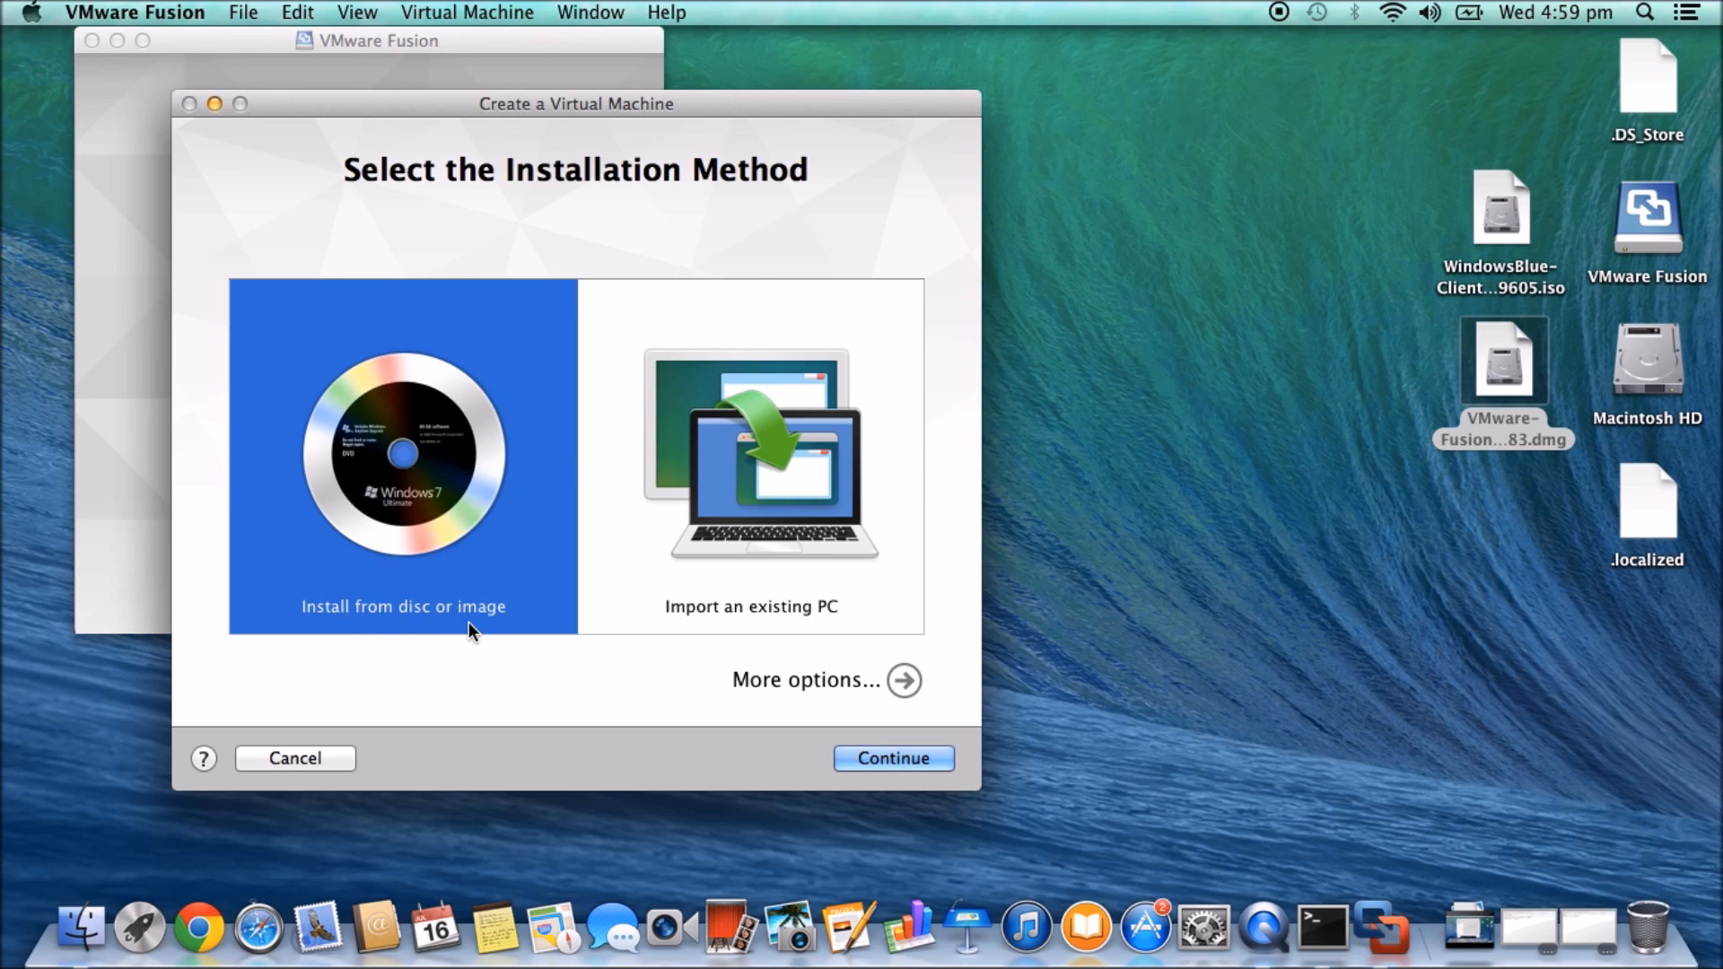
left_click(737, 600)
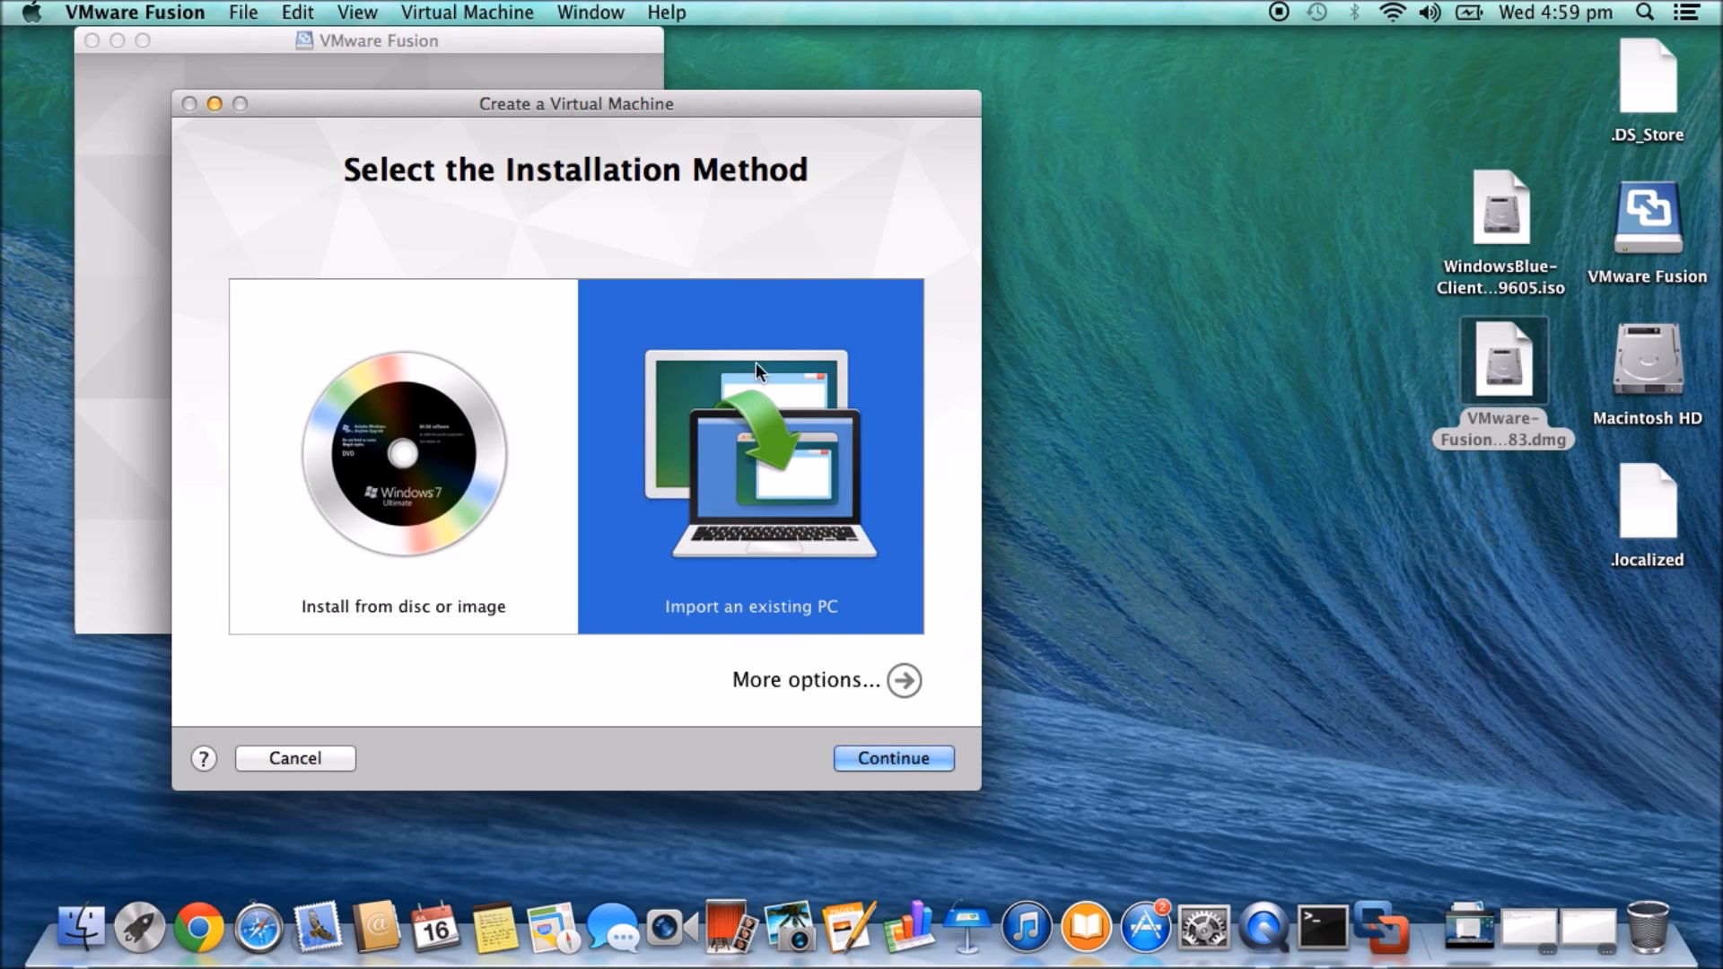
left_click(465, 471)
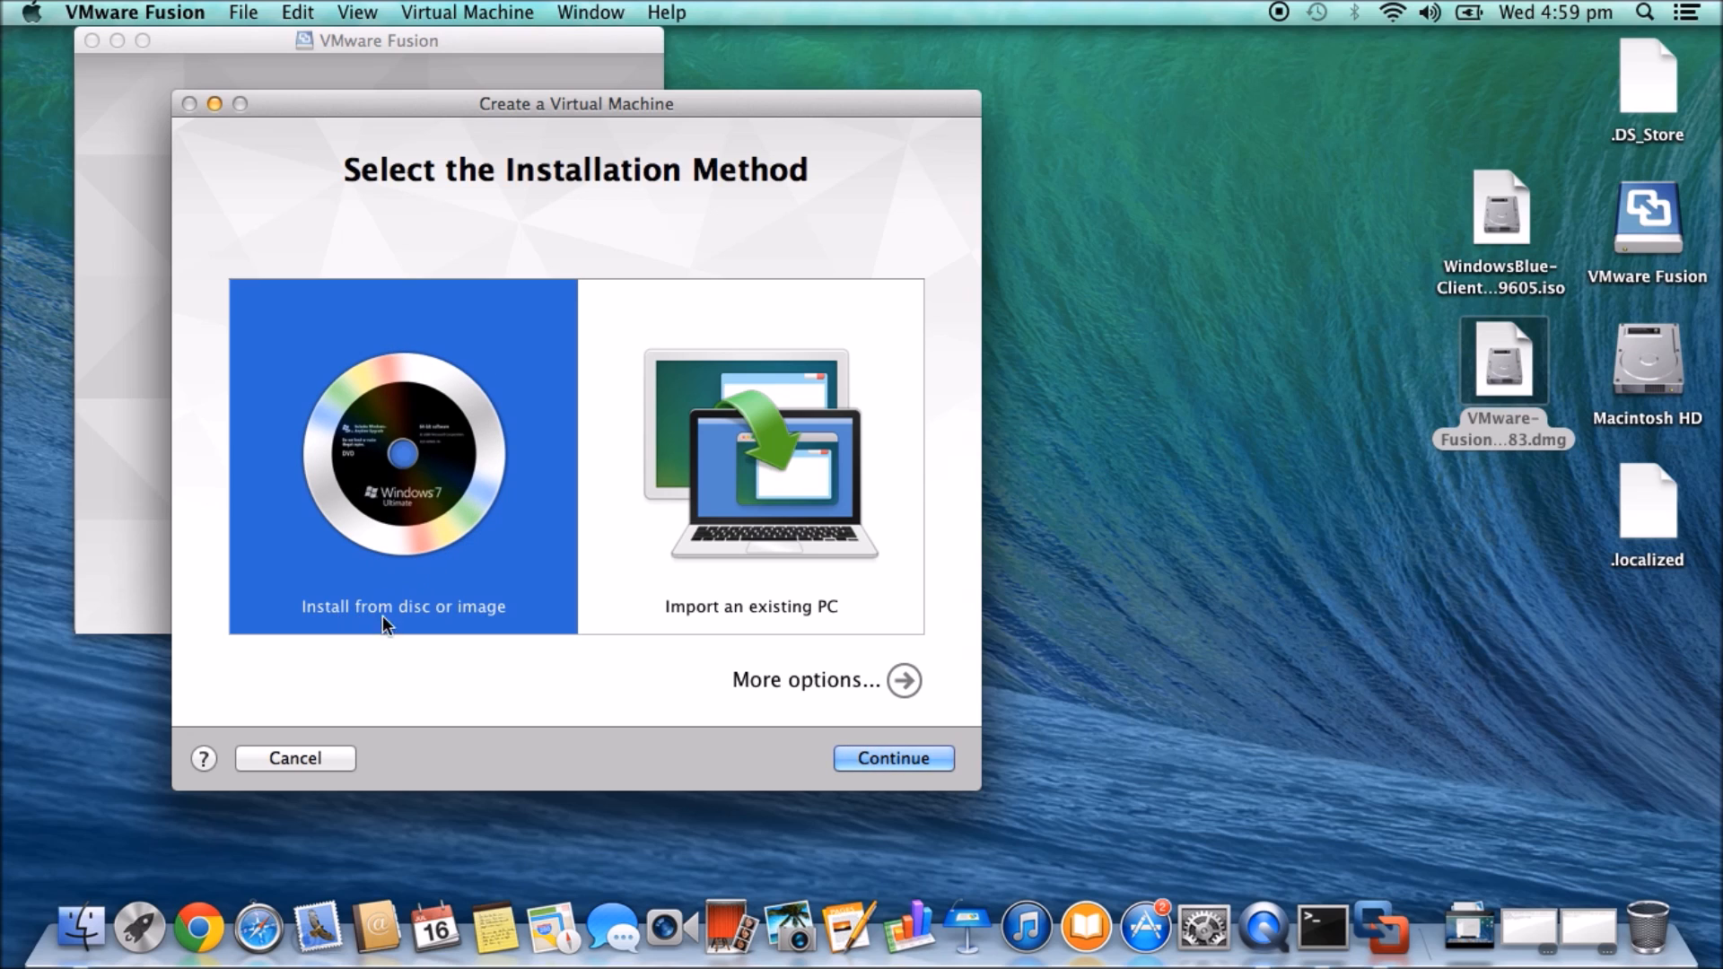
left_click(1473, 212)
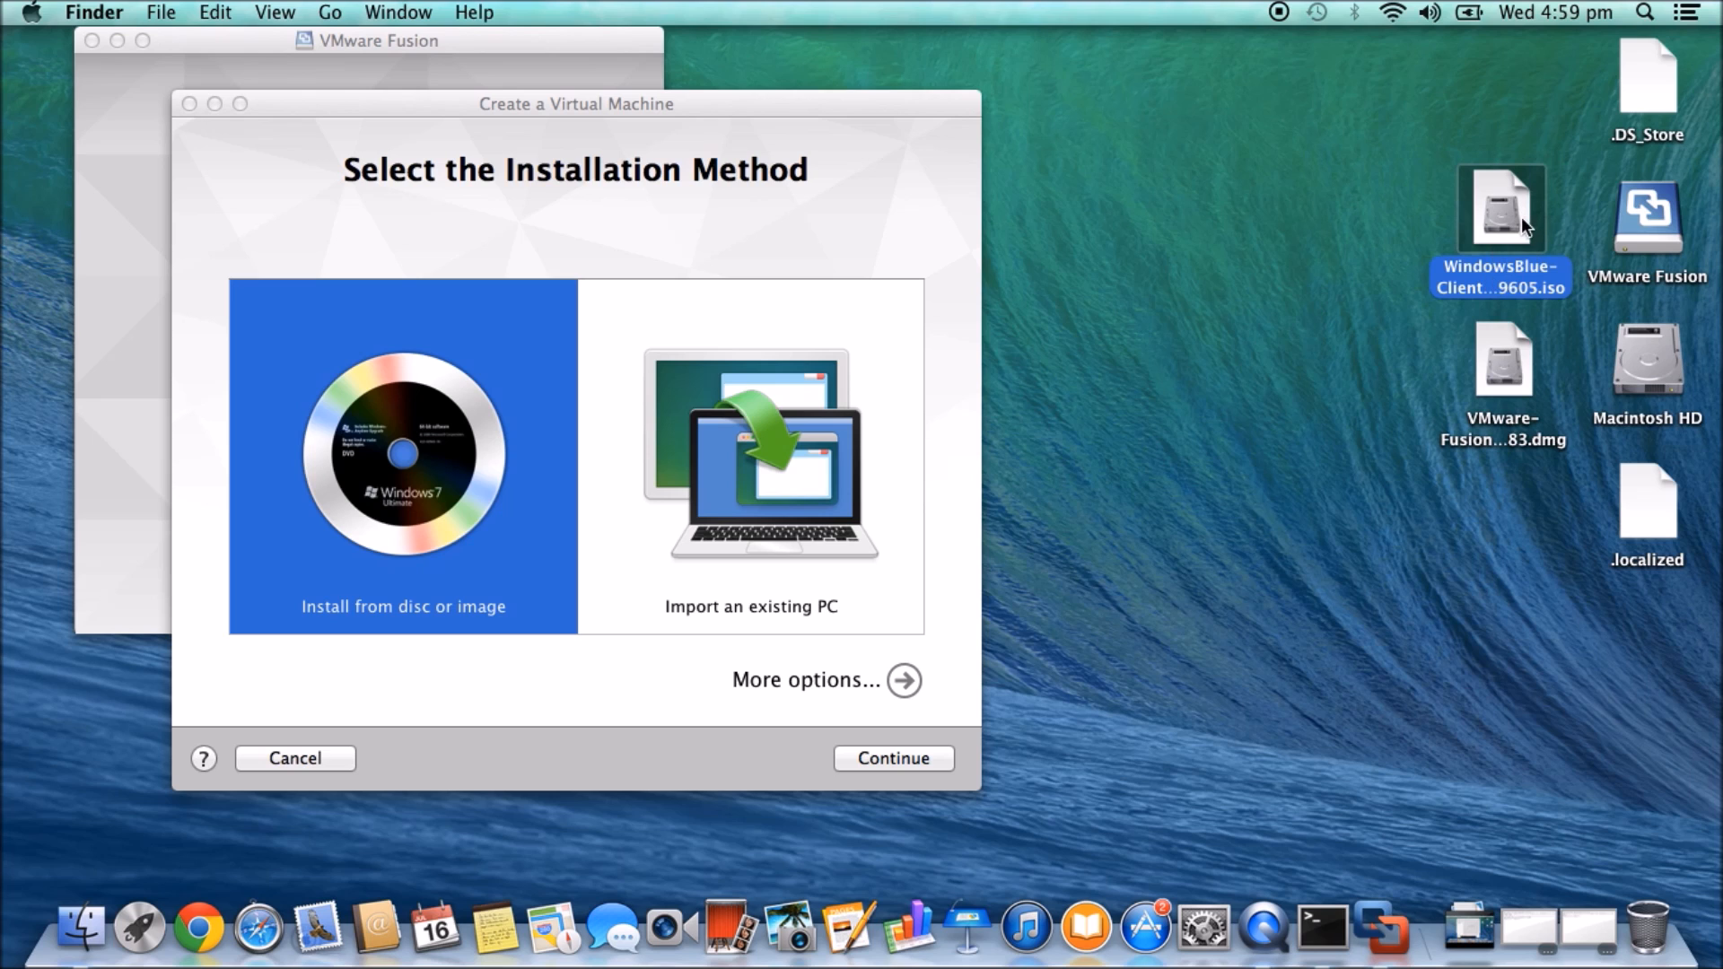
- On 123myIT's Downloads page, highlight the 64-bit and 32-bit Windows 8.1 entries, then minimize Chrome
left_click(199, 929)
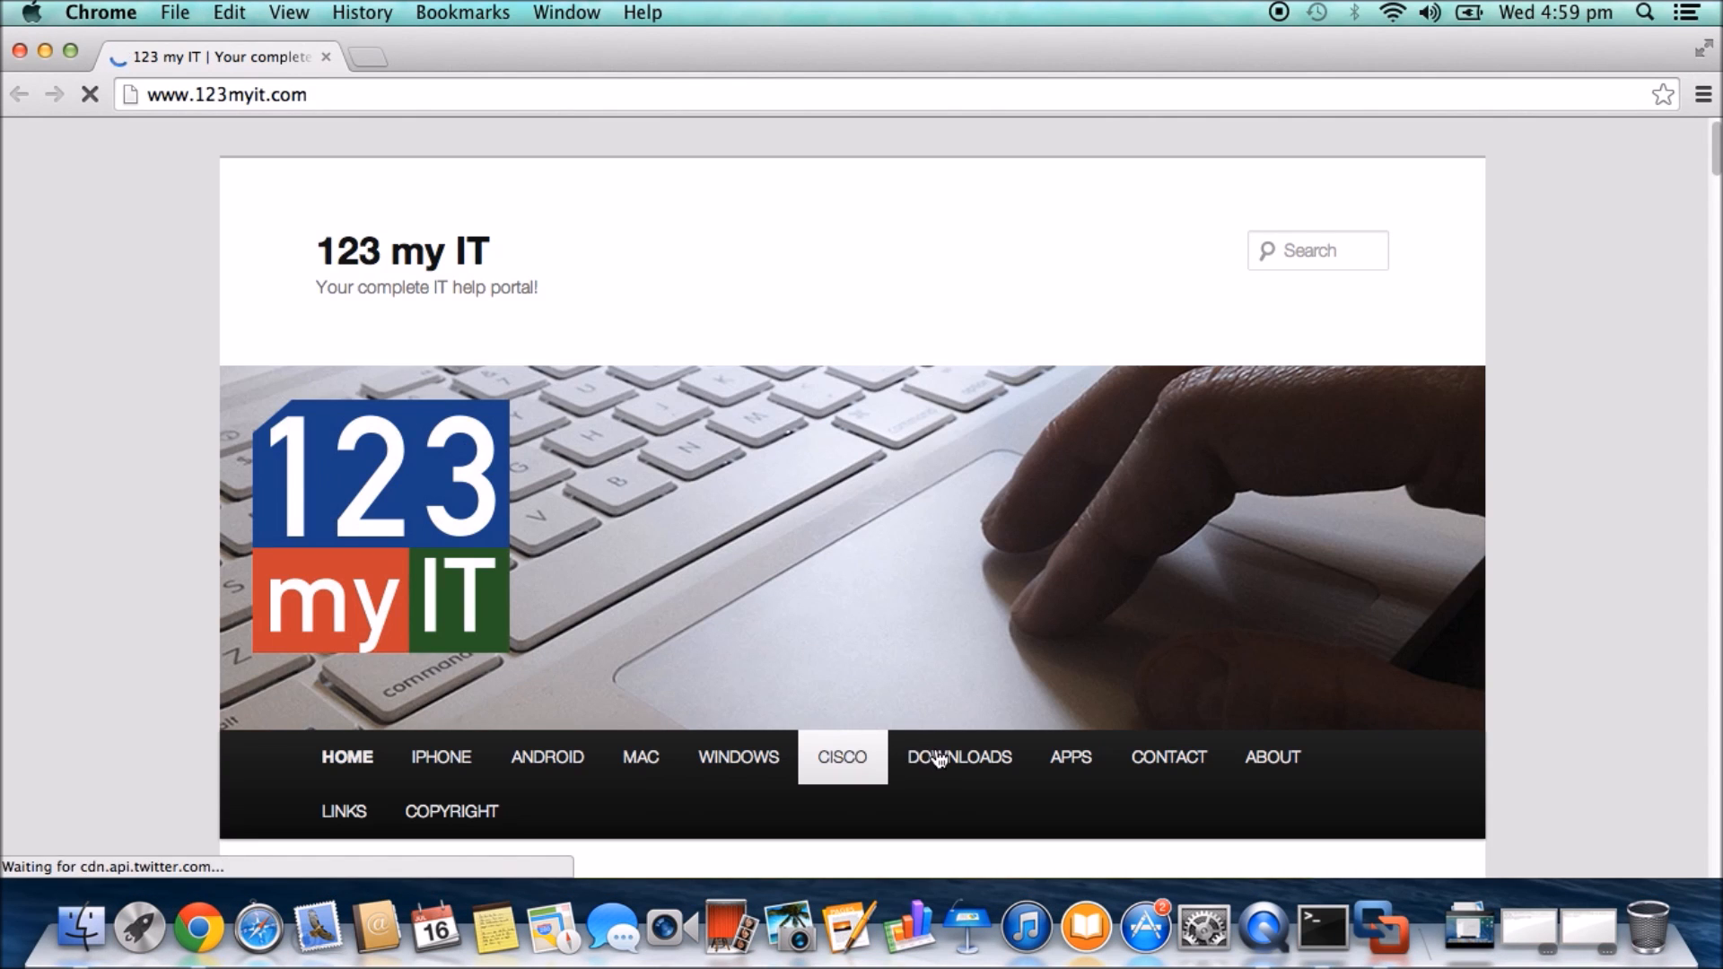
left_click(955, 761)
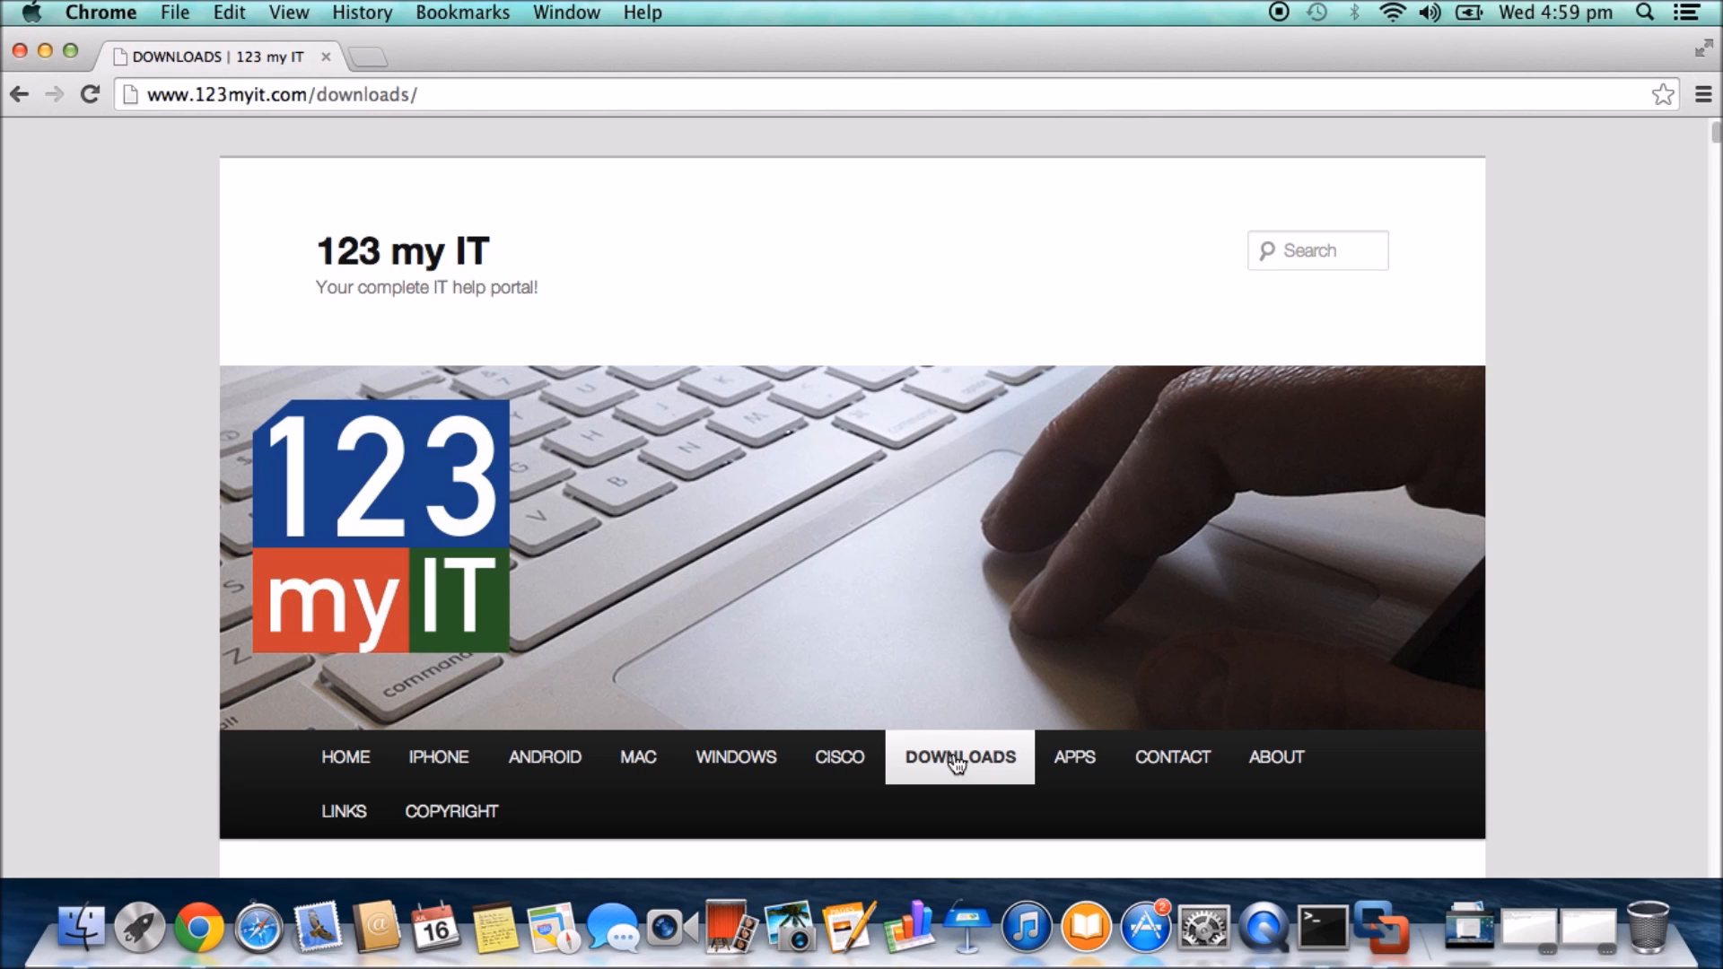
scroll(953, 756, "down", 5)
scroll(953, 752, "up", 5)
scroll(953, 752, "down", 9)
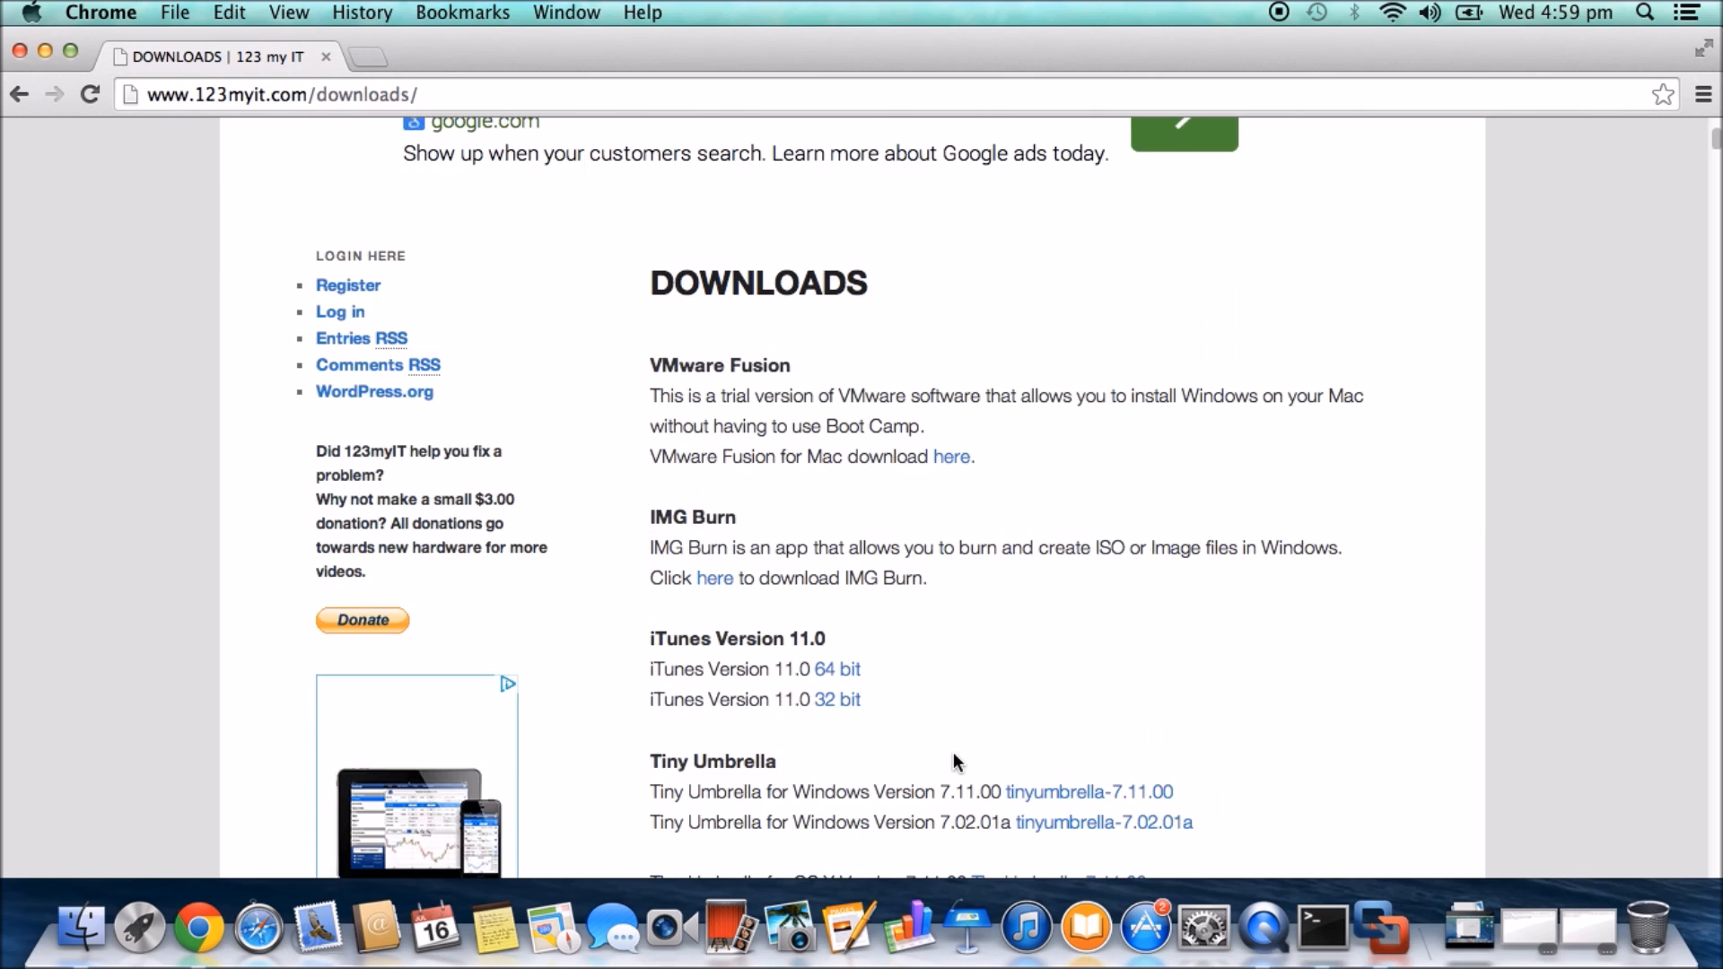
scroll(955, 761, "down", 10)
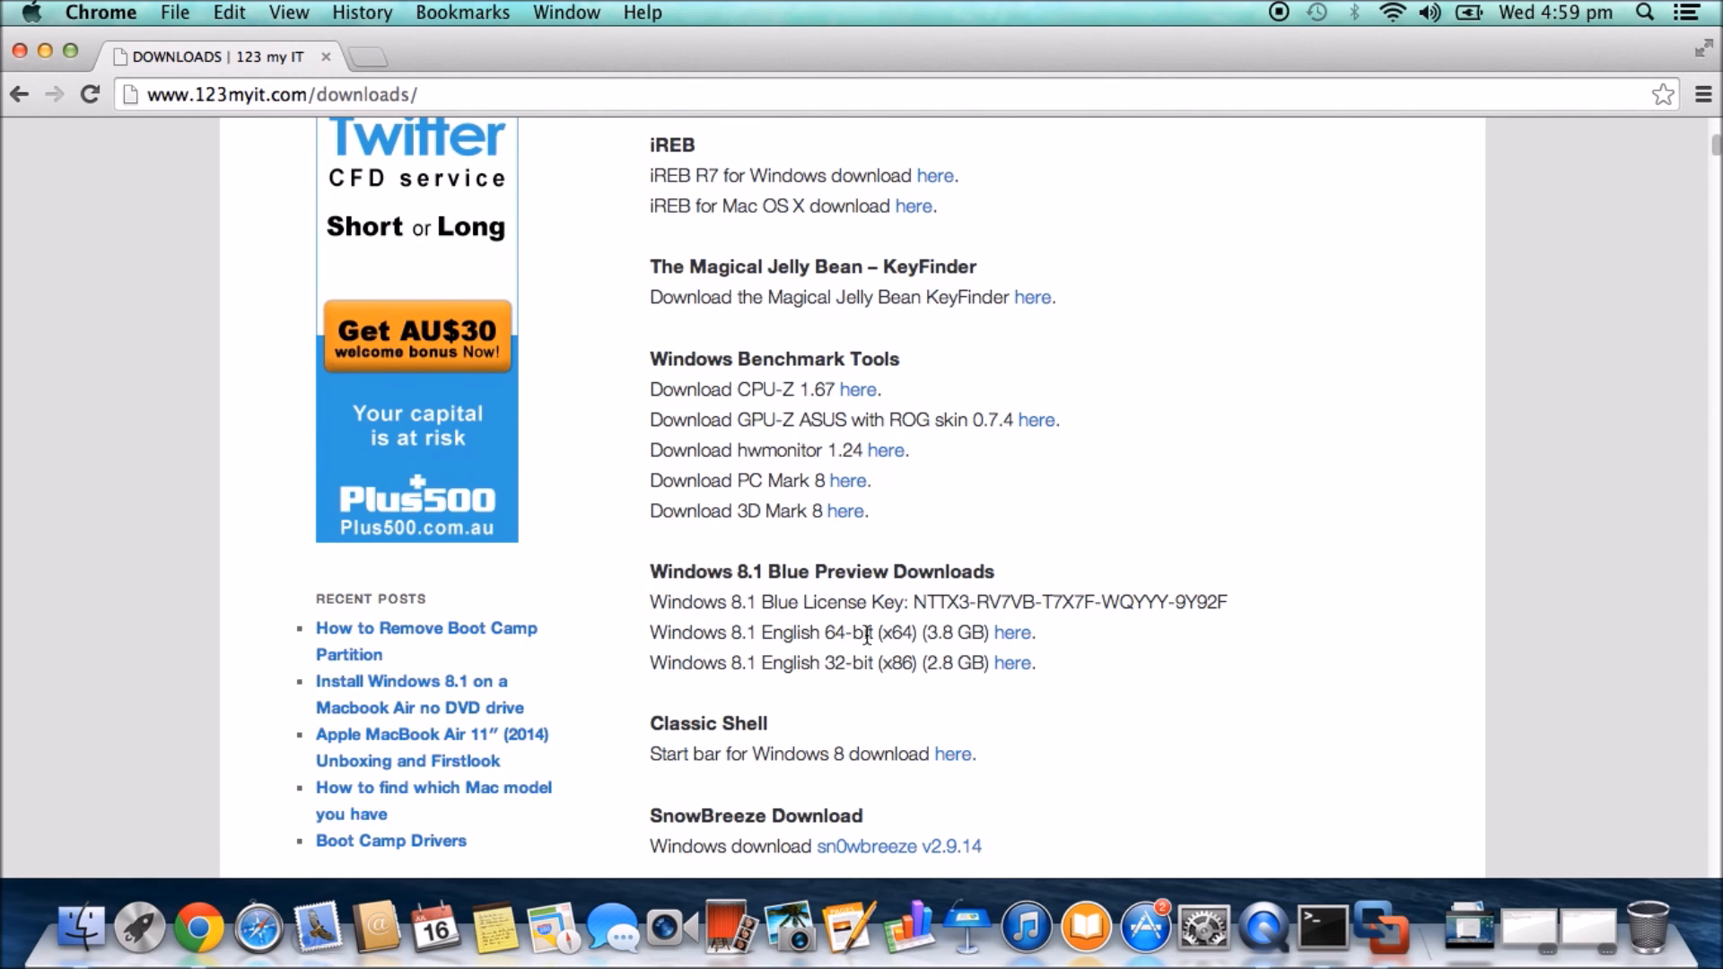
left_click_drag(875, 632, 774, 635)
left_click_drag(873, 664, 821, 665)
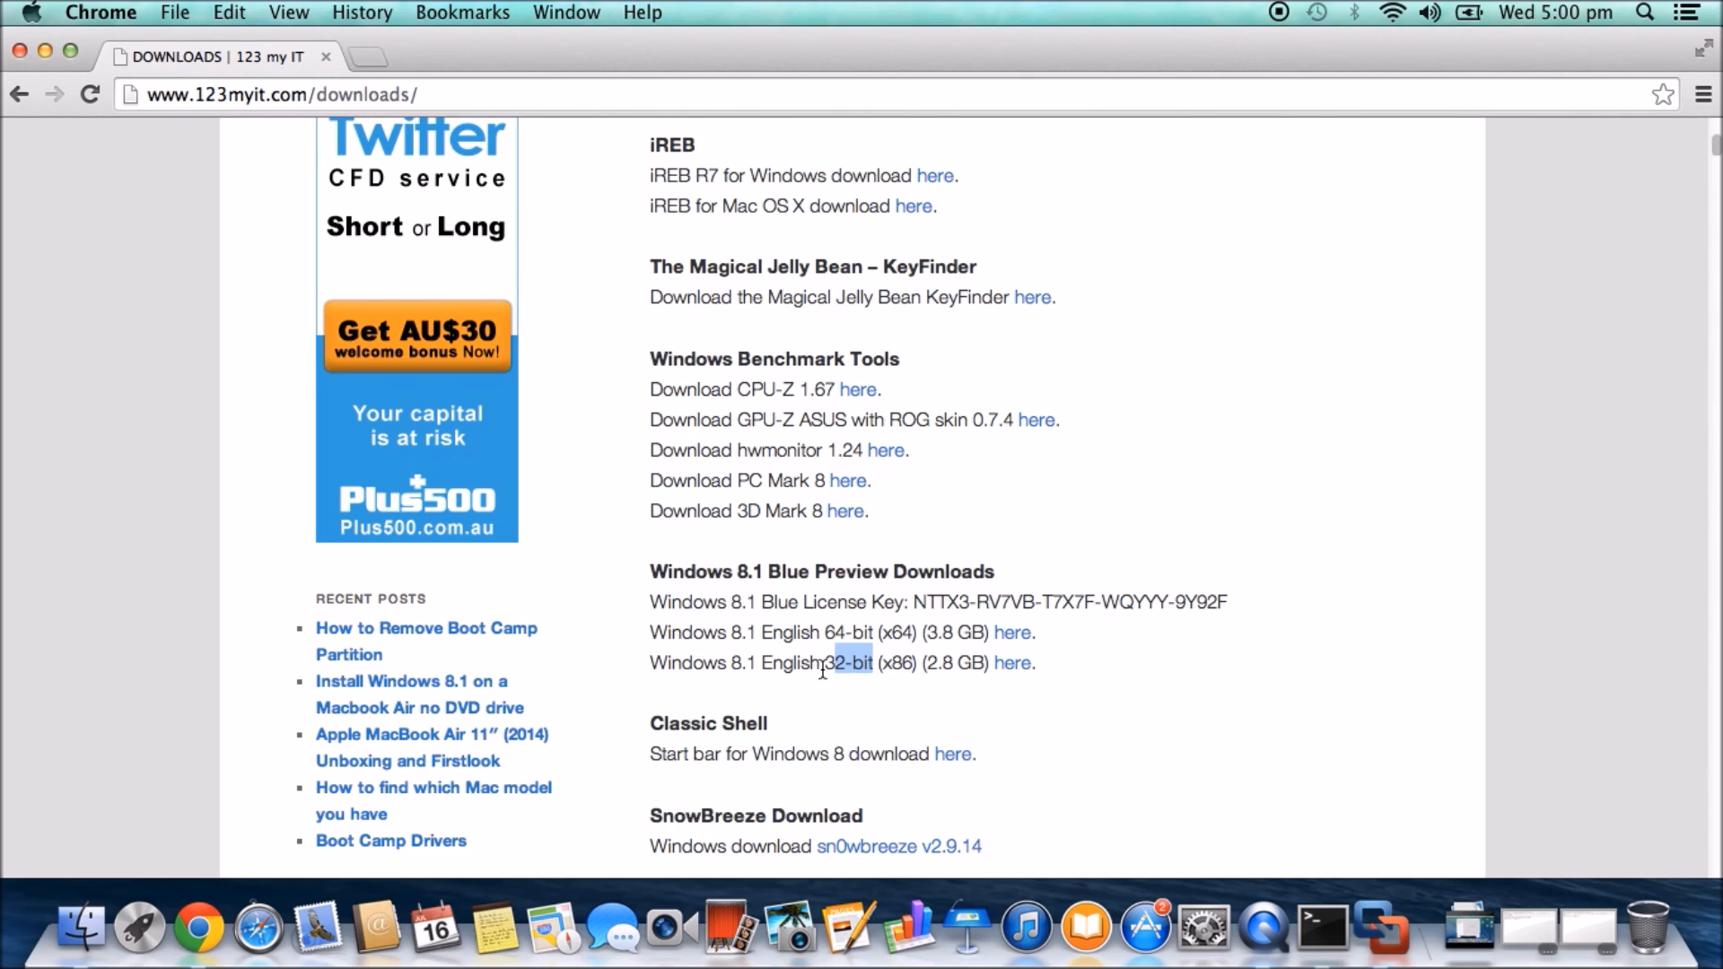
left_click(44, 51)
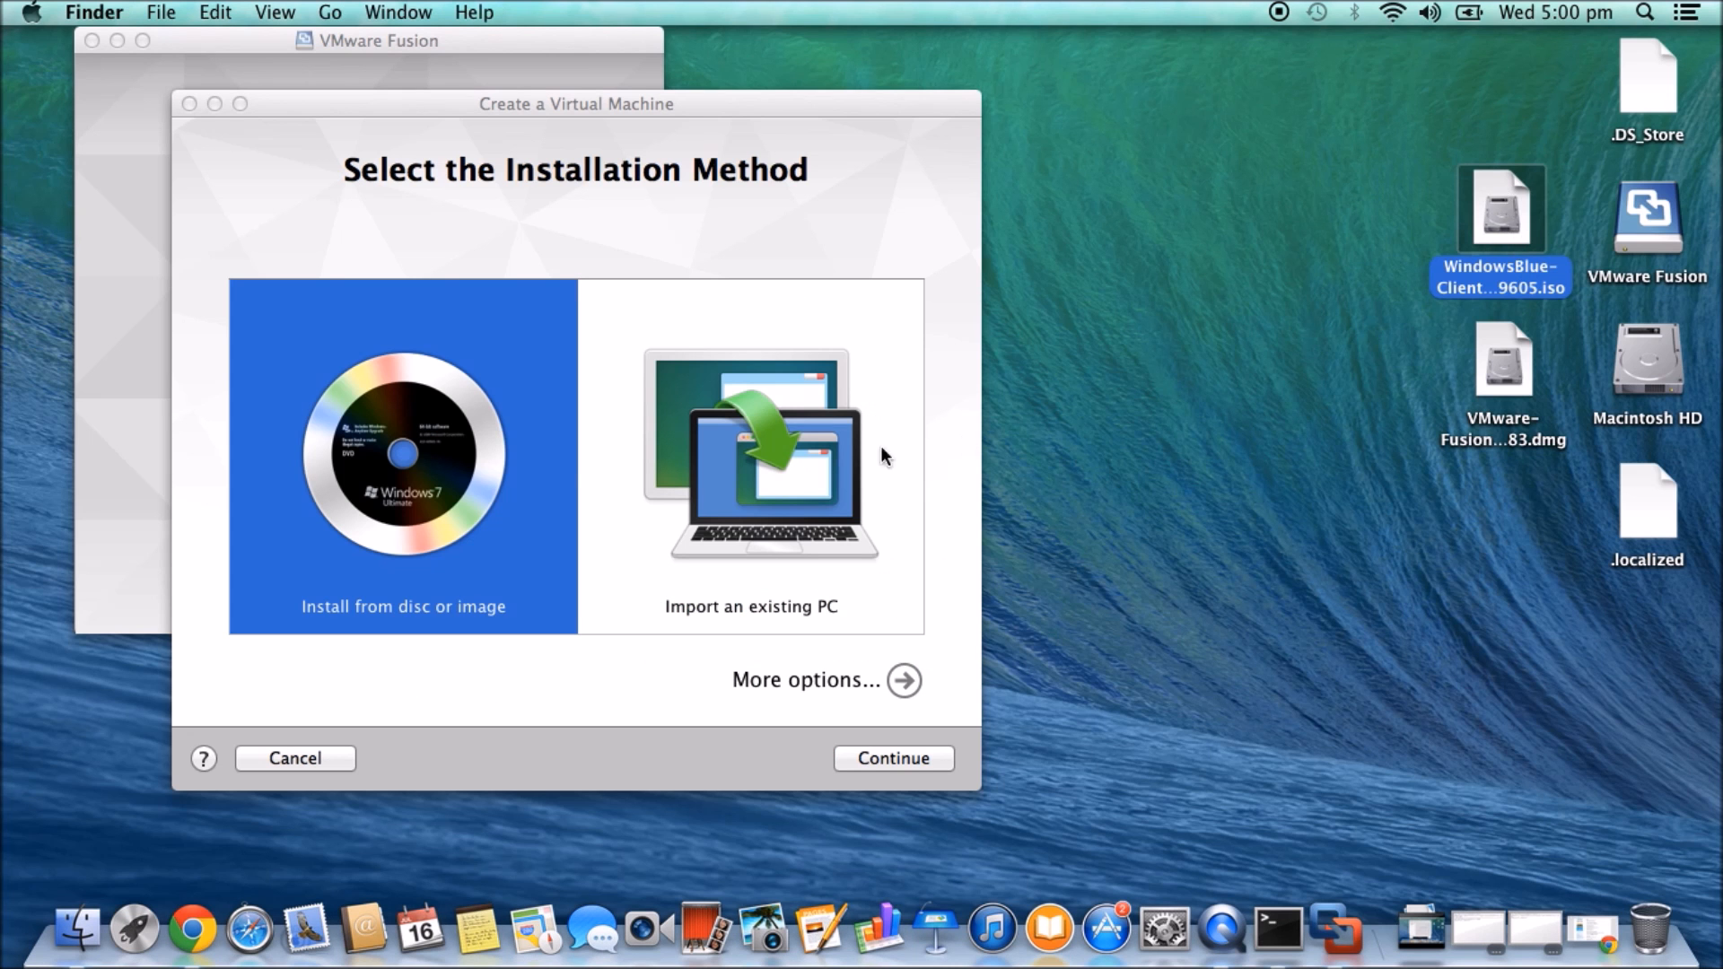
- Pick the Windows 8.1 x64 ISO on the Desktop as the install disc image and continue
left_click(420, 586)
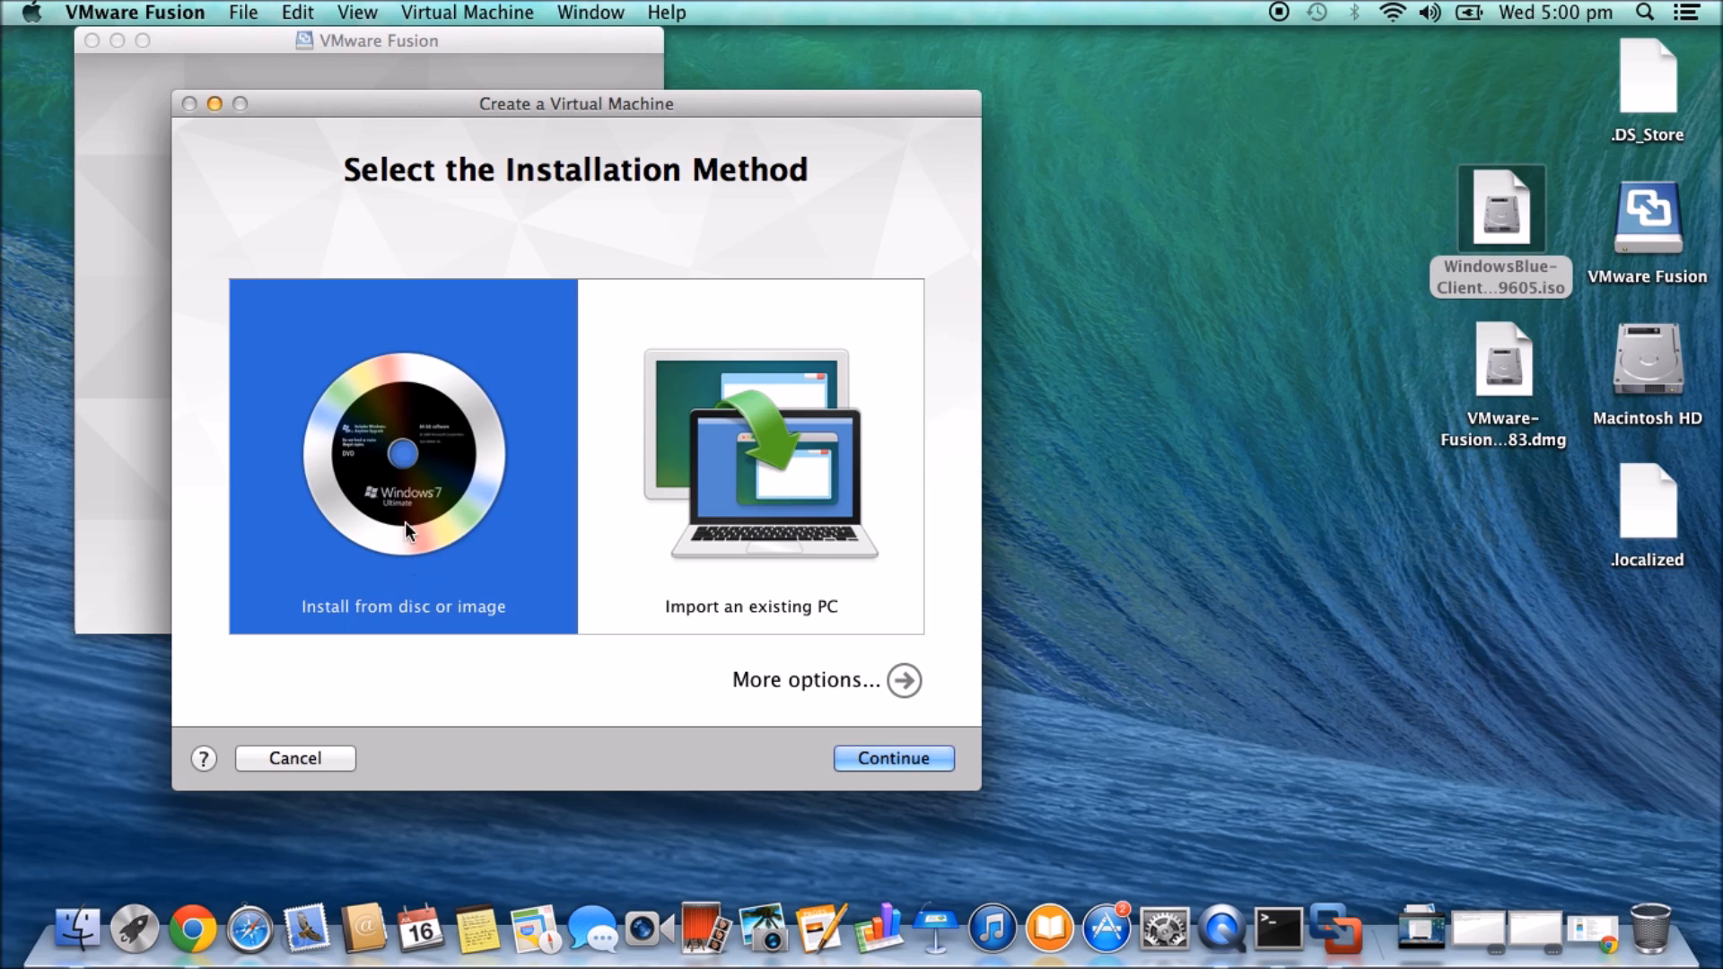
left_click(882, 757)
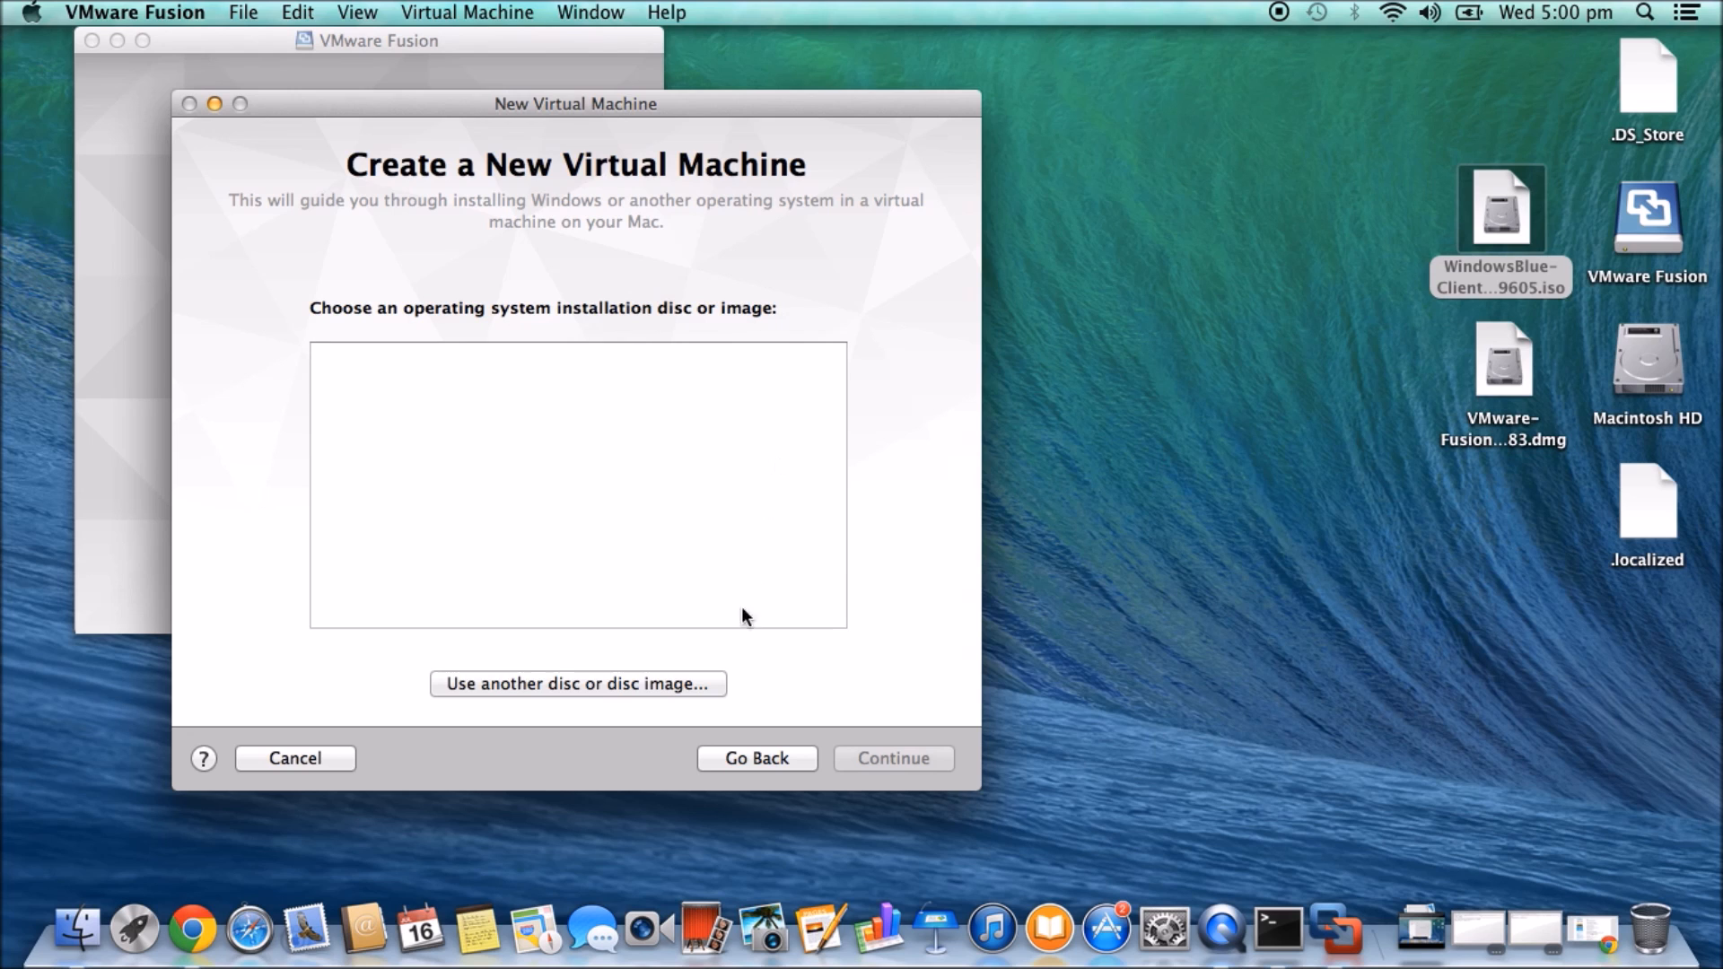
left_click(557, 685)
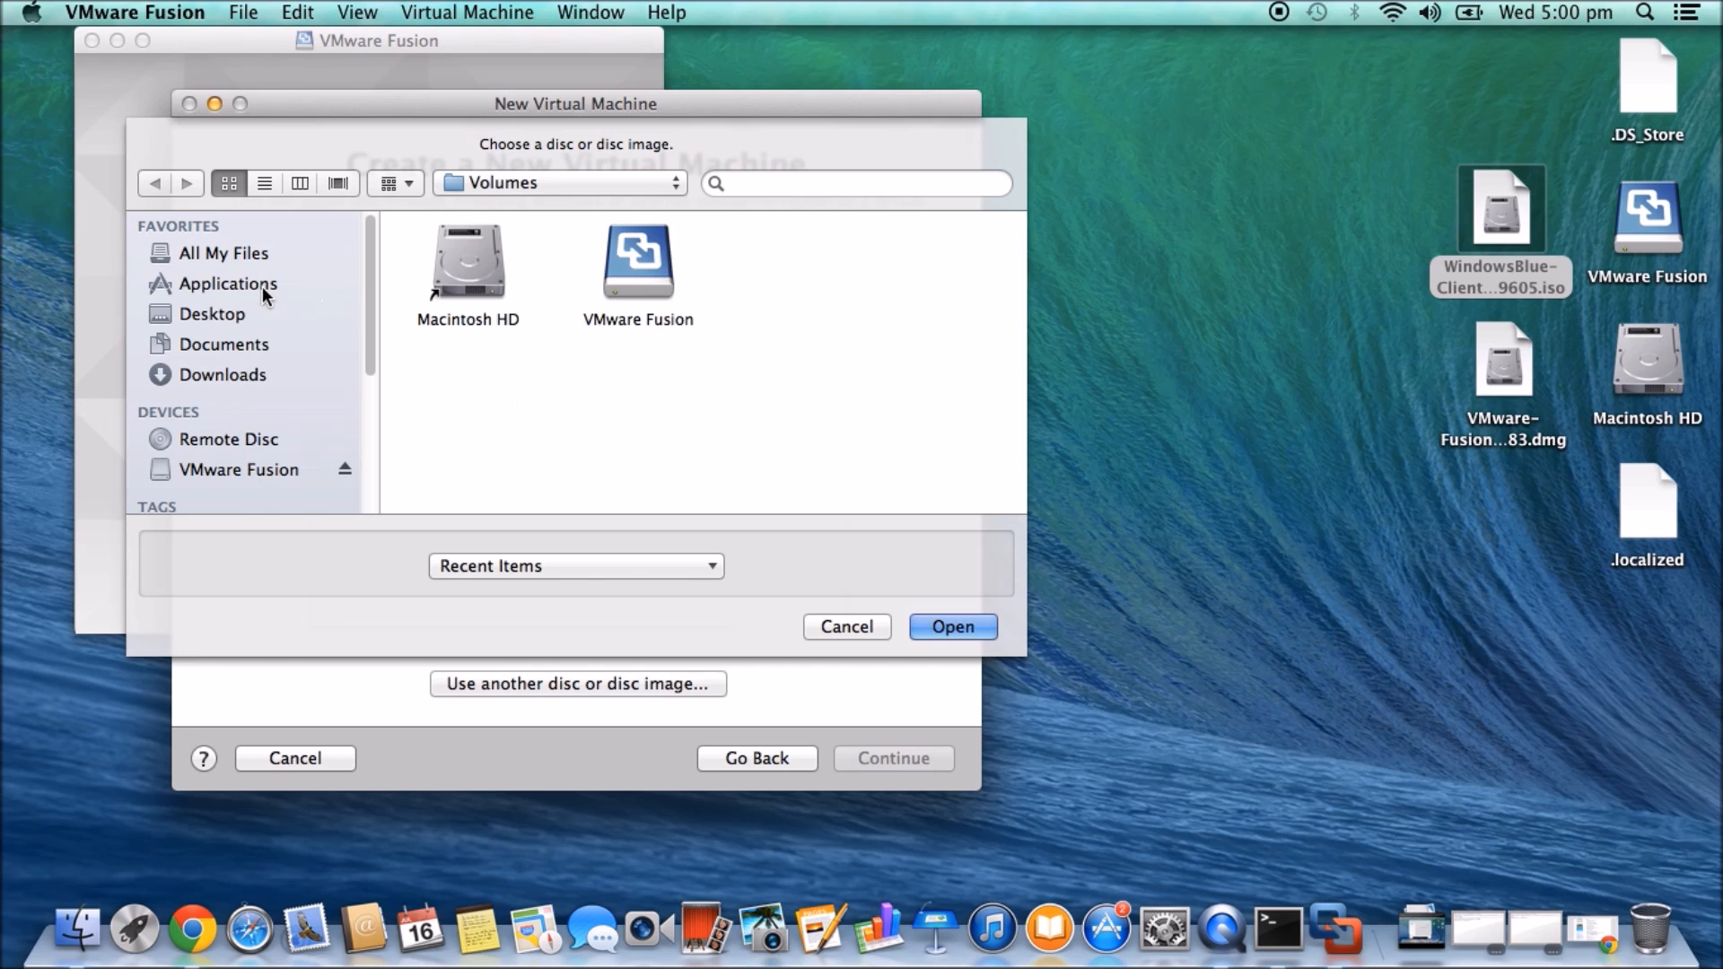
left_click(262, 289)
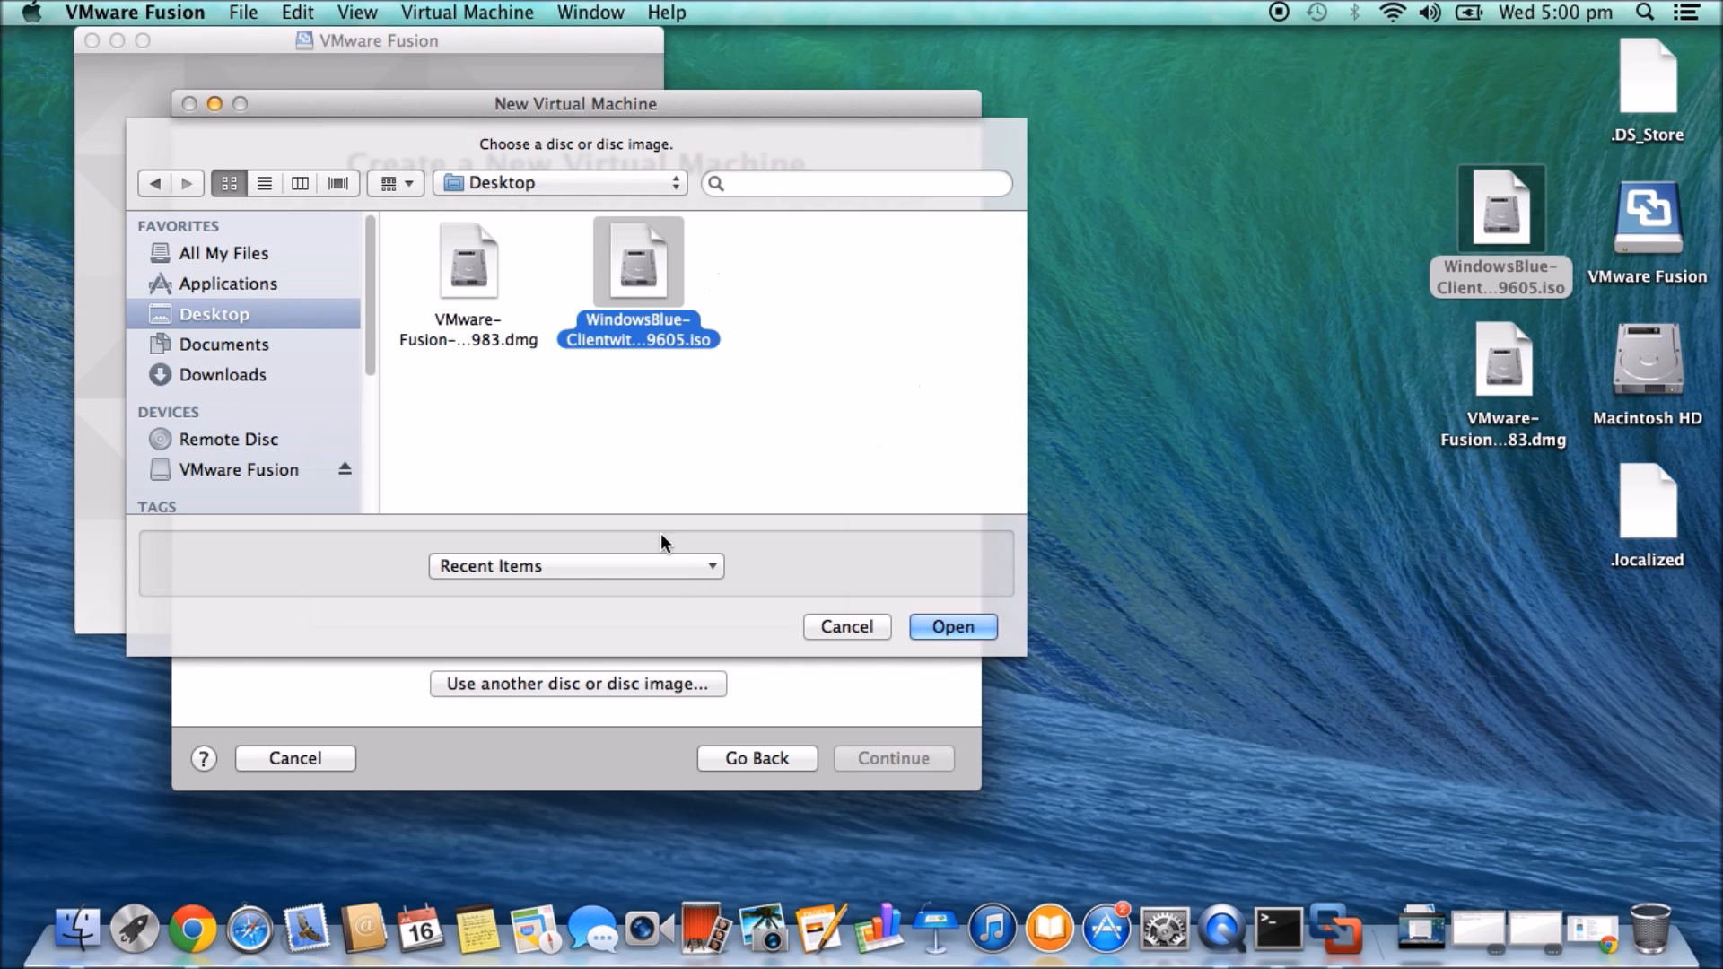
left_click(957, 626)
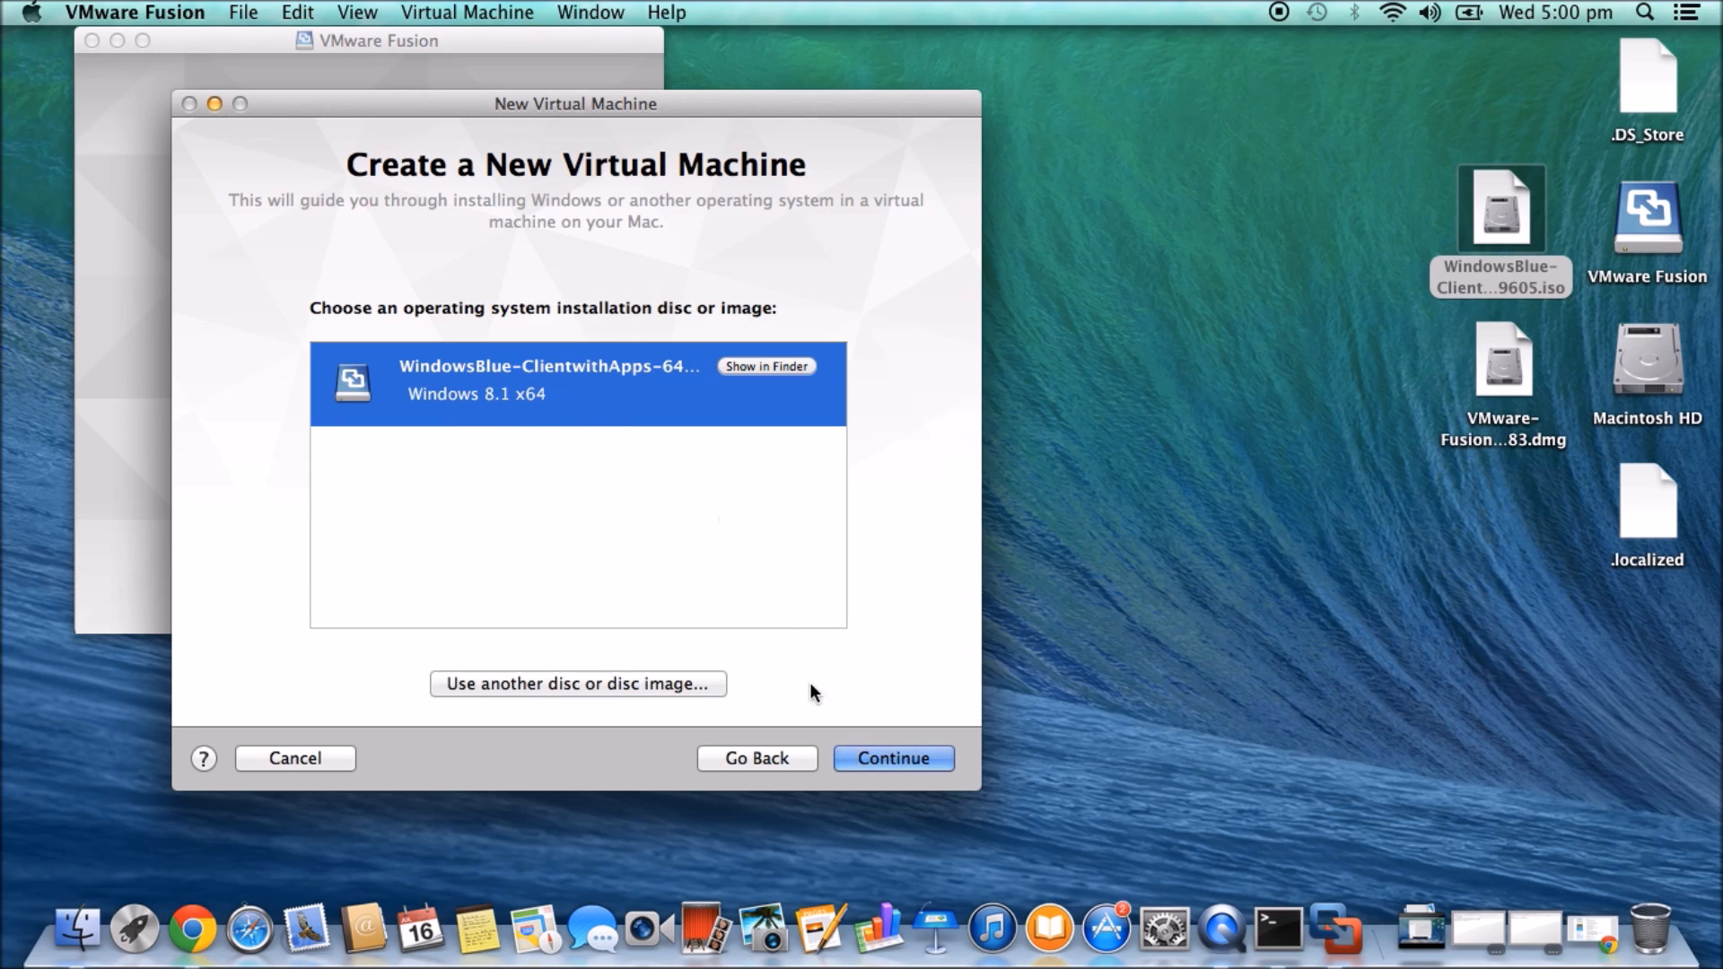
left_click(923, 761)
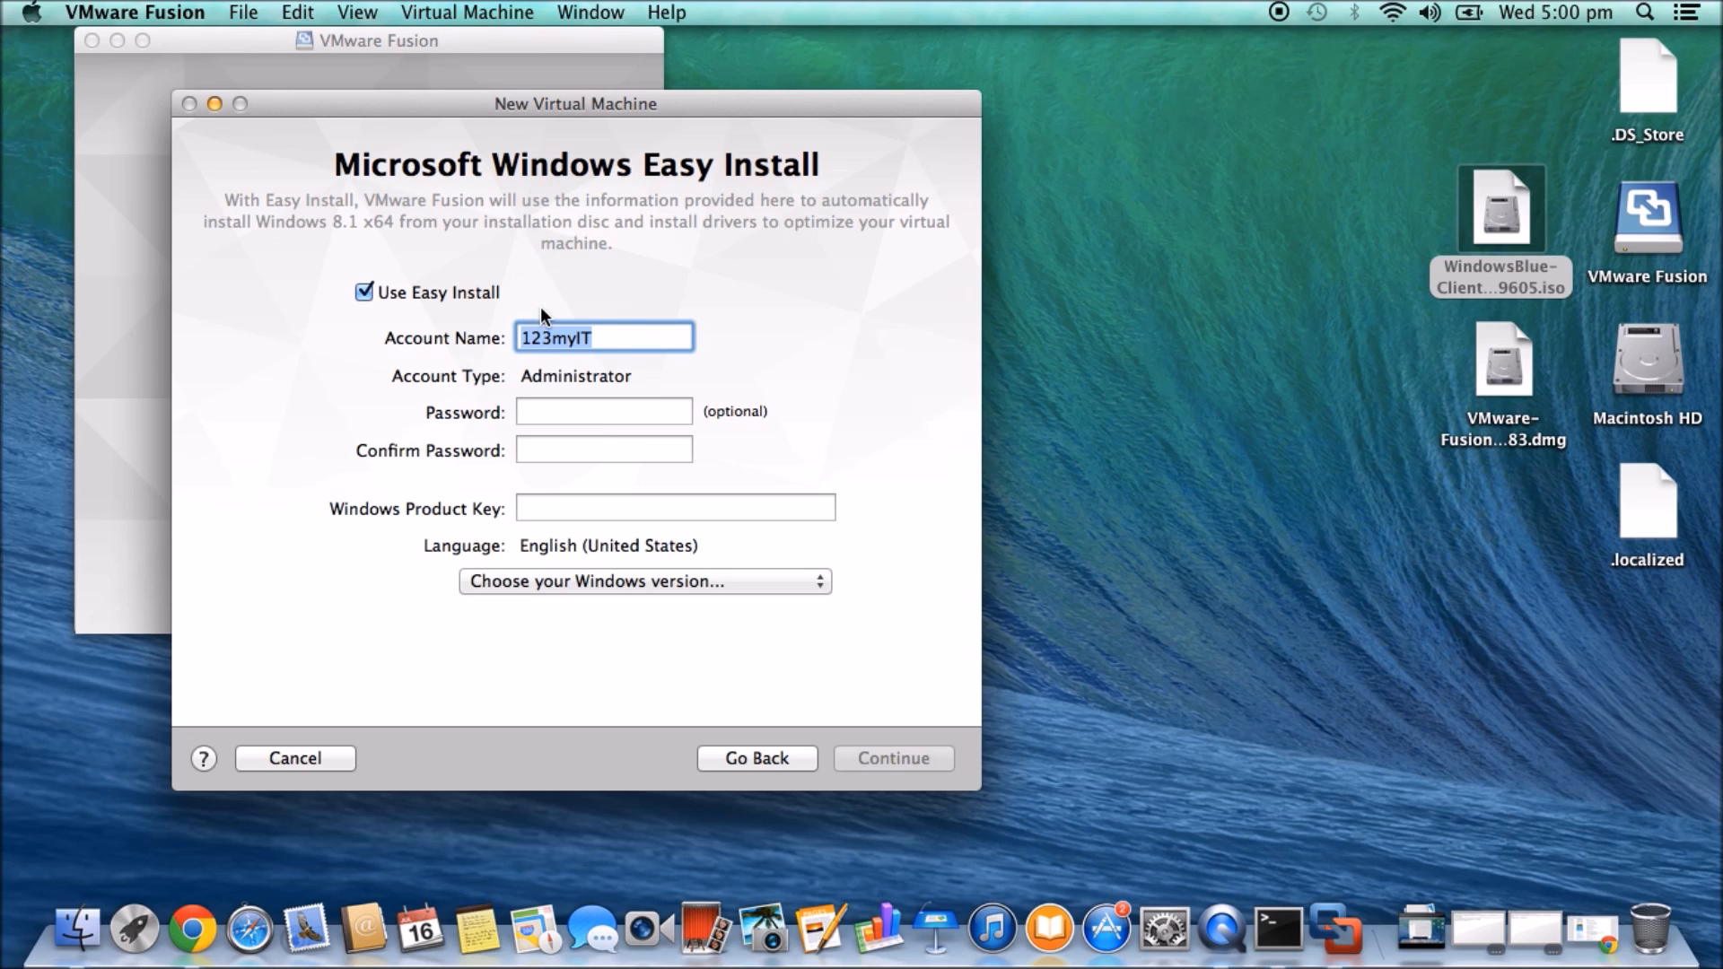
- Copy the Windows 8.1 licence key from the Chrome downloads page into the Product Key field
left_click(544, 509)
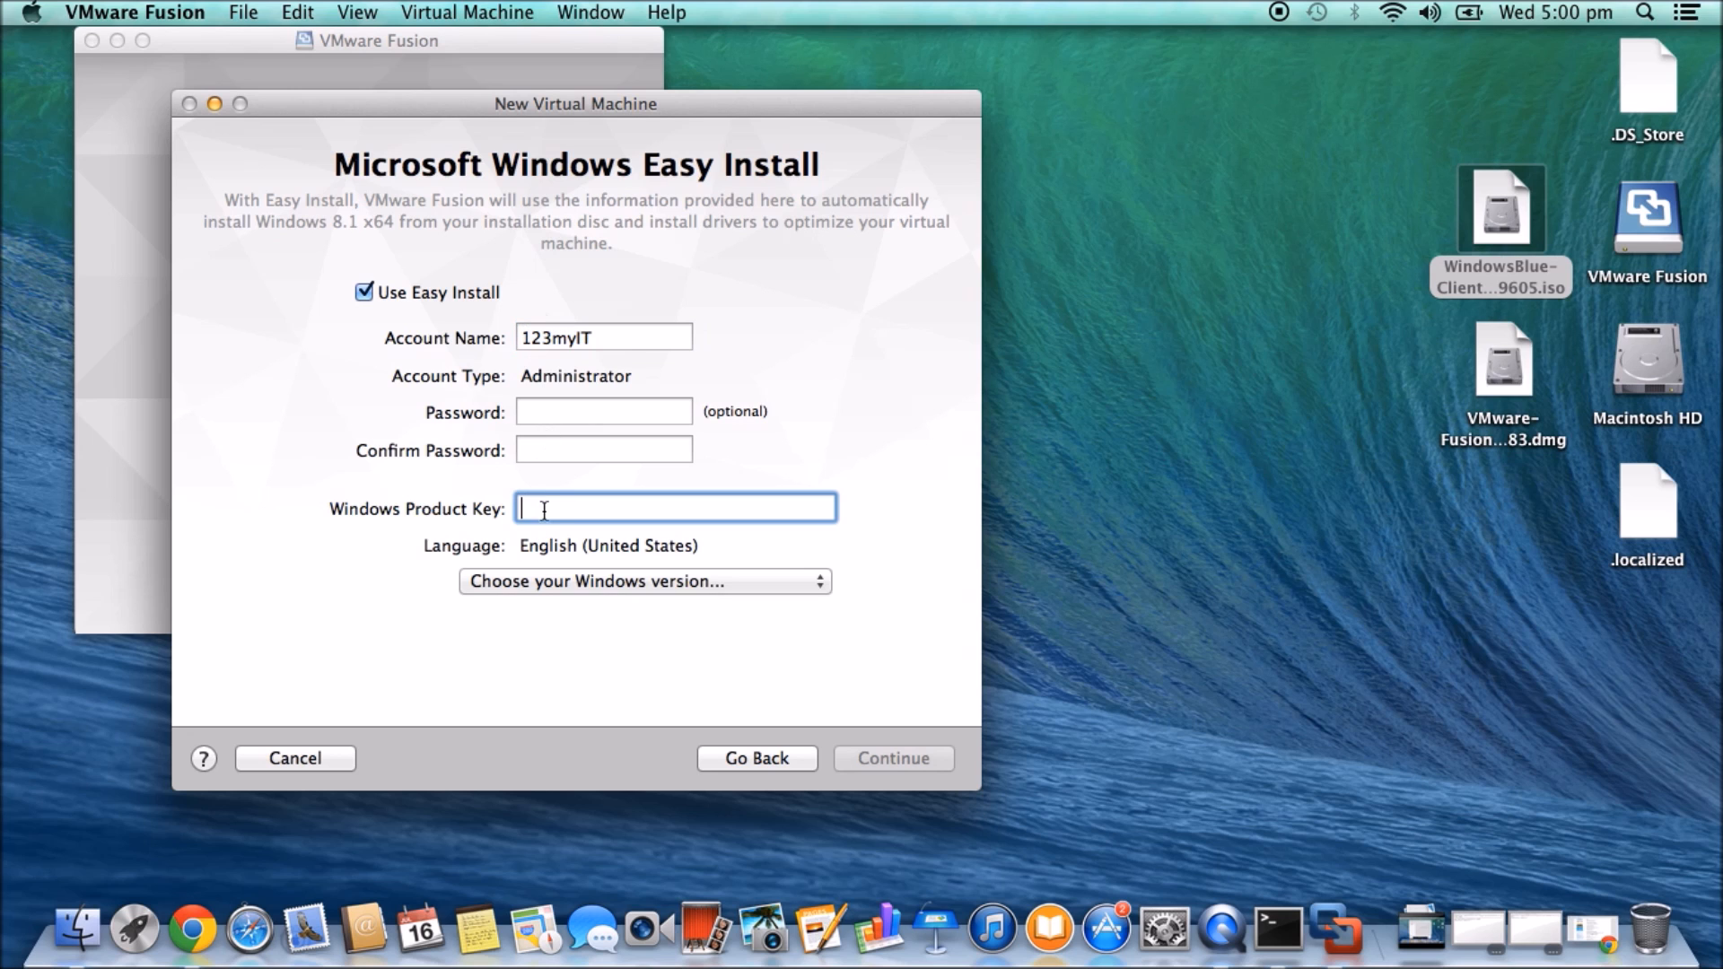
left_click(192, 929)
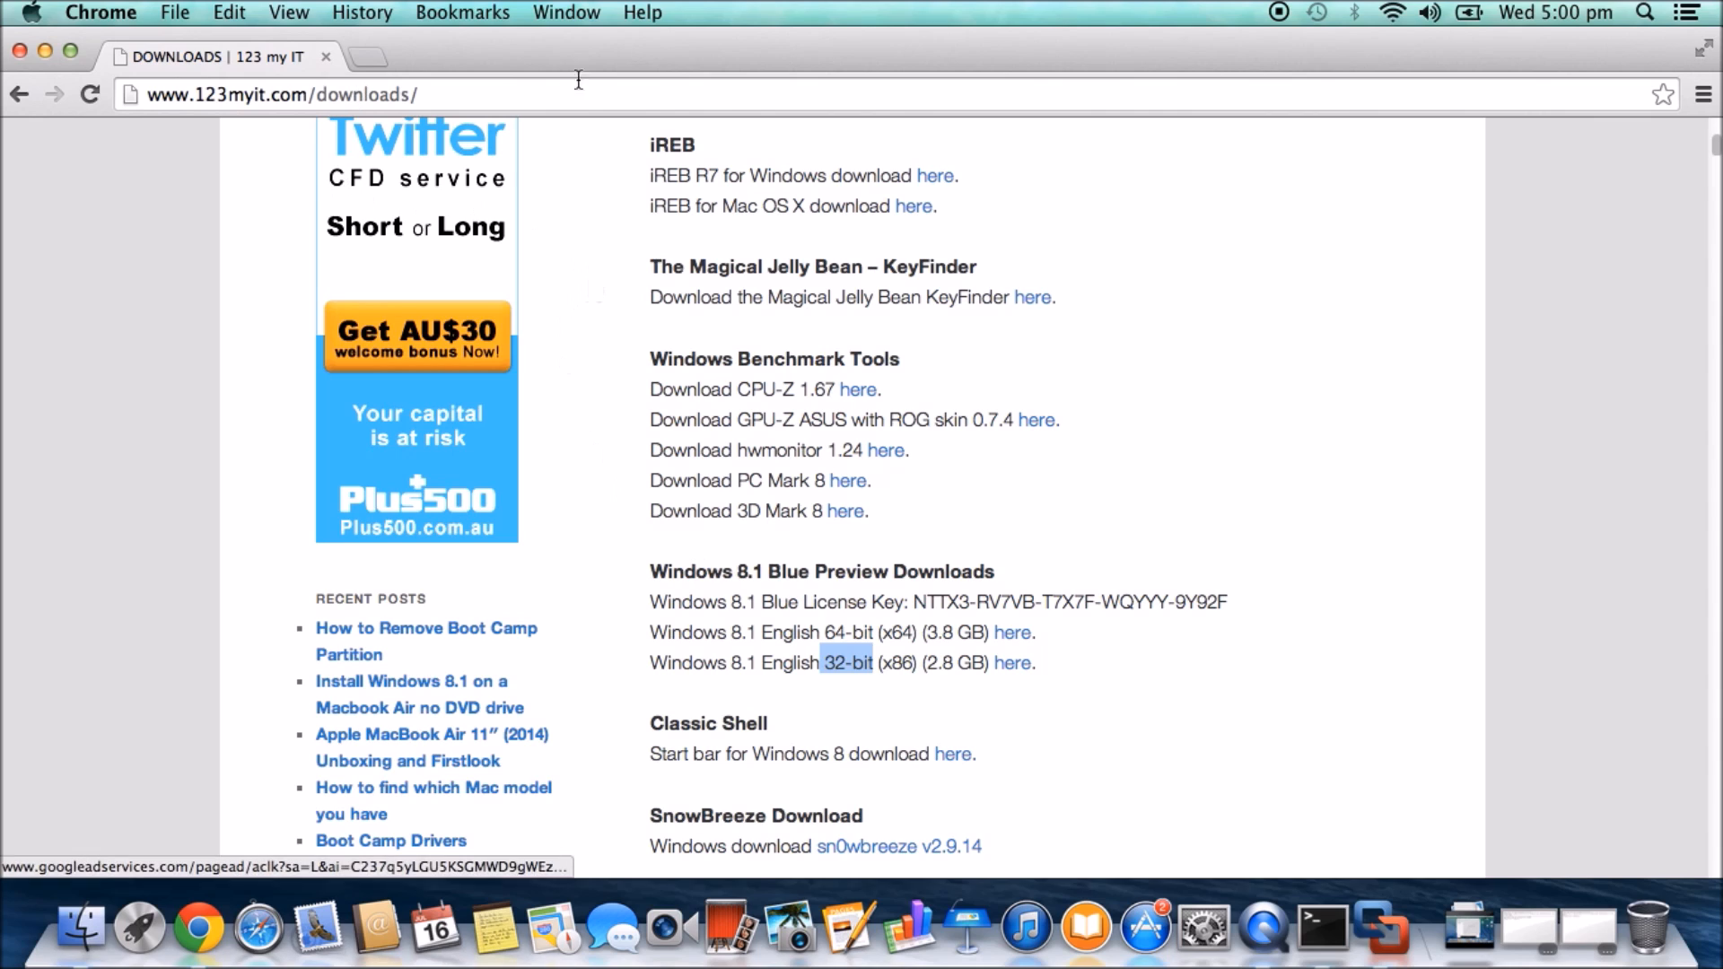
left_click_drag(1231, 599, 920, 606)
right_click(948, 595)
left_click(966, 609)
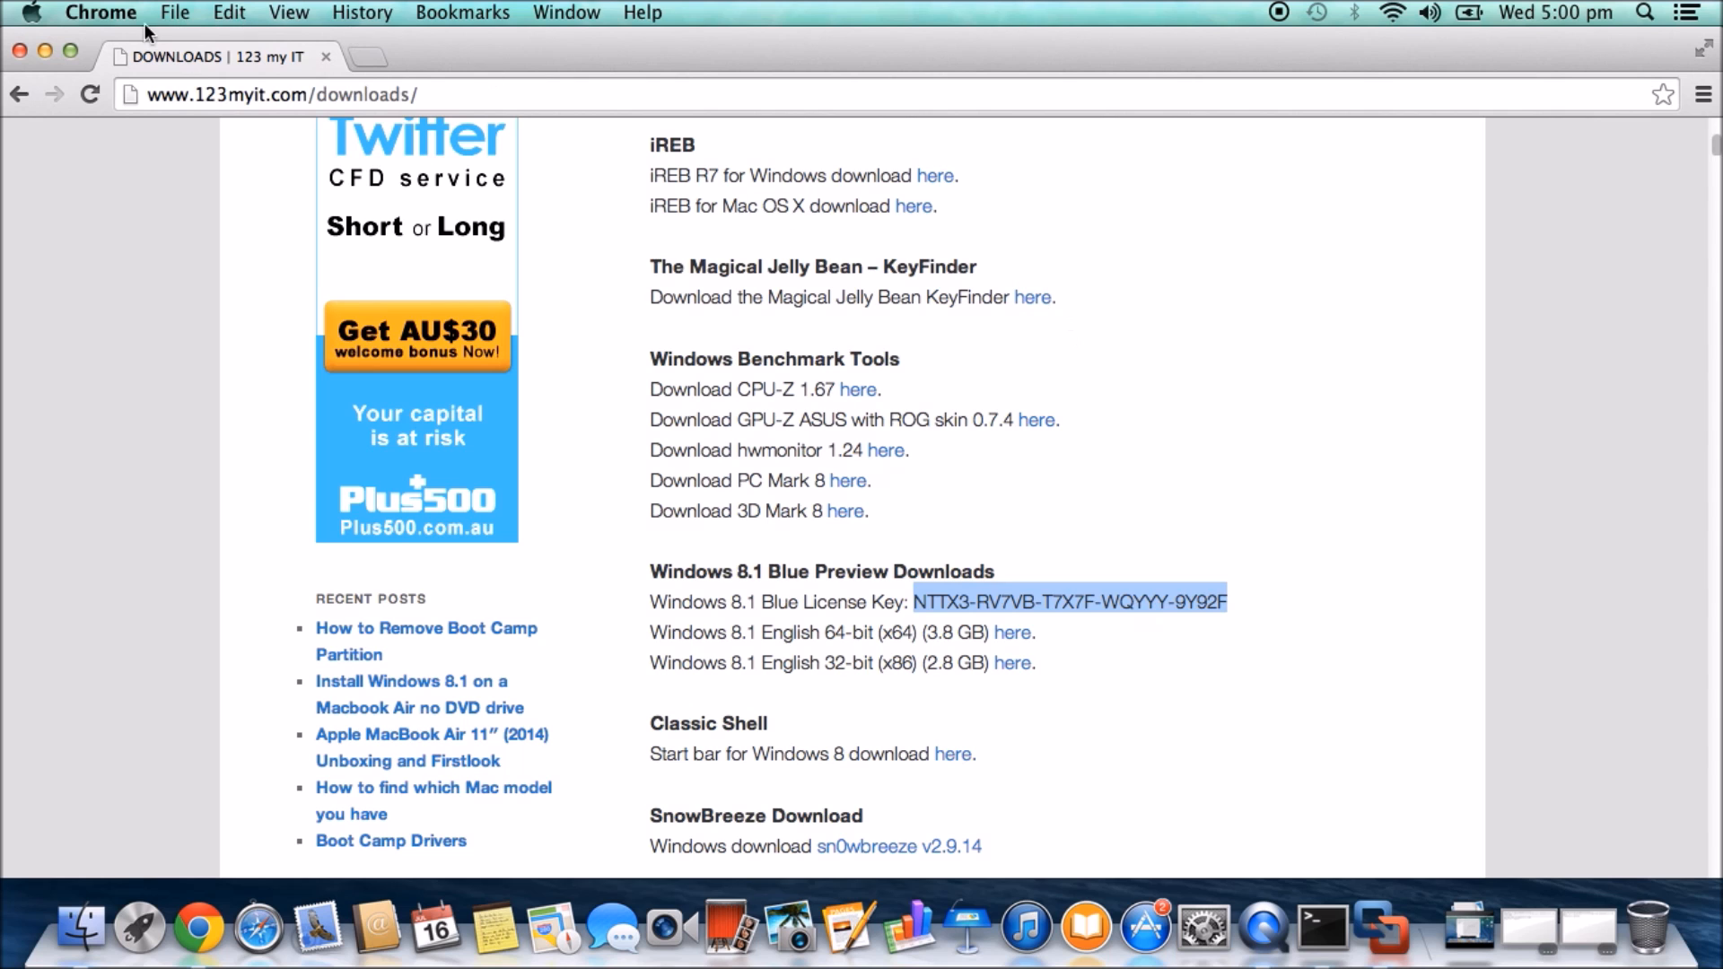
left_click(44, 51)
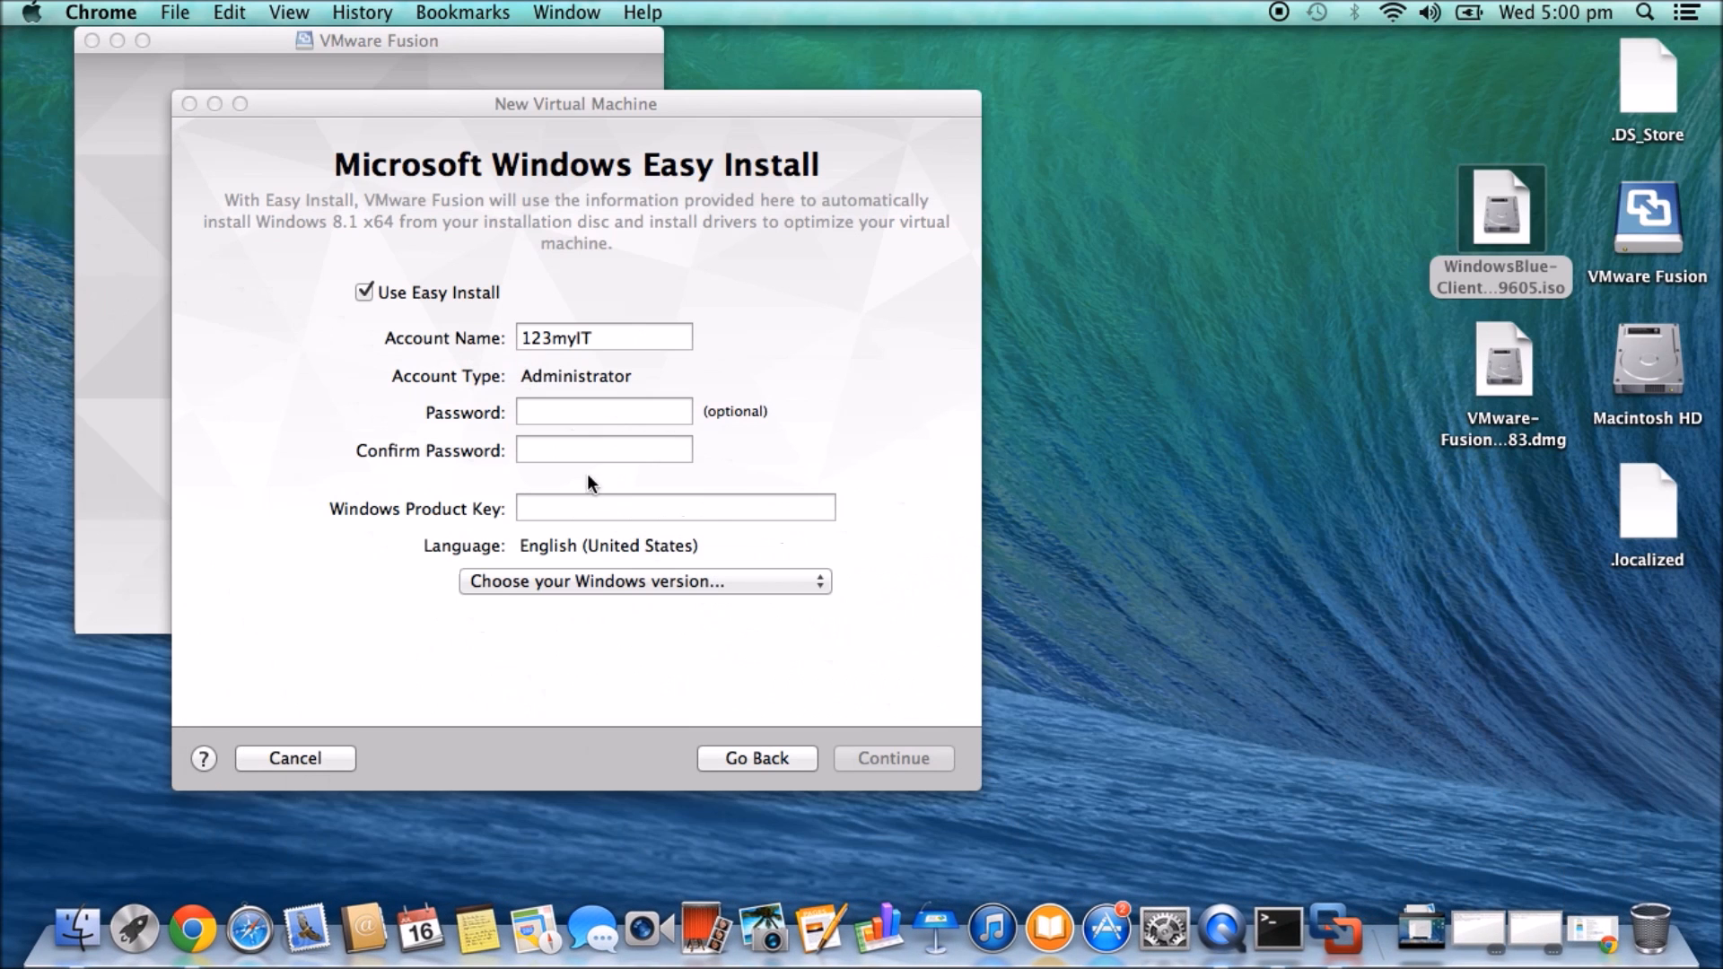
left_click(564, 509)
right_click(564, 509)
left_click(591, 562)
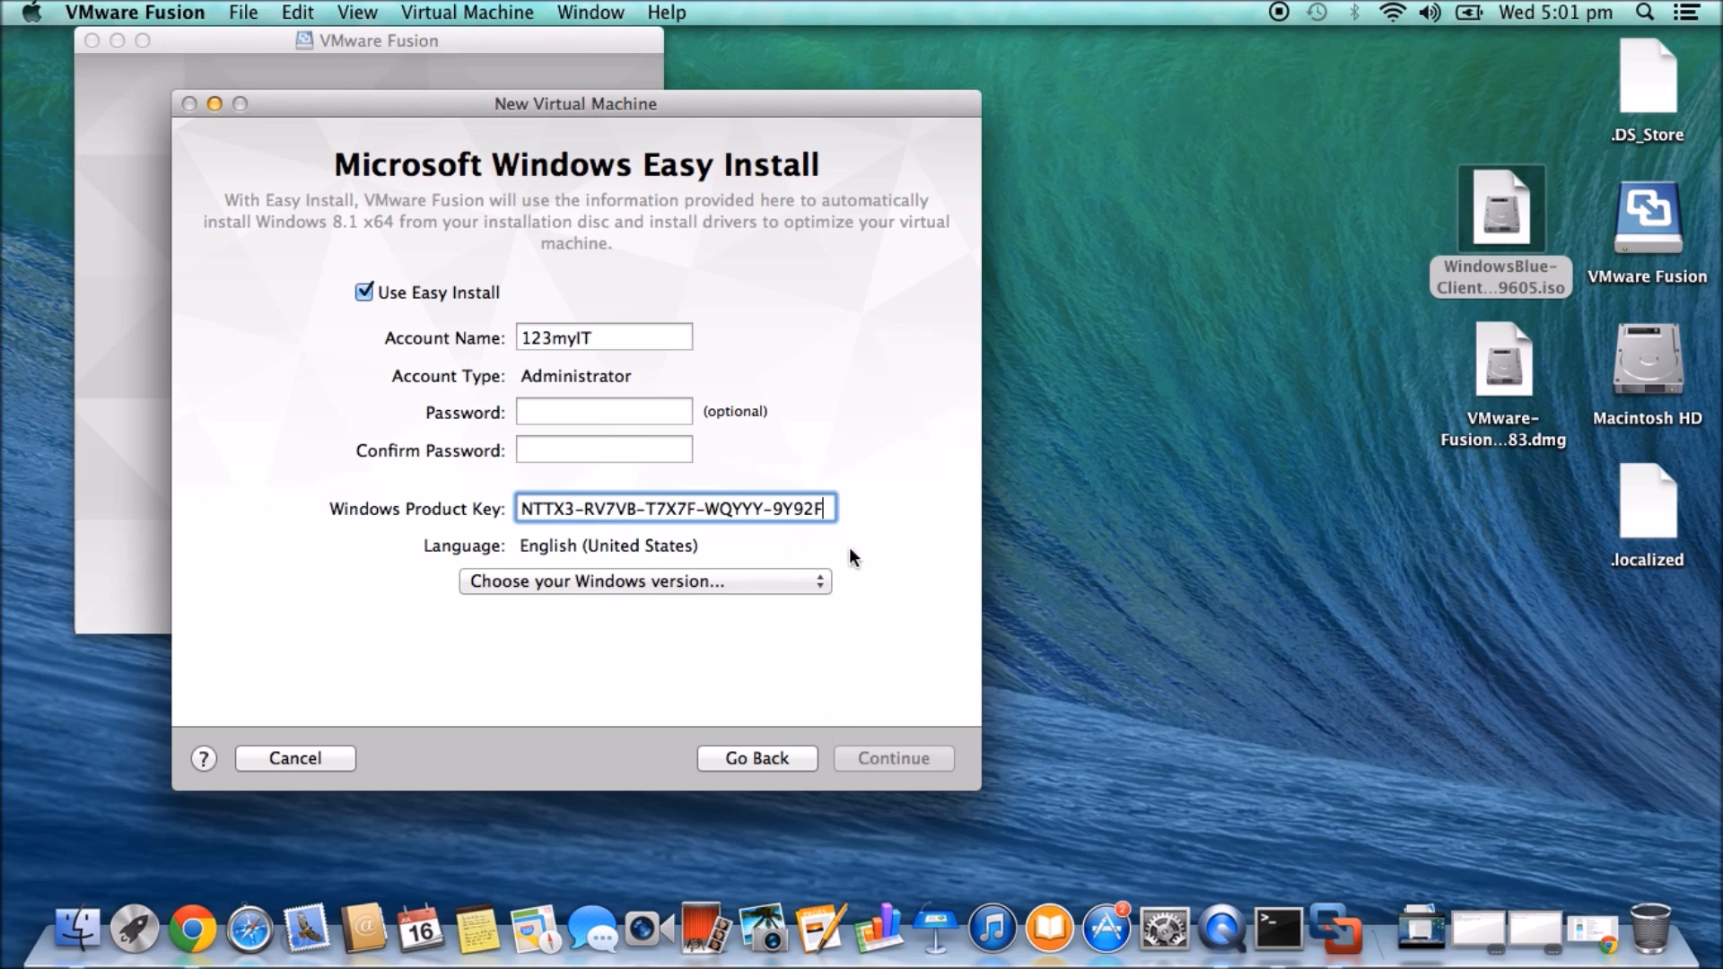
- Enter and confirm the account password, choose the Windows 8.1 edition, and continue
left_click(571, 410)
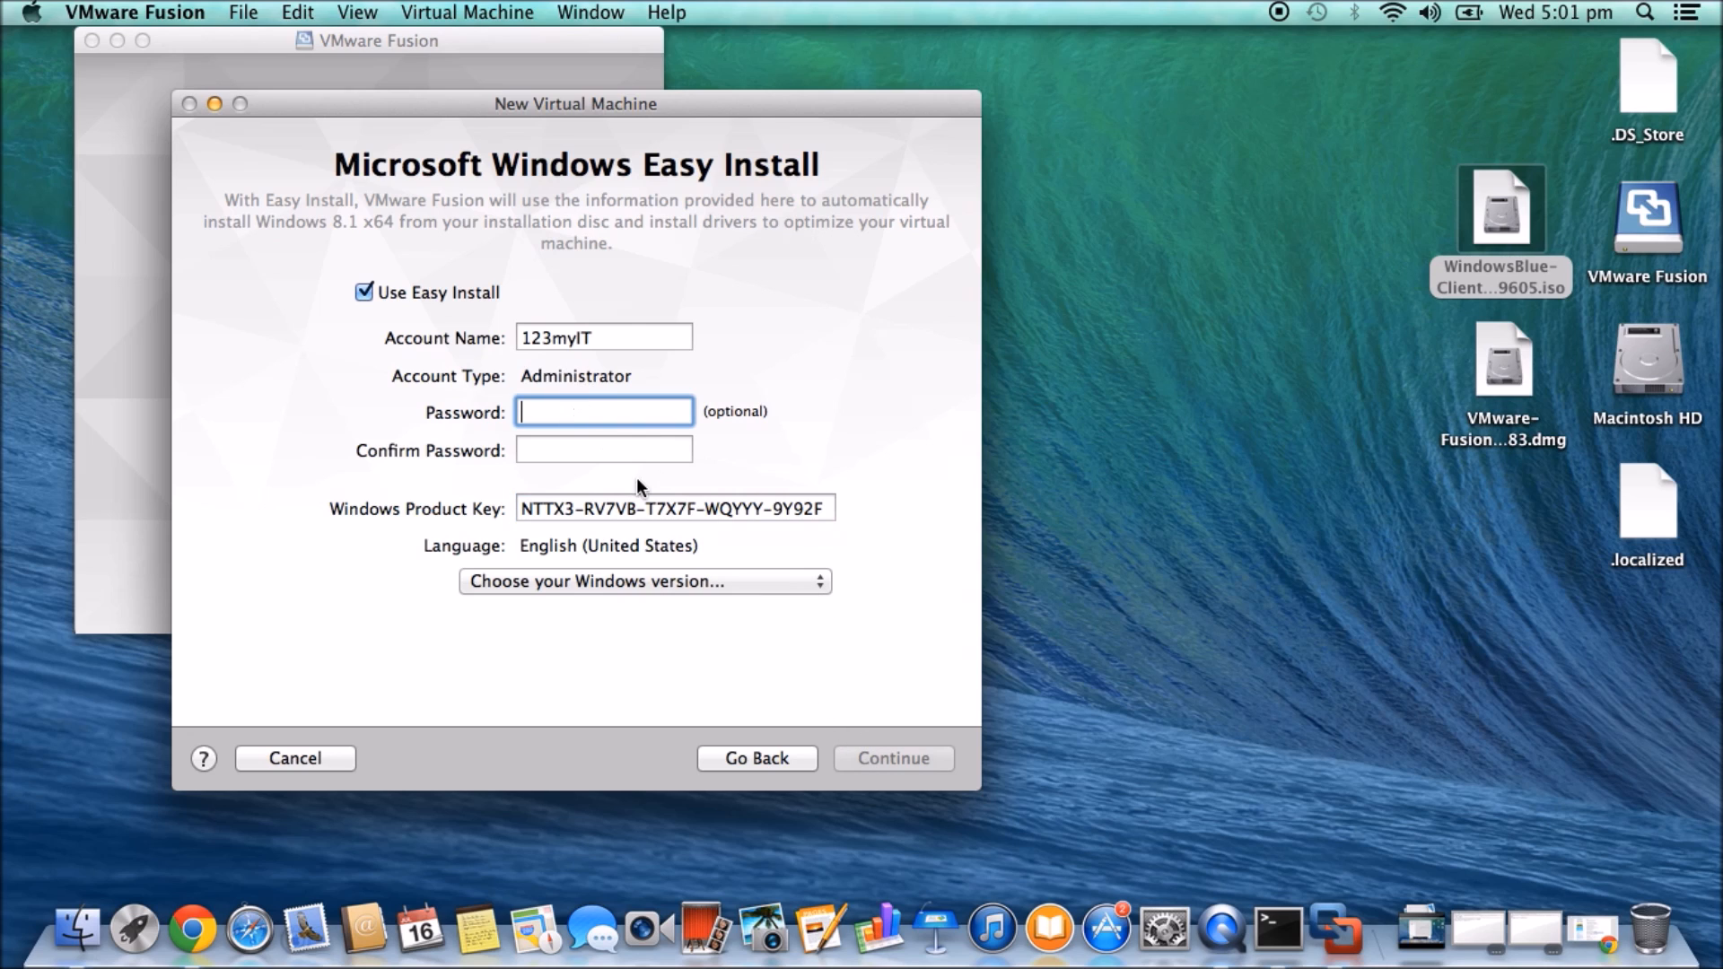
type("123")
left_click(635, 441)
type("123")
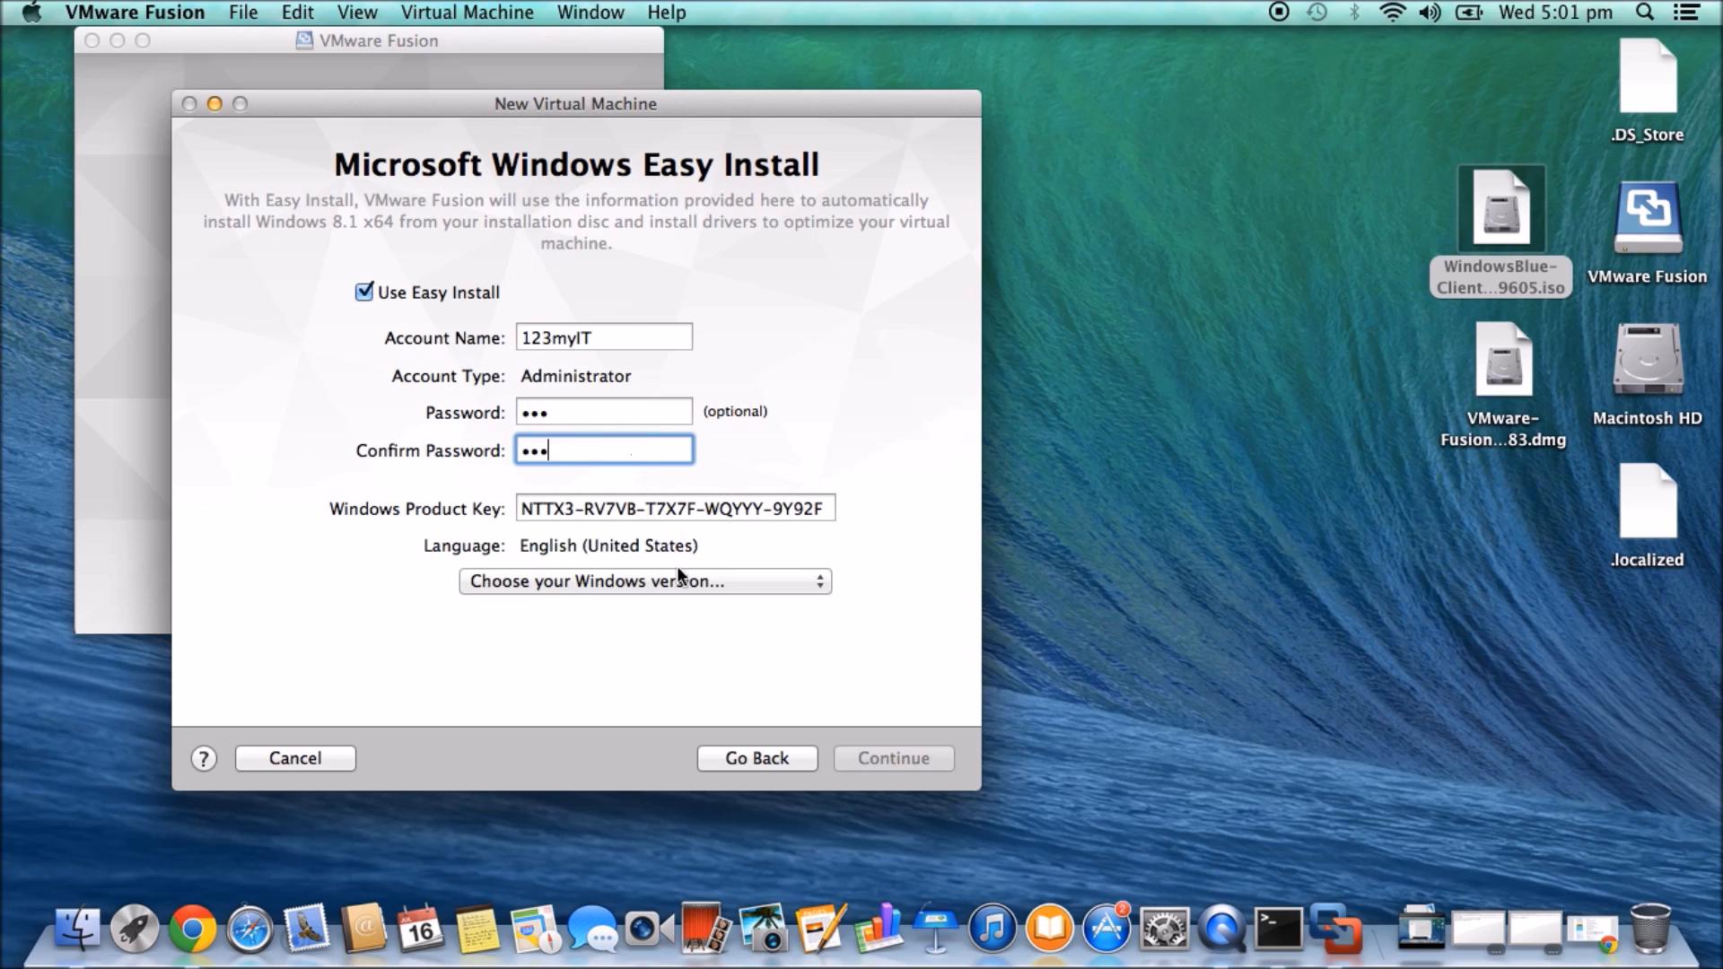
left_click(796, 582)
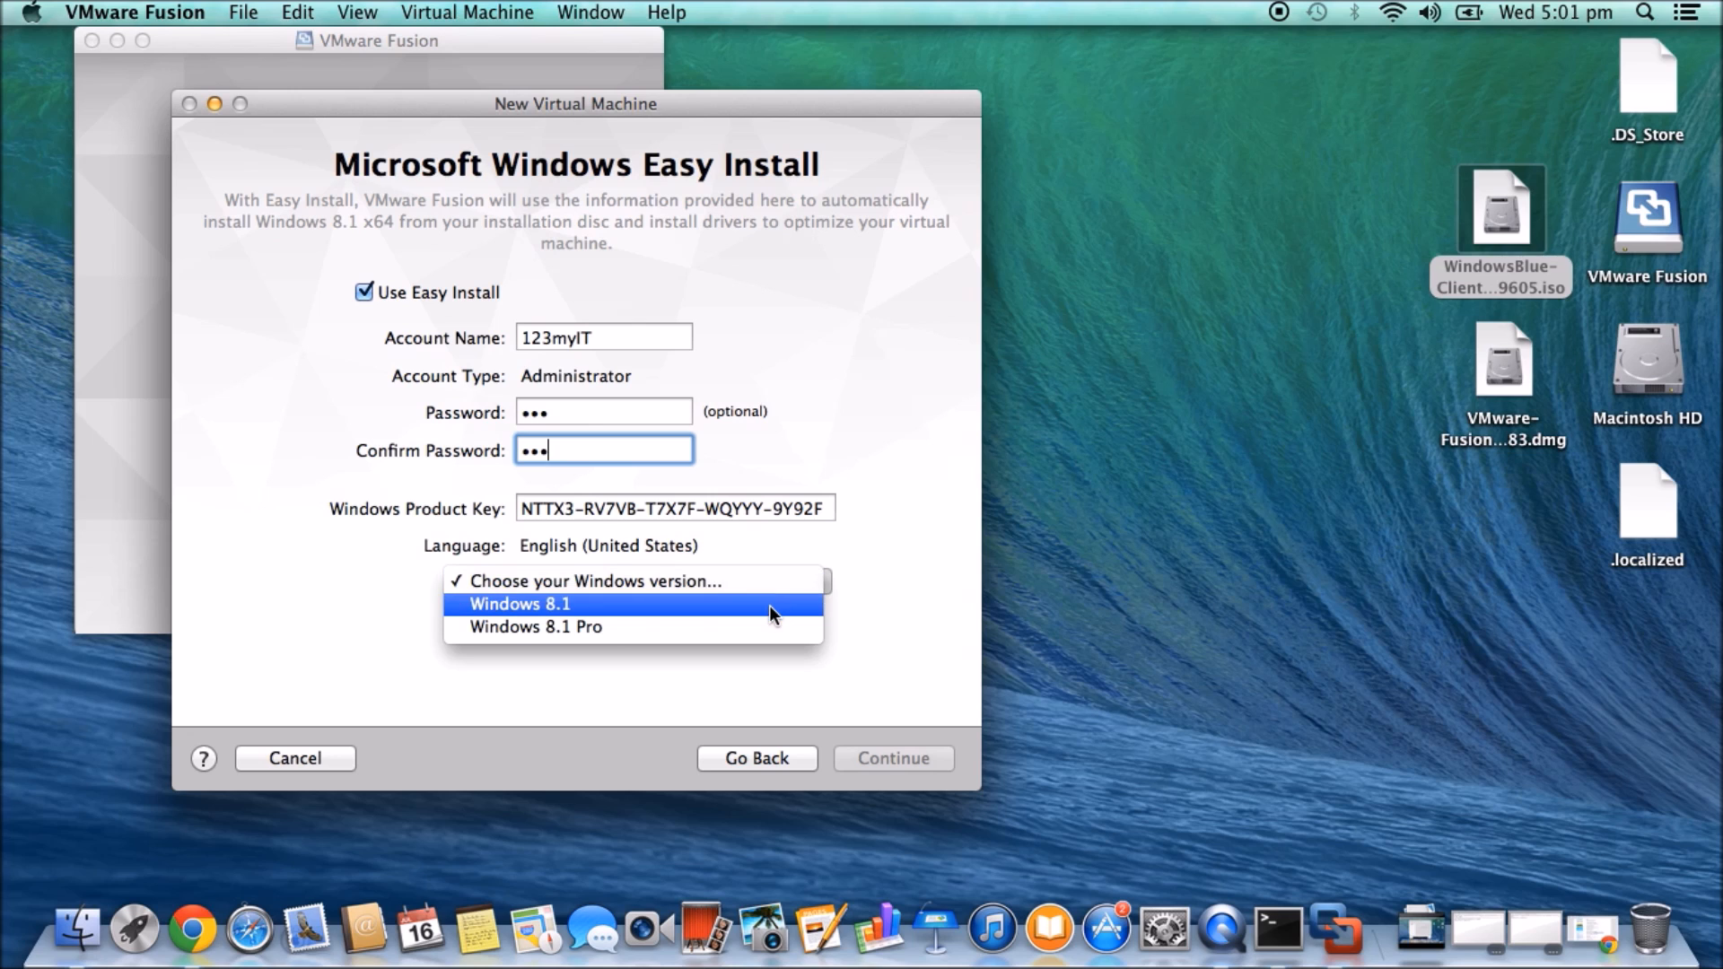
left_click(768, 605)
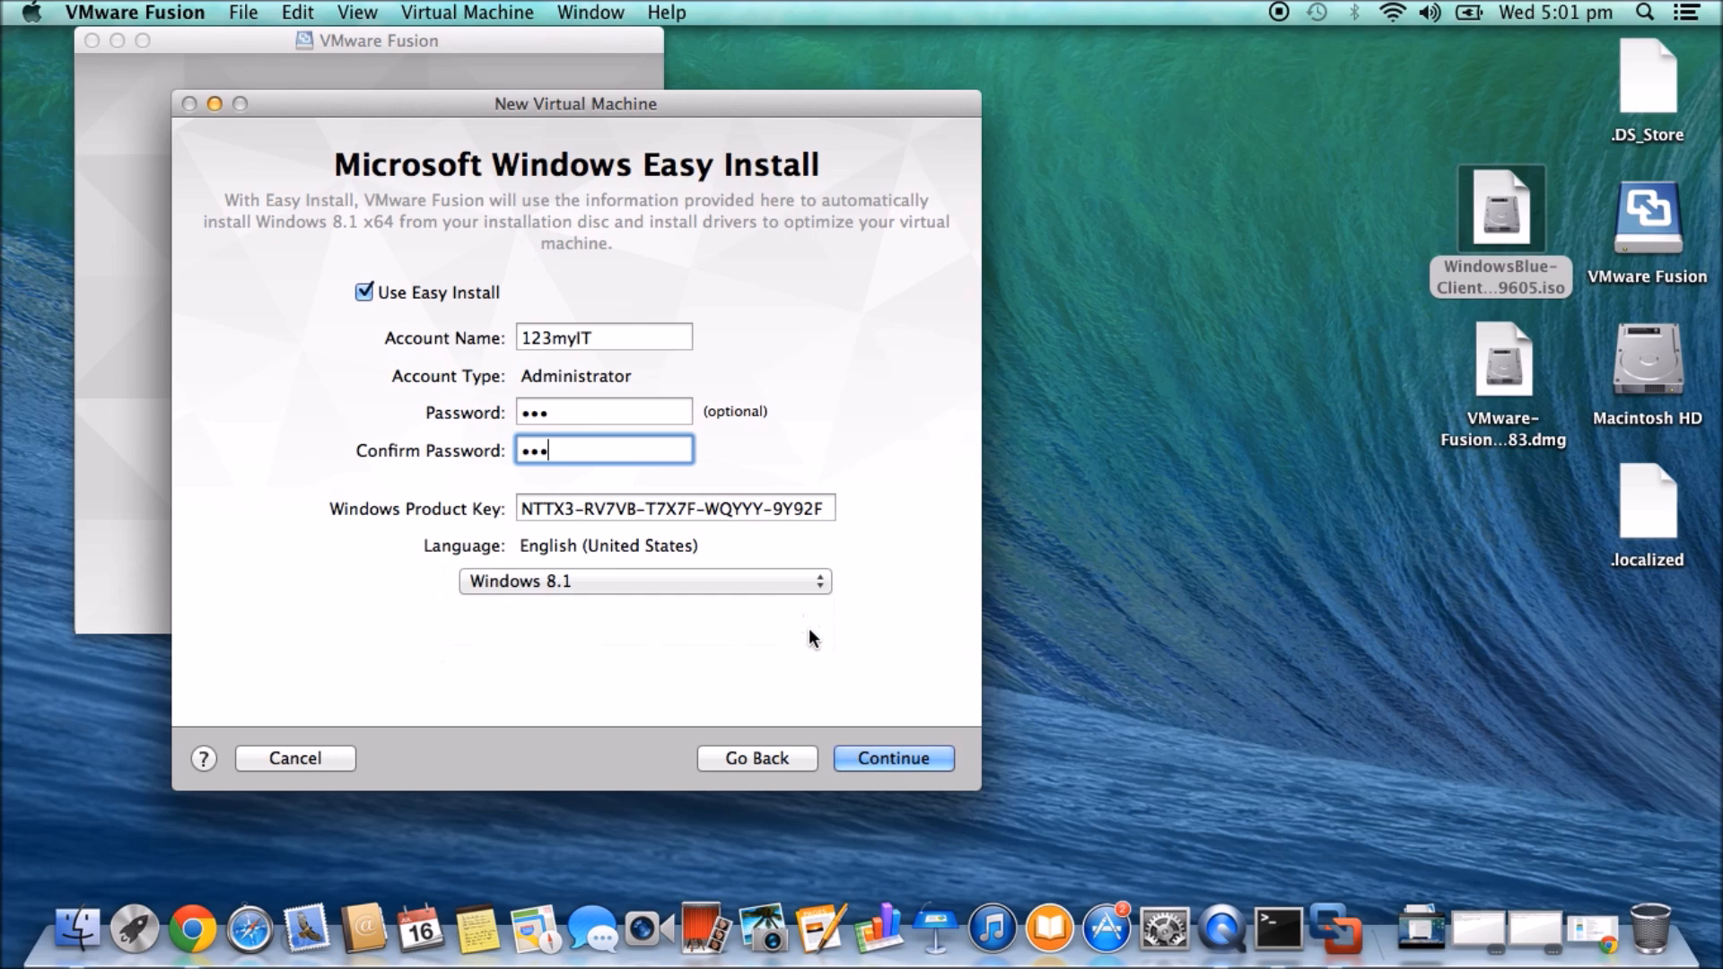
left_click(896, 757)
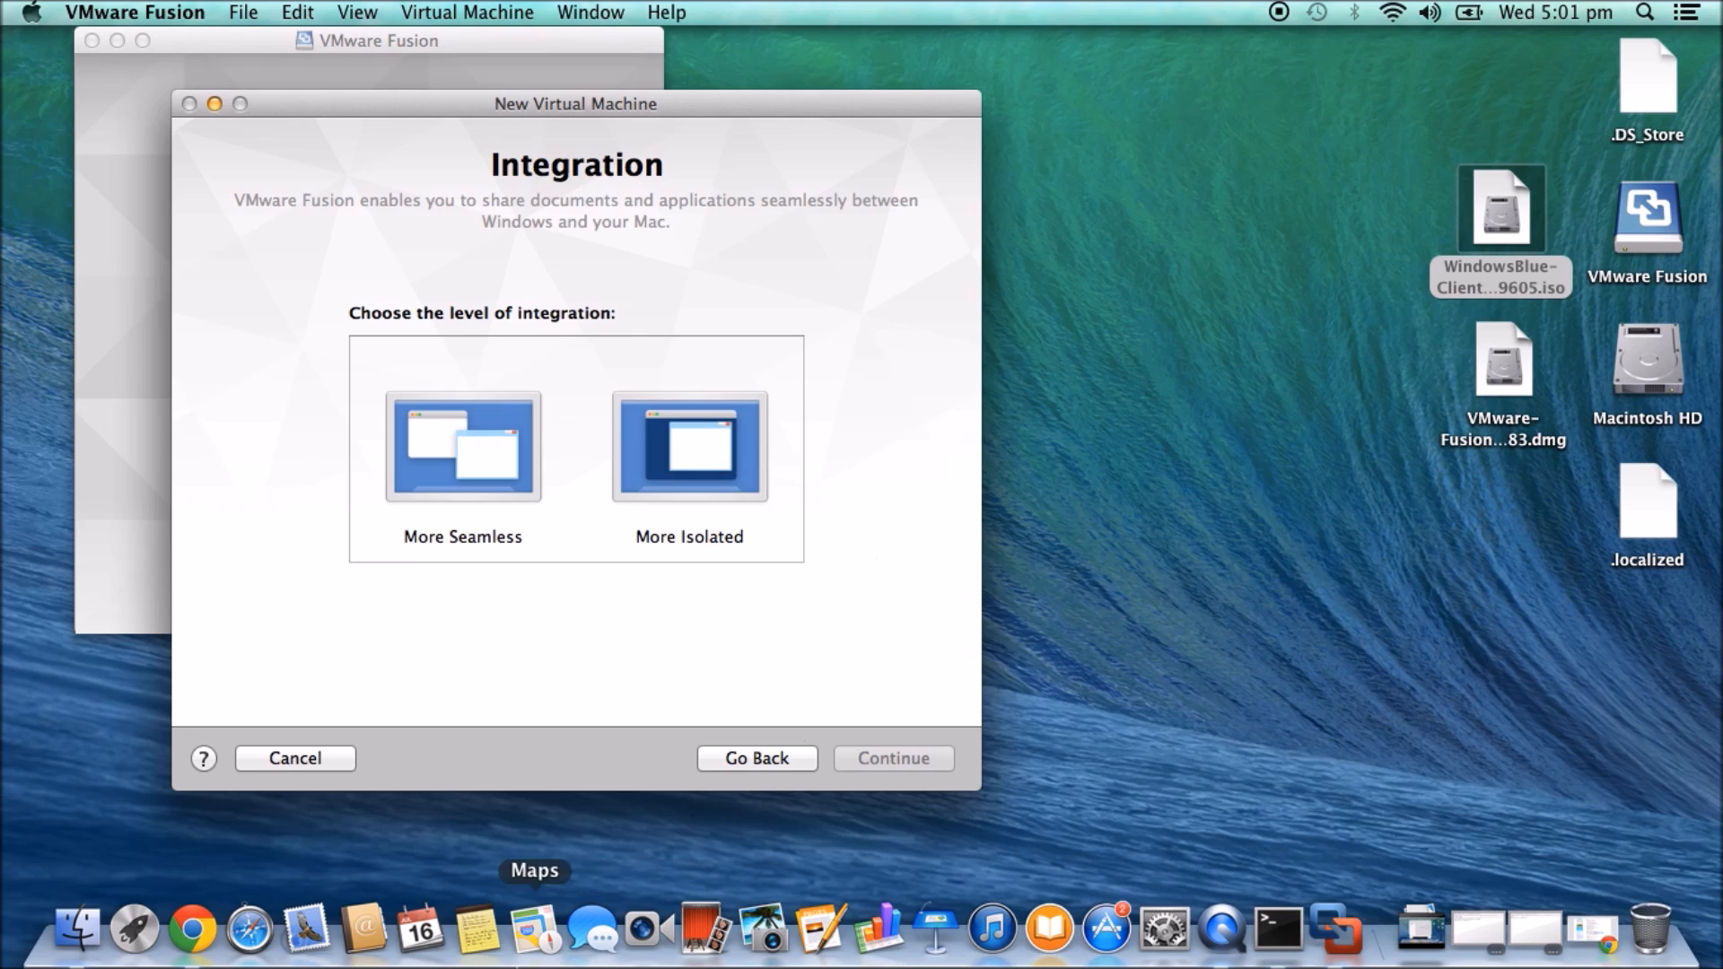
- Choose More Seamless integration and continue to the Finish summary
left_click(486, 444)
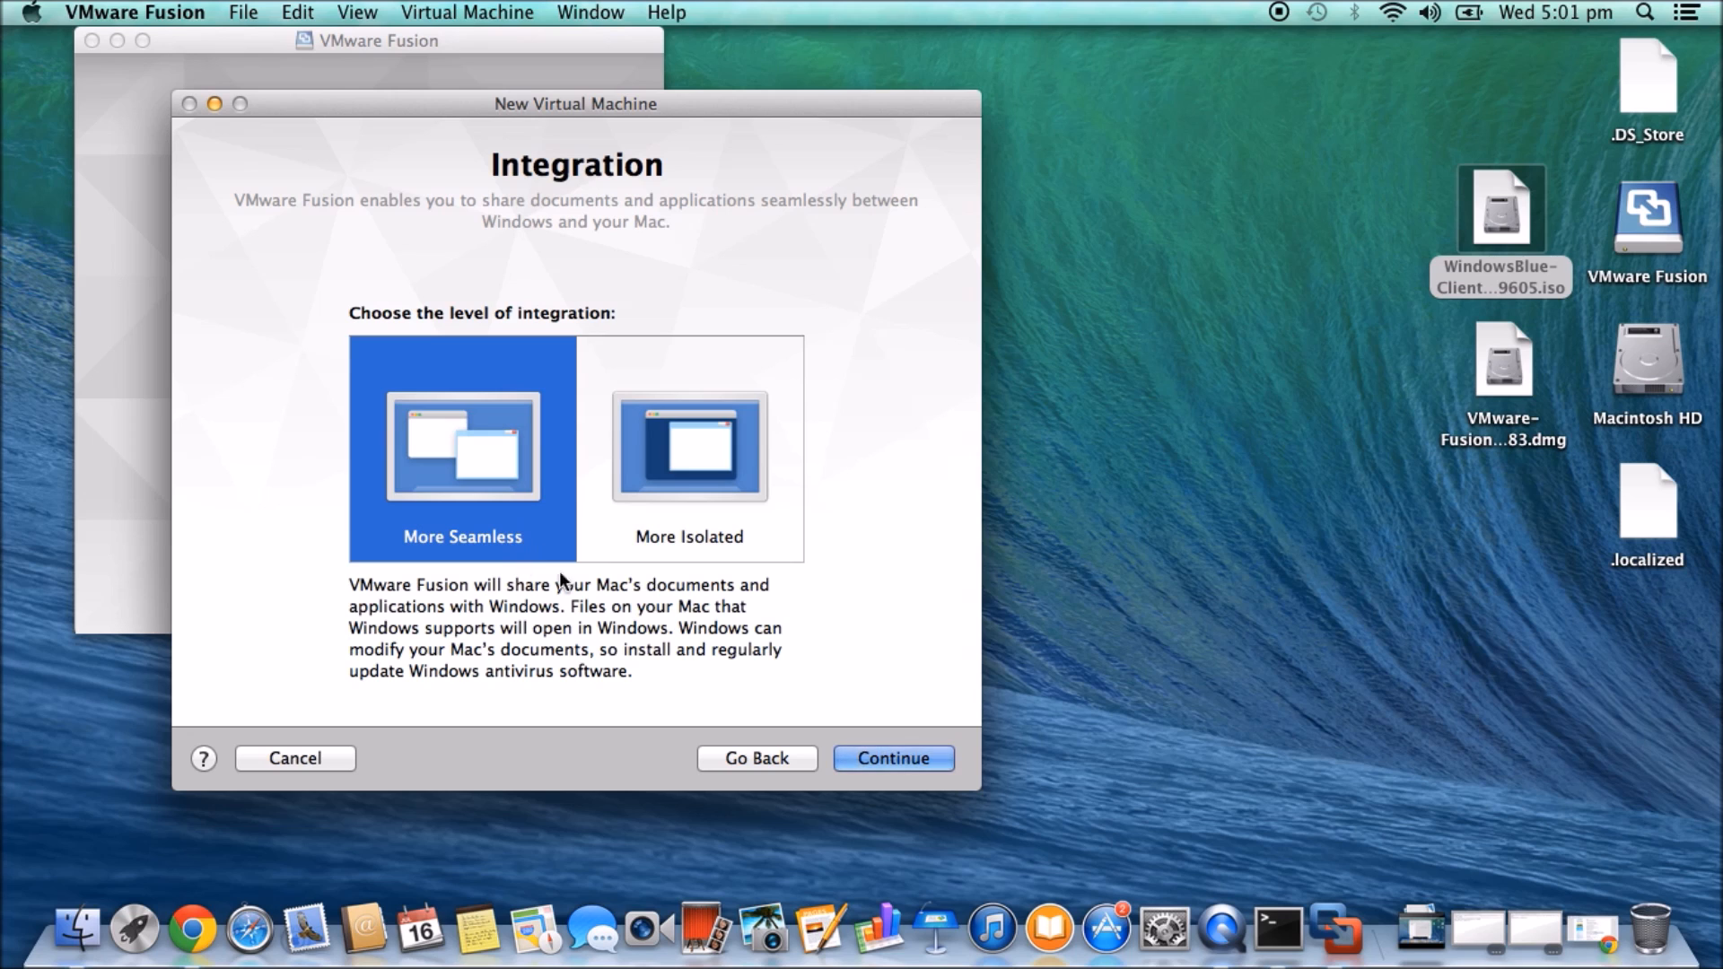
left_click(894, 759)
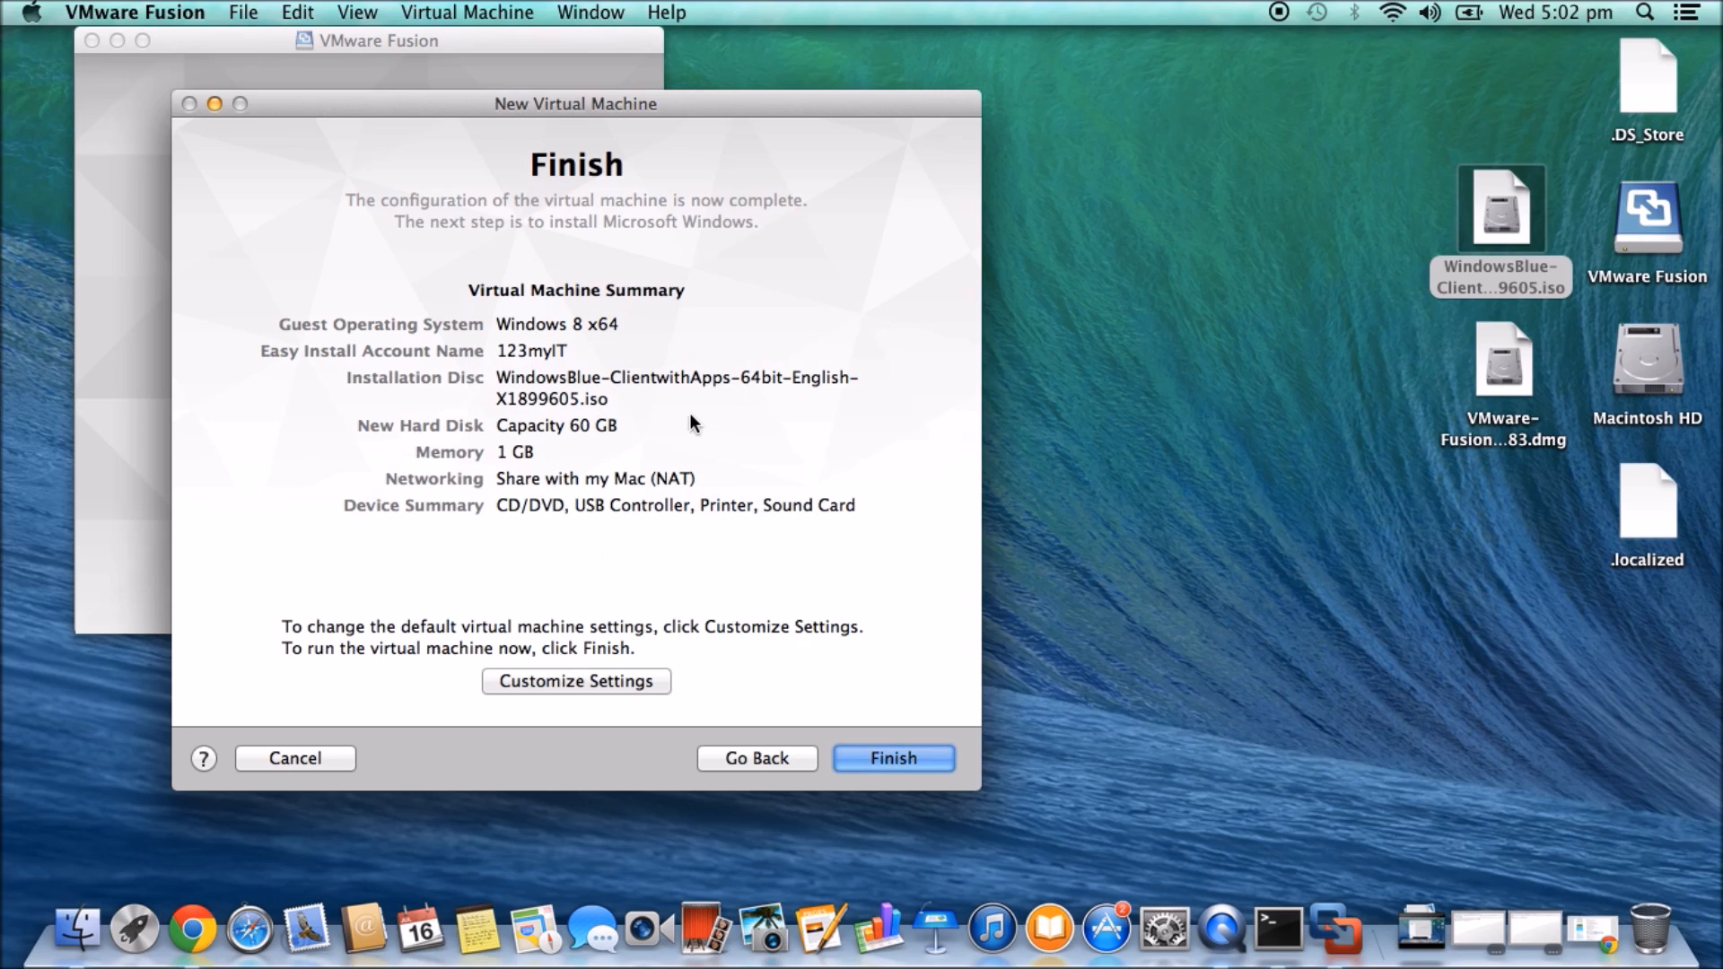
- Finish the assistant and save the virtual machine as 'Windows 8 x64'
left_click(902, 761)
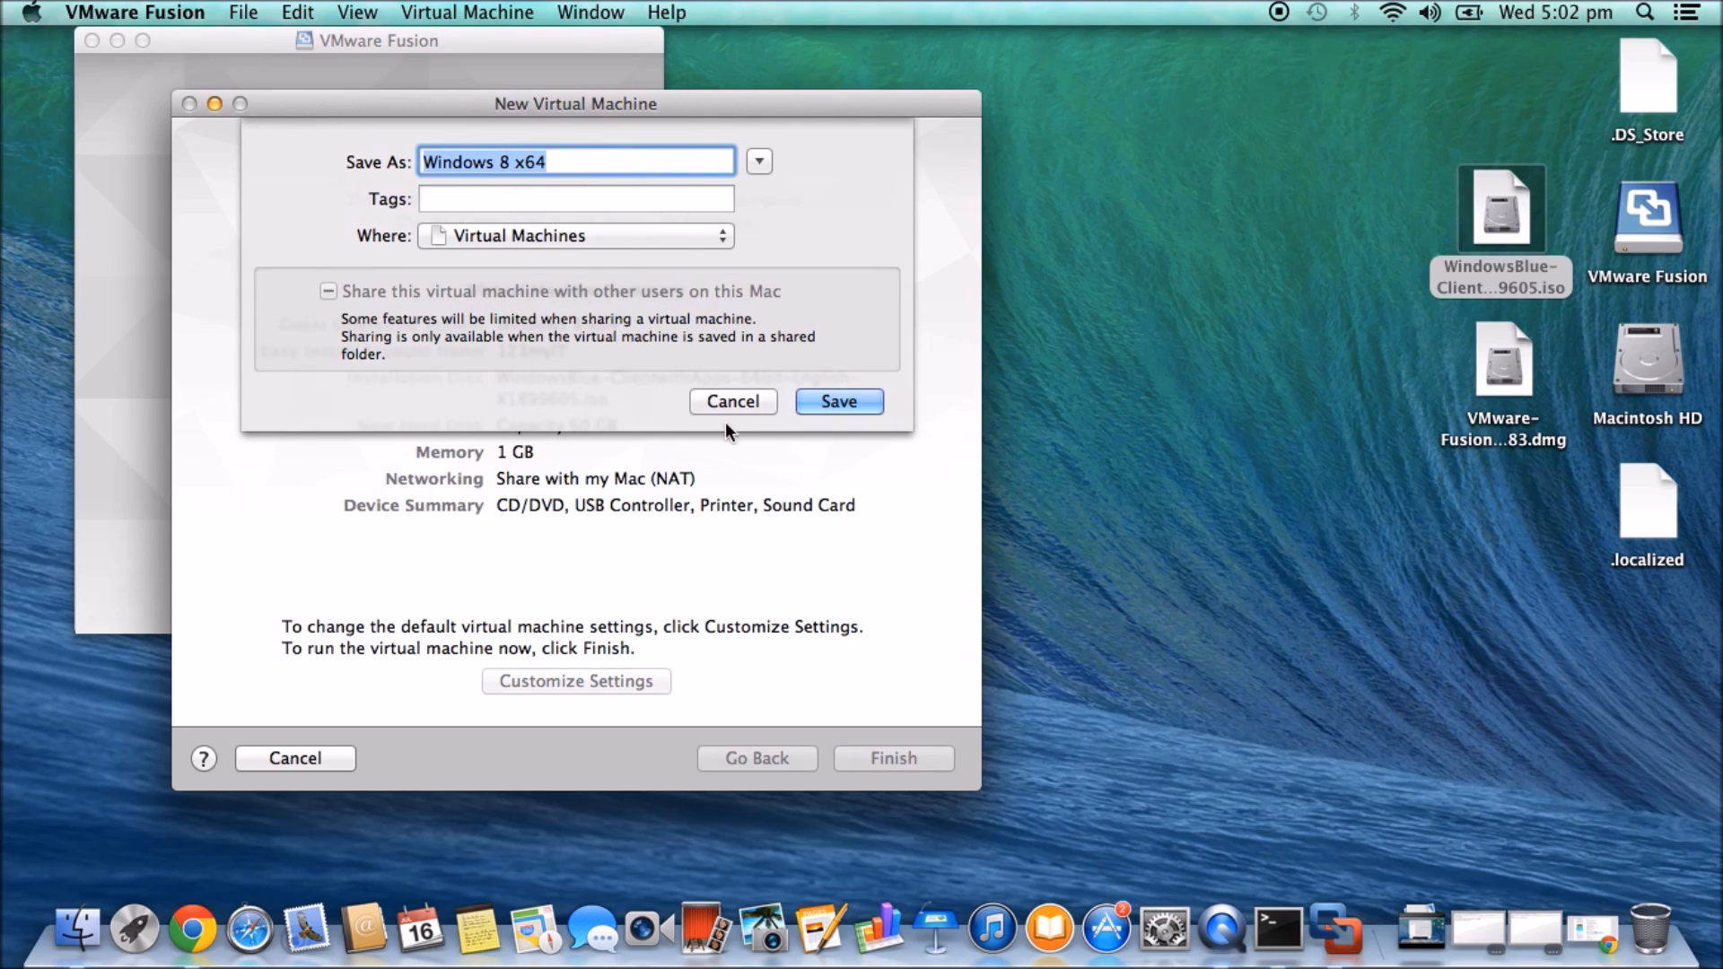
left_click(840, 400)
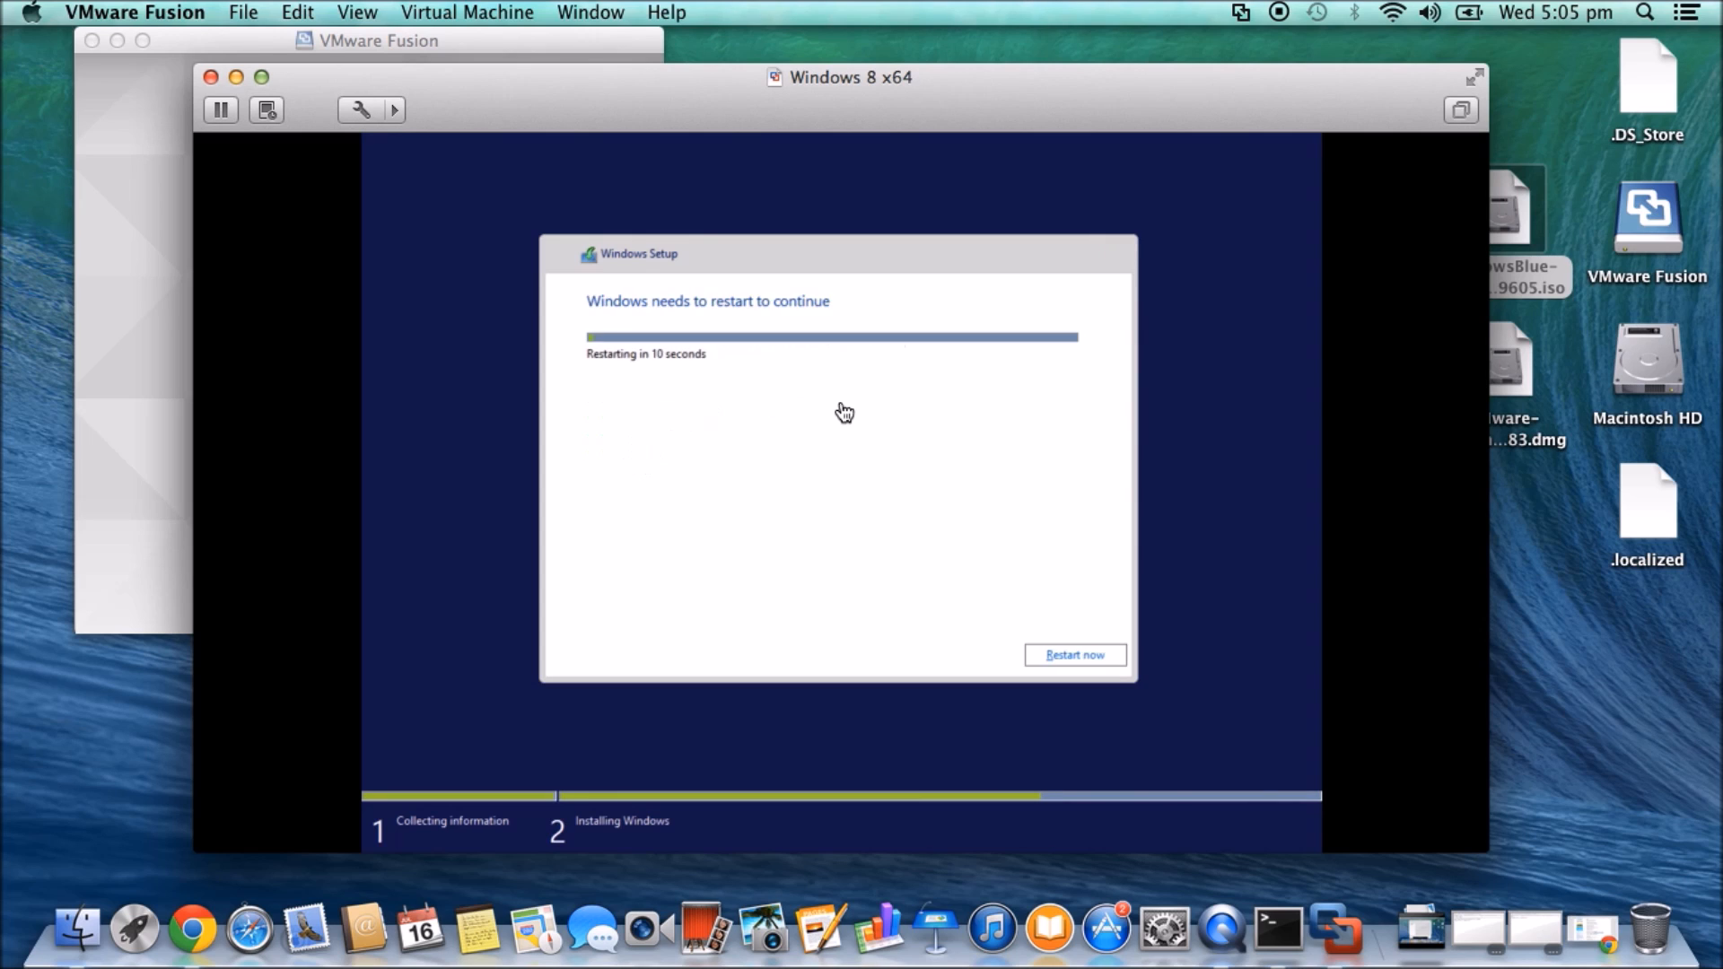
- Click into the VM during Setup's restart so Windows finishes booting to the lock screen
left_click(1077, 656)
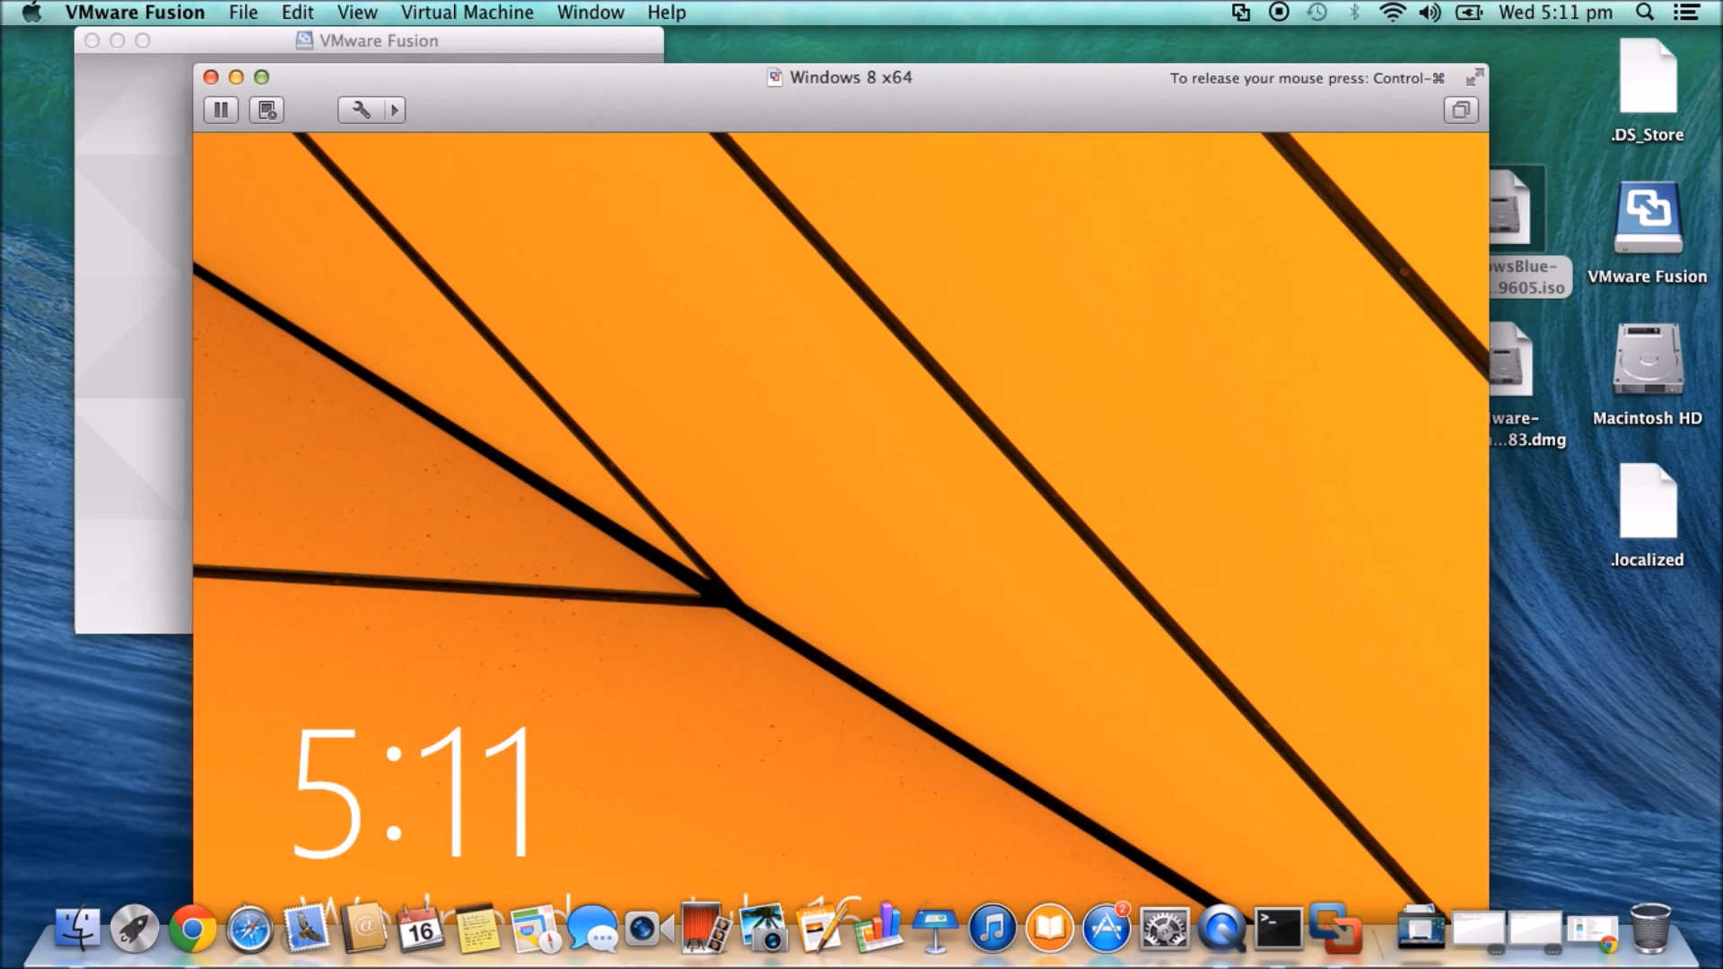
- Move the VM window higher and keep VMware Fusion pinned in the Dock
left_click_drag(1099, 95, 1090, 49)
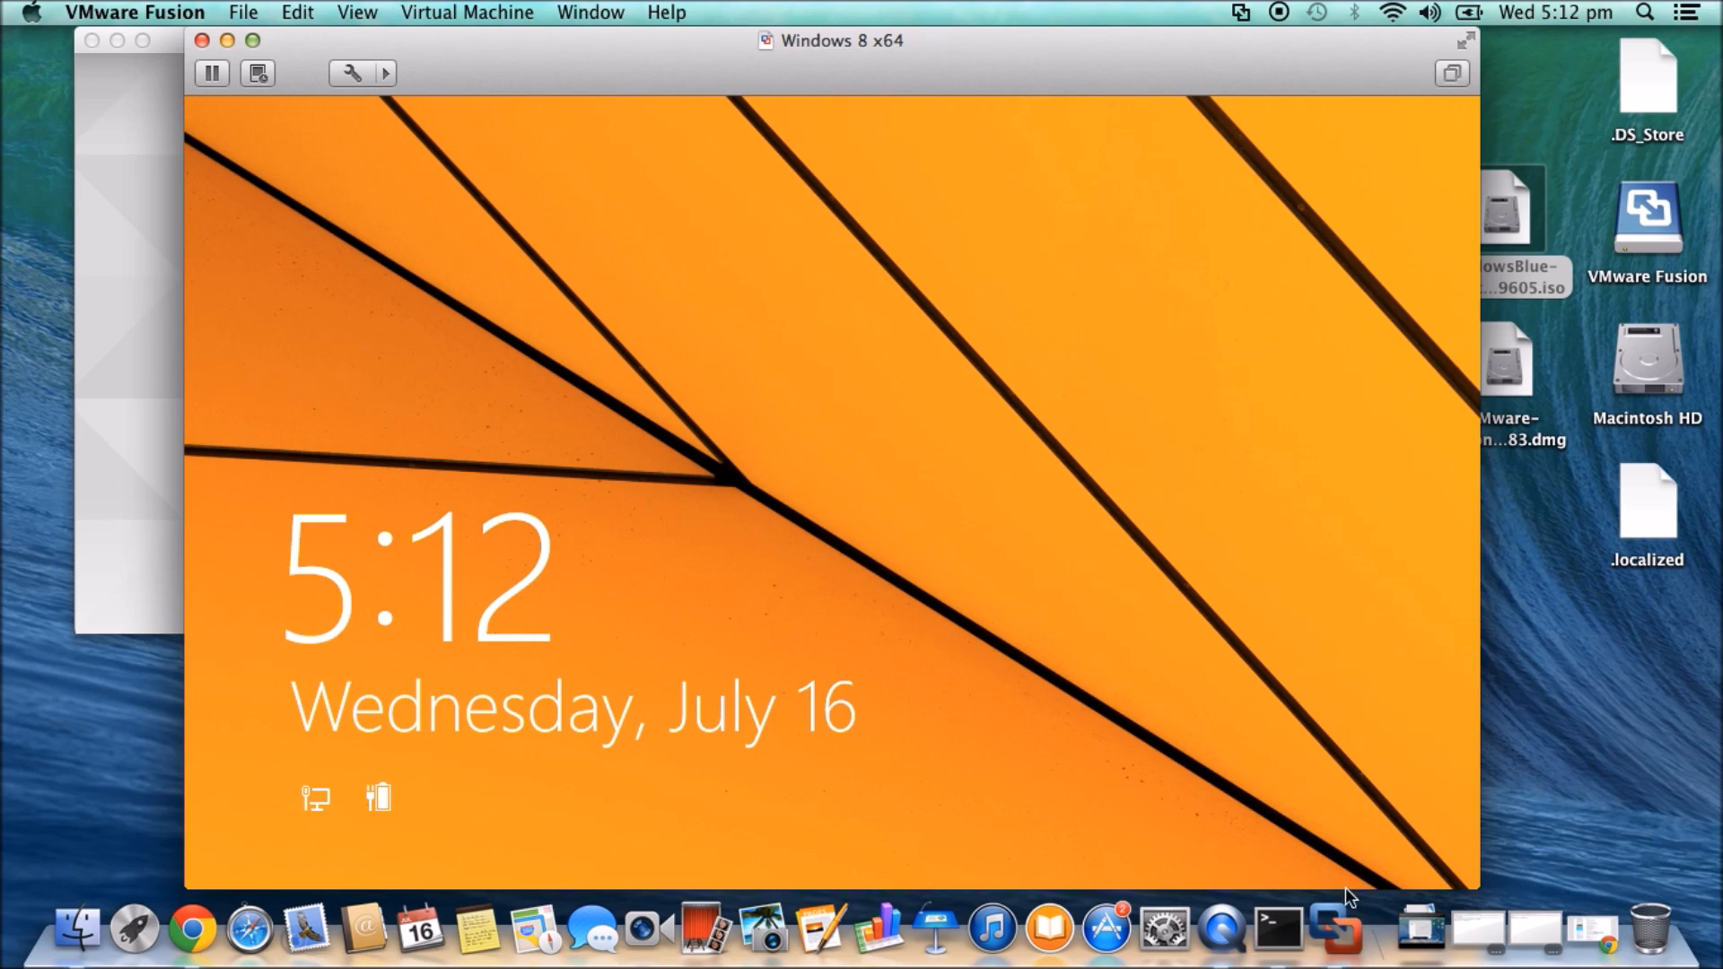
right_click(1342, 932)
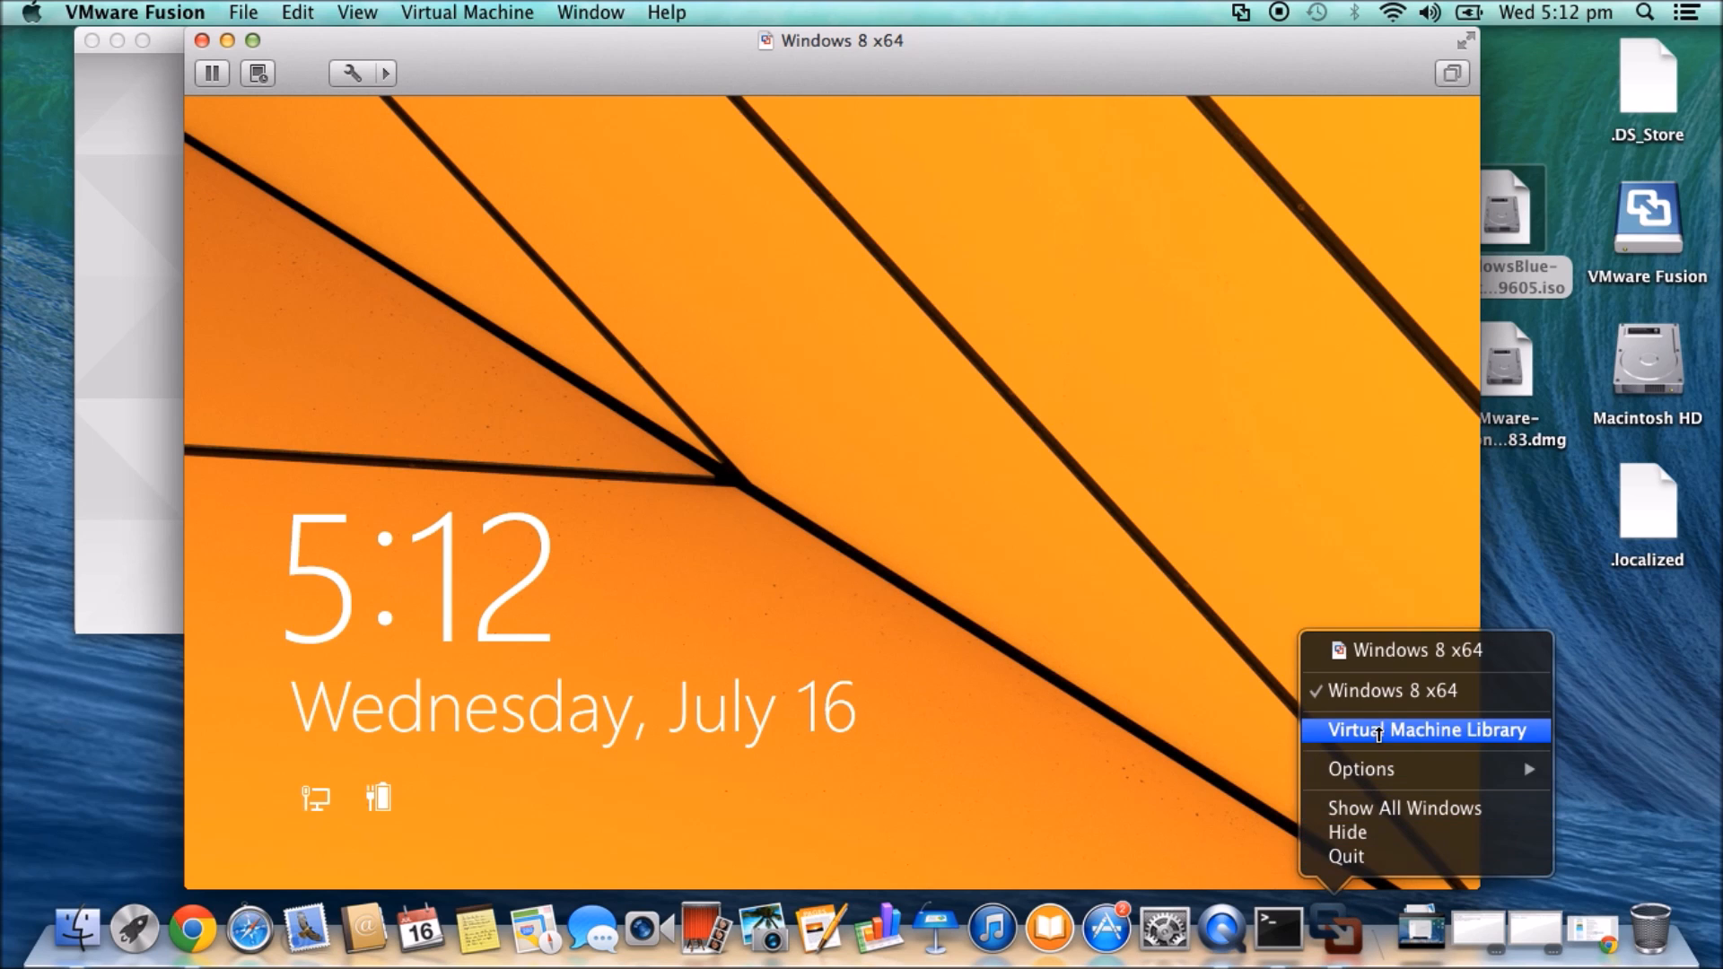
mouse_move(1347, 769)
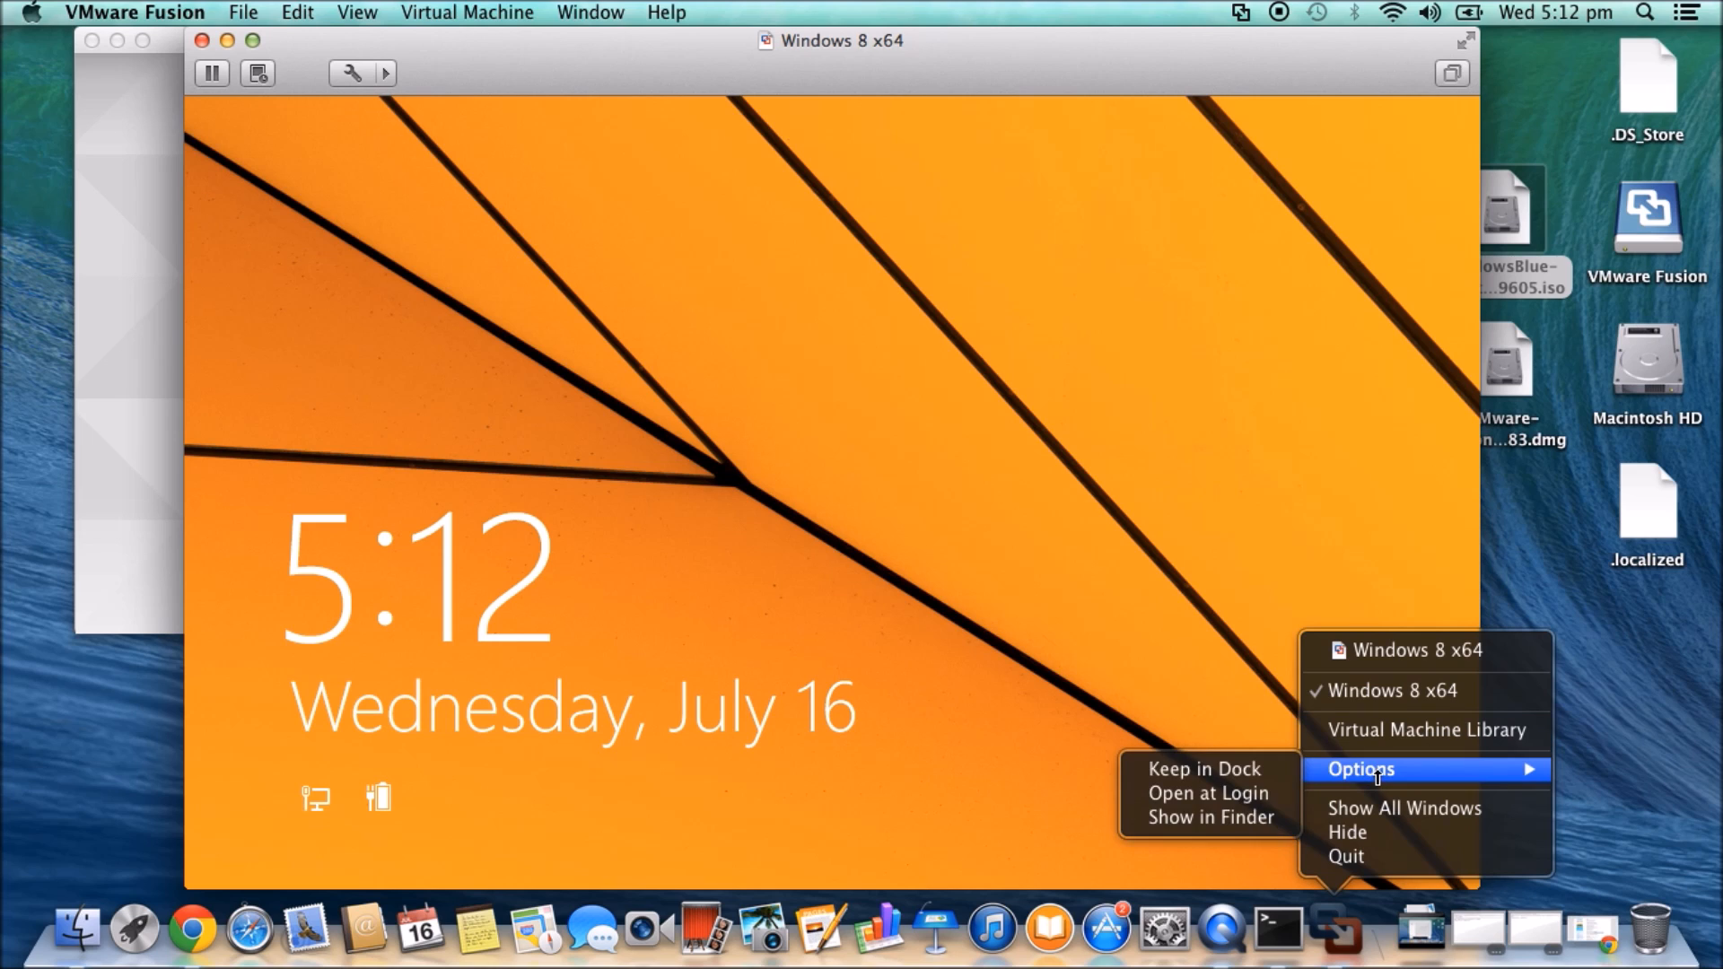
left_click(1279, 774)
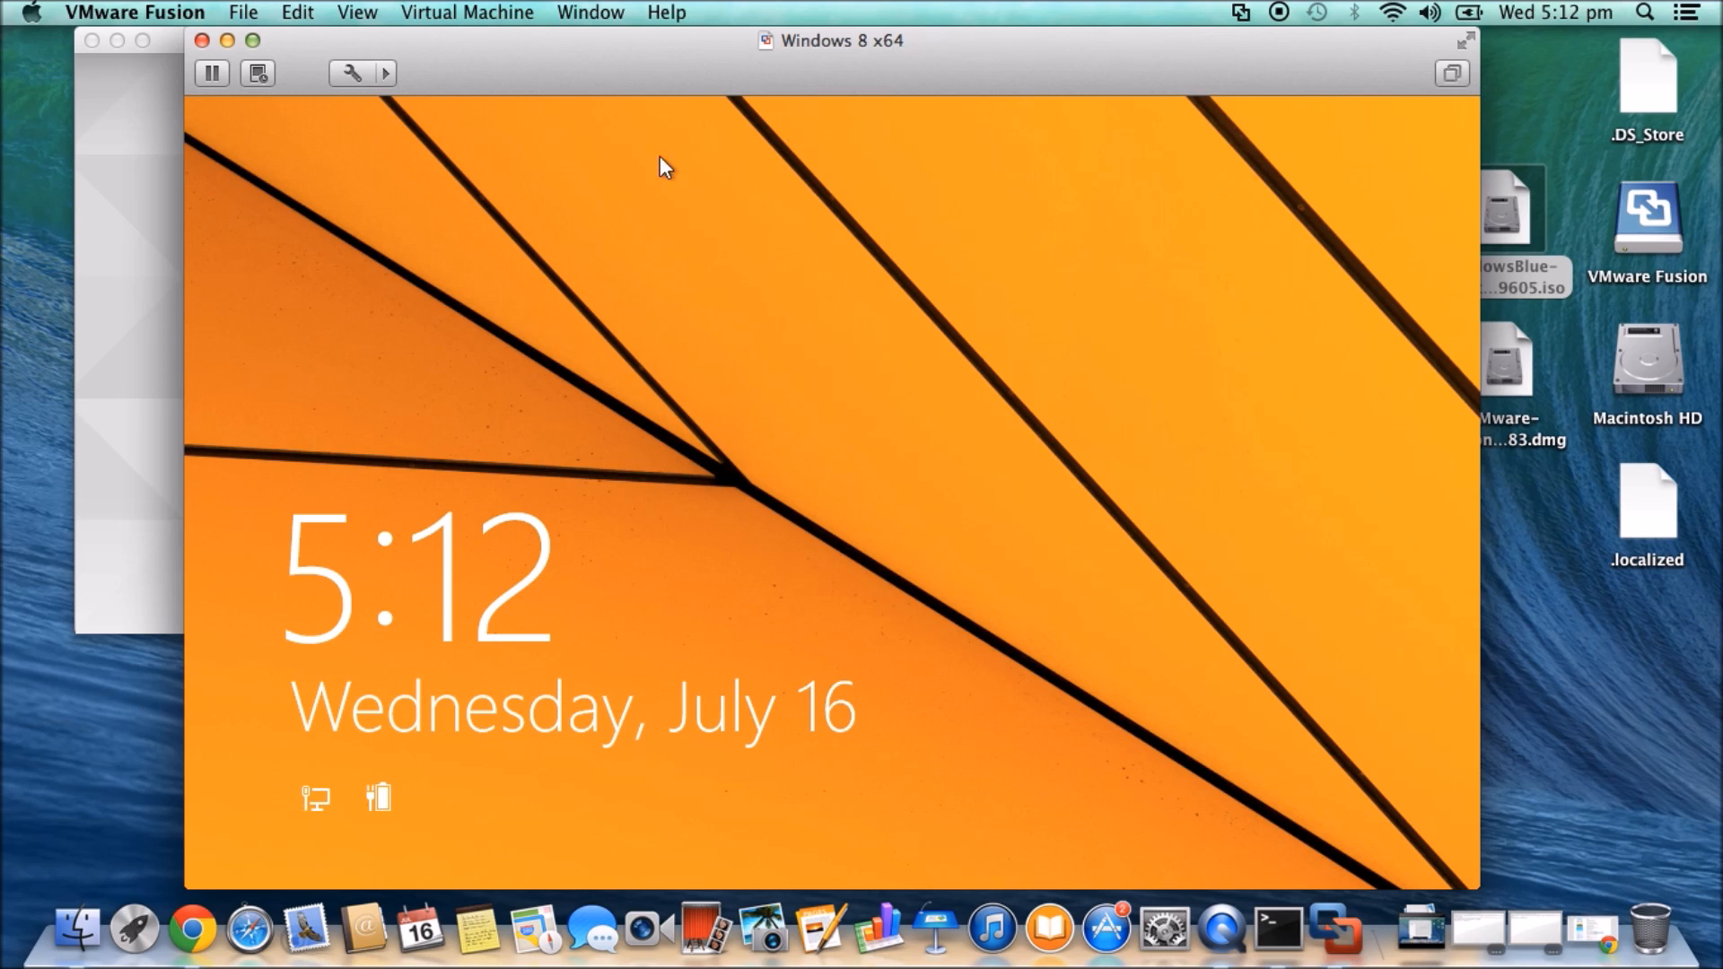
- Dismiss the lock screen and sign in to Windows with the account password
left_click(605, 261)
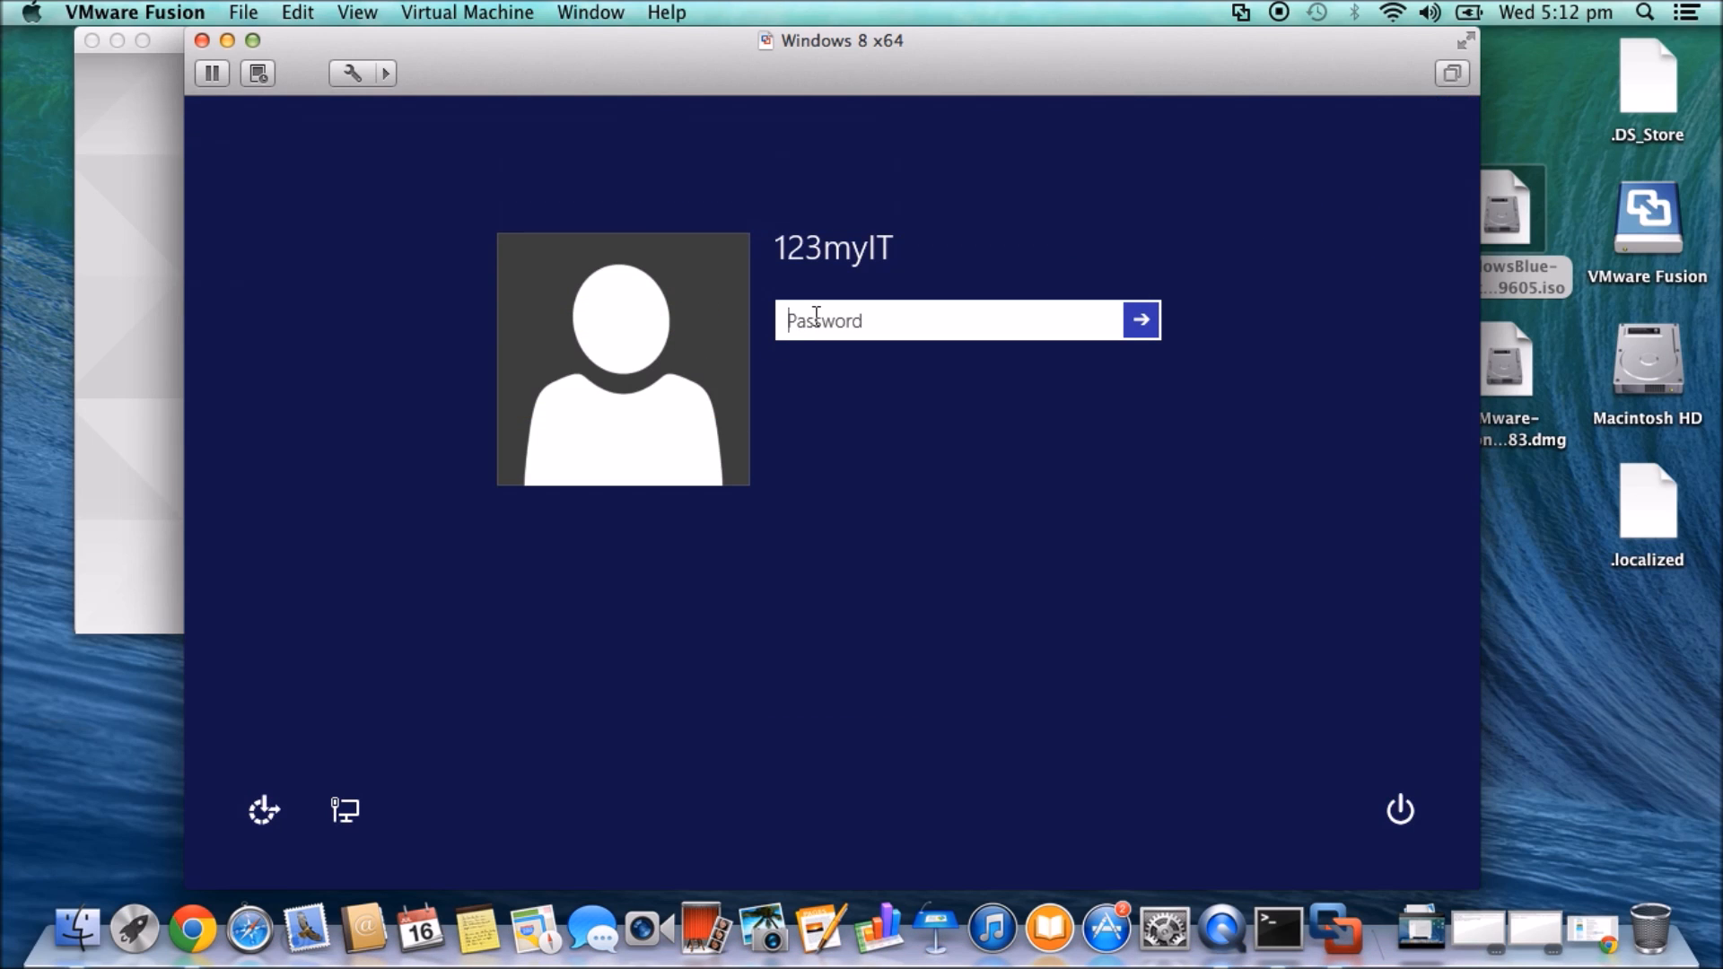
type("•••")
key("Return")
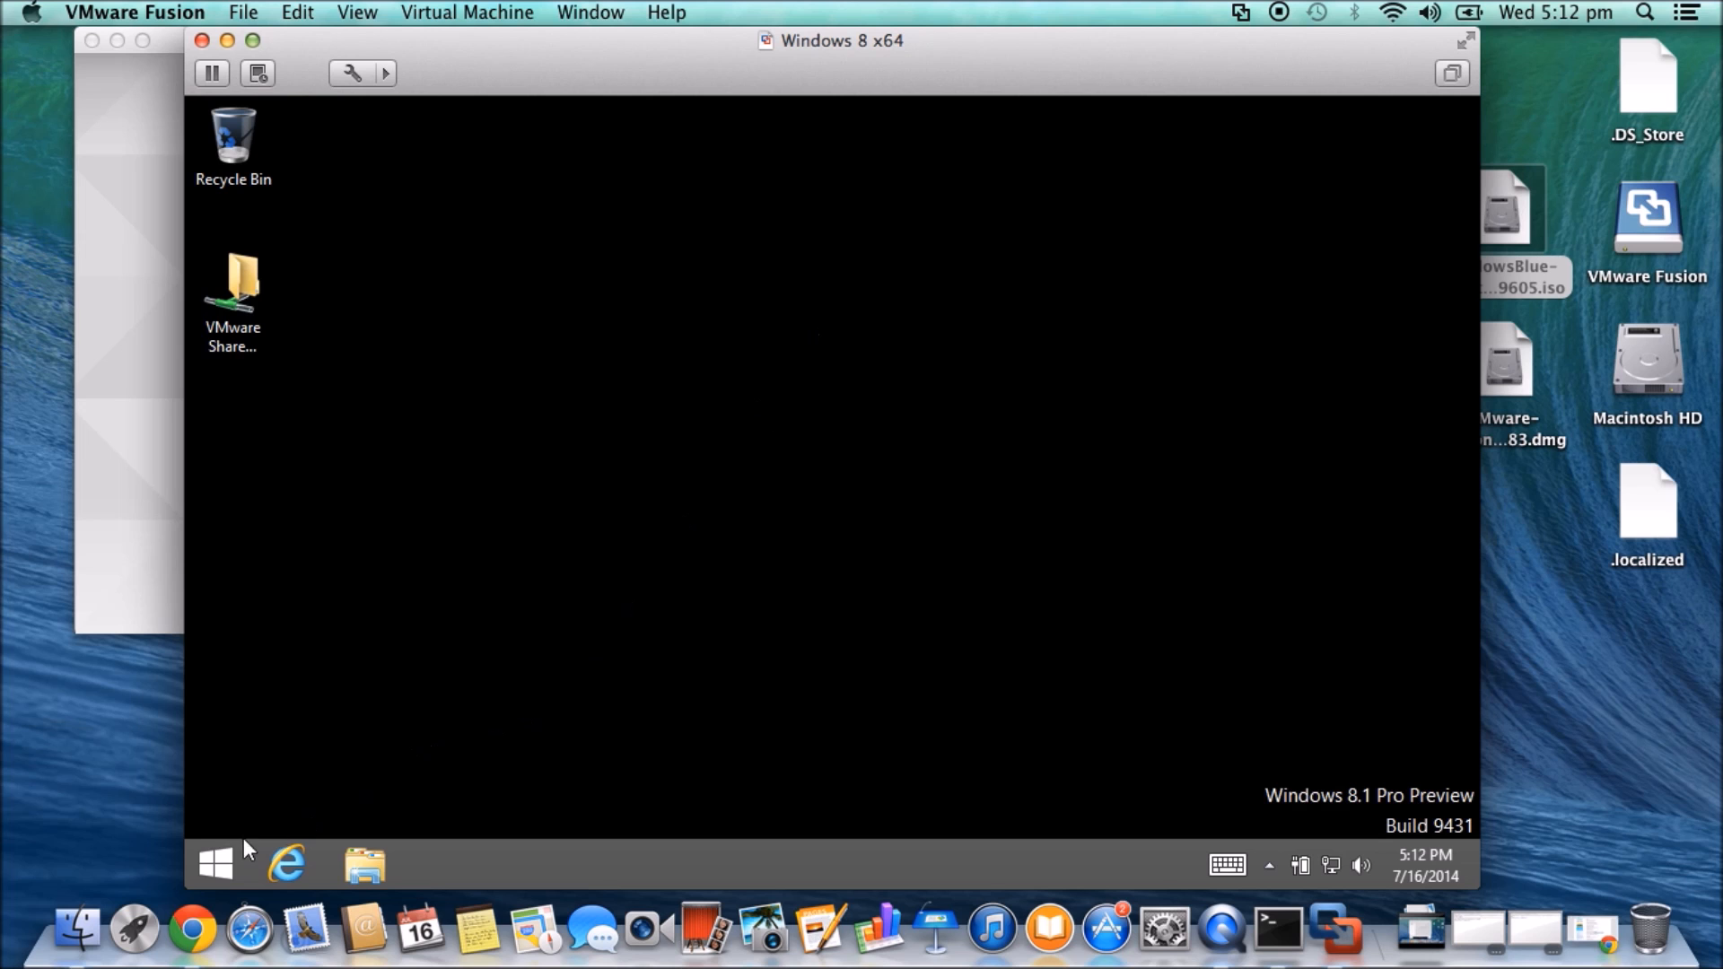
- Show the Windows Start screen, shift the VM window left, and switch the VM to full screen
left_click(216, 852)
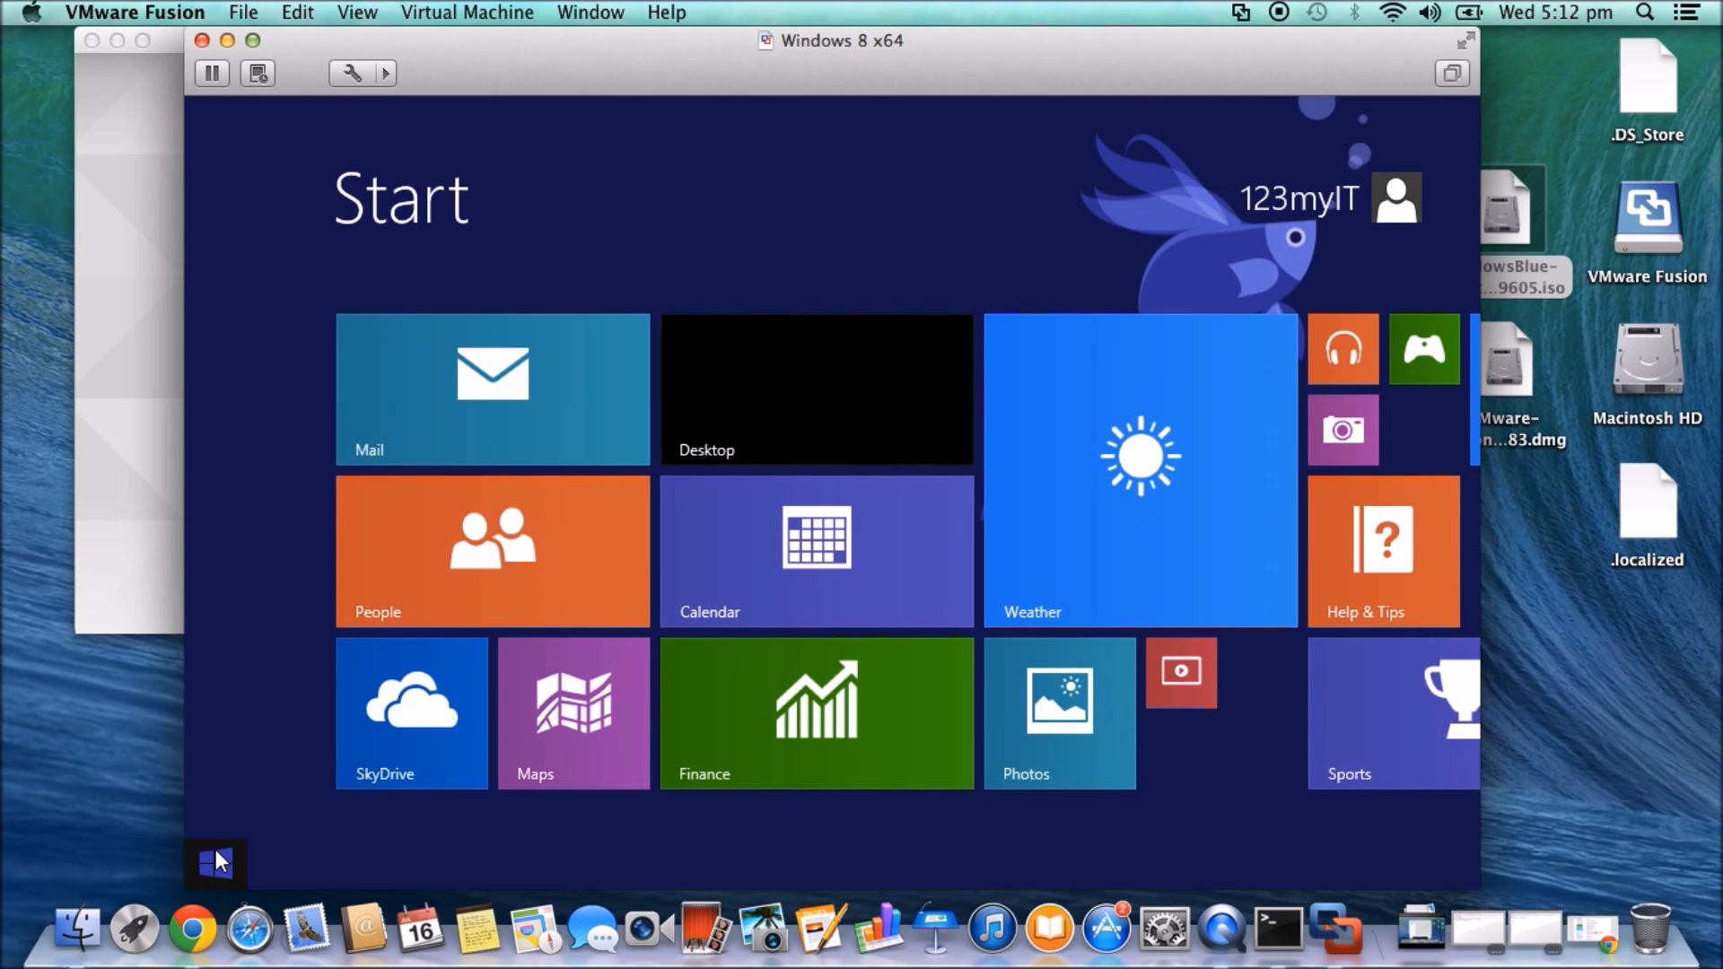
left_click_drag(714, 67, 681, 30)
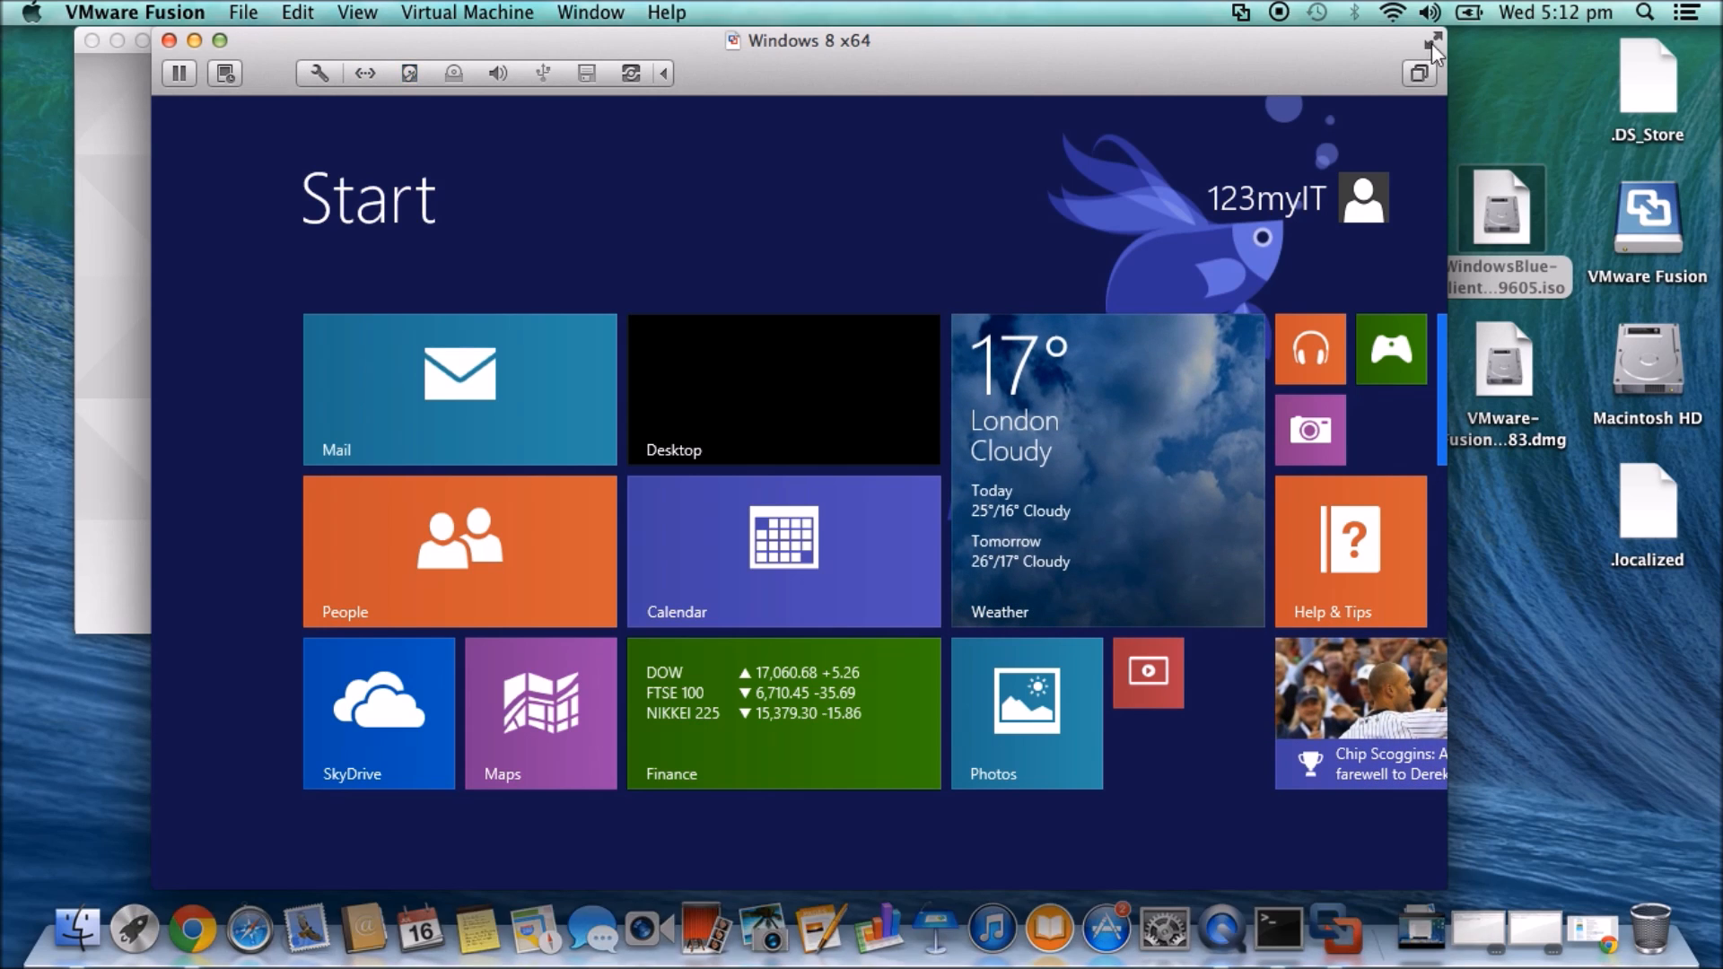
left_click(1431, 43)
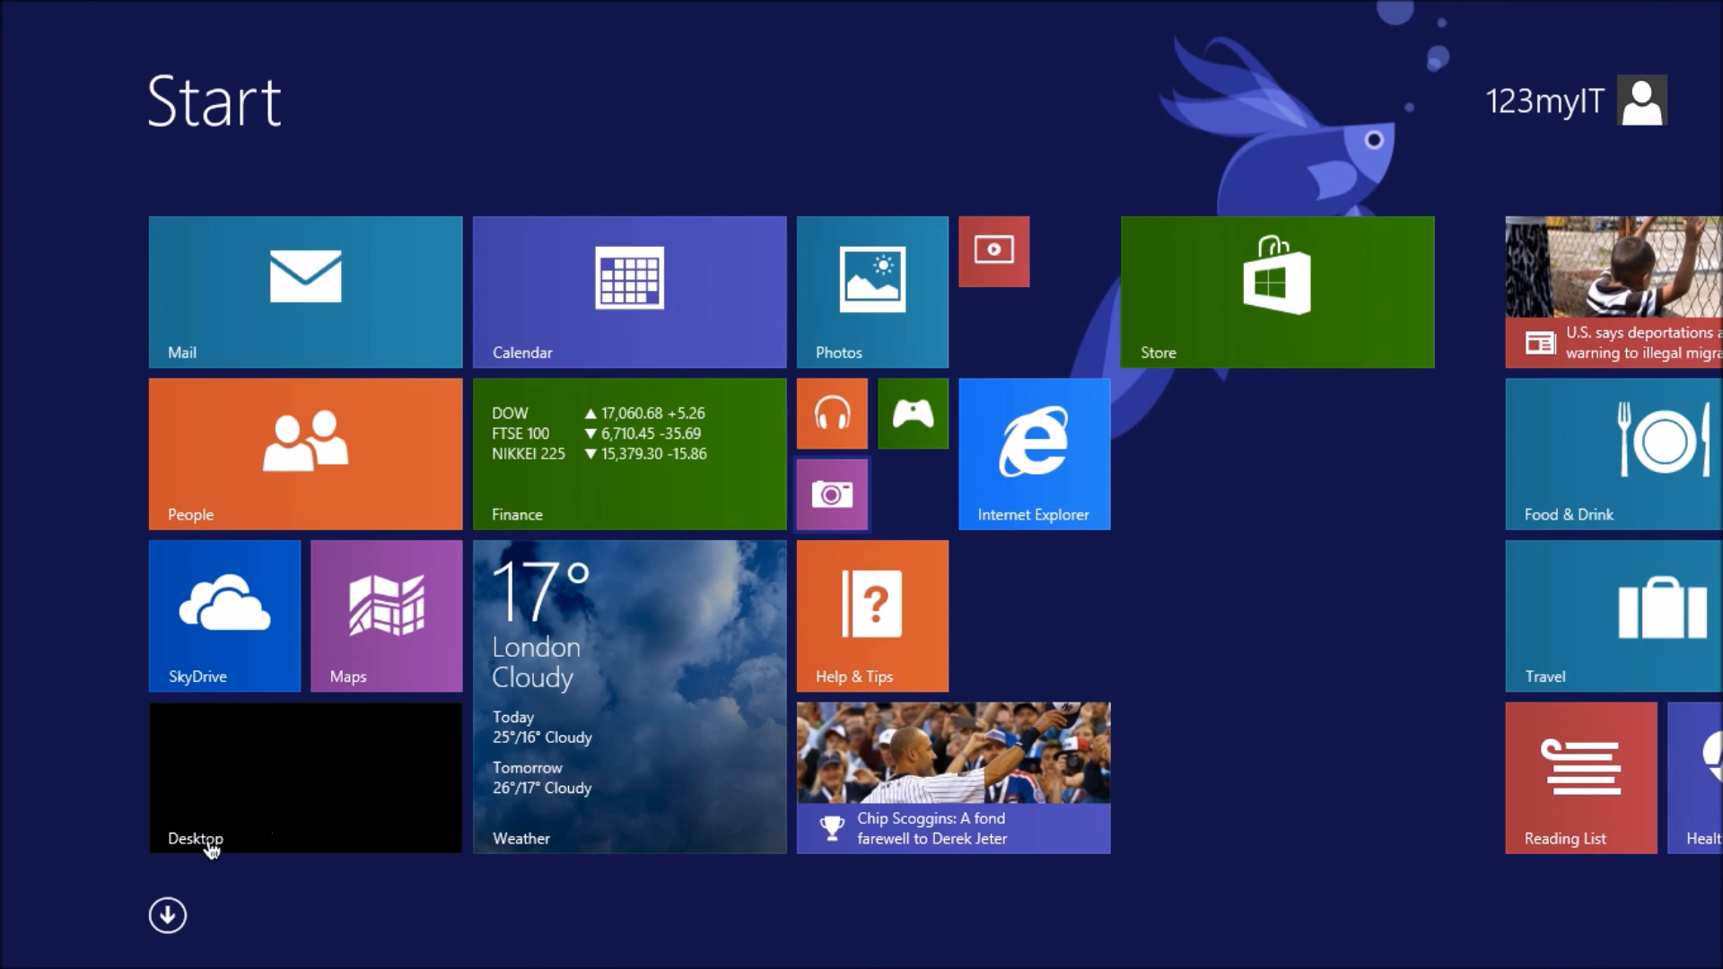
- Go to the desktop, accept the VMware Tools log-off, and sign back in with the password
left_click(288, 821)
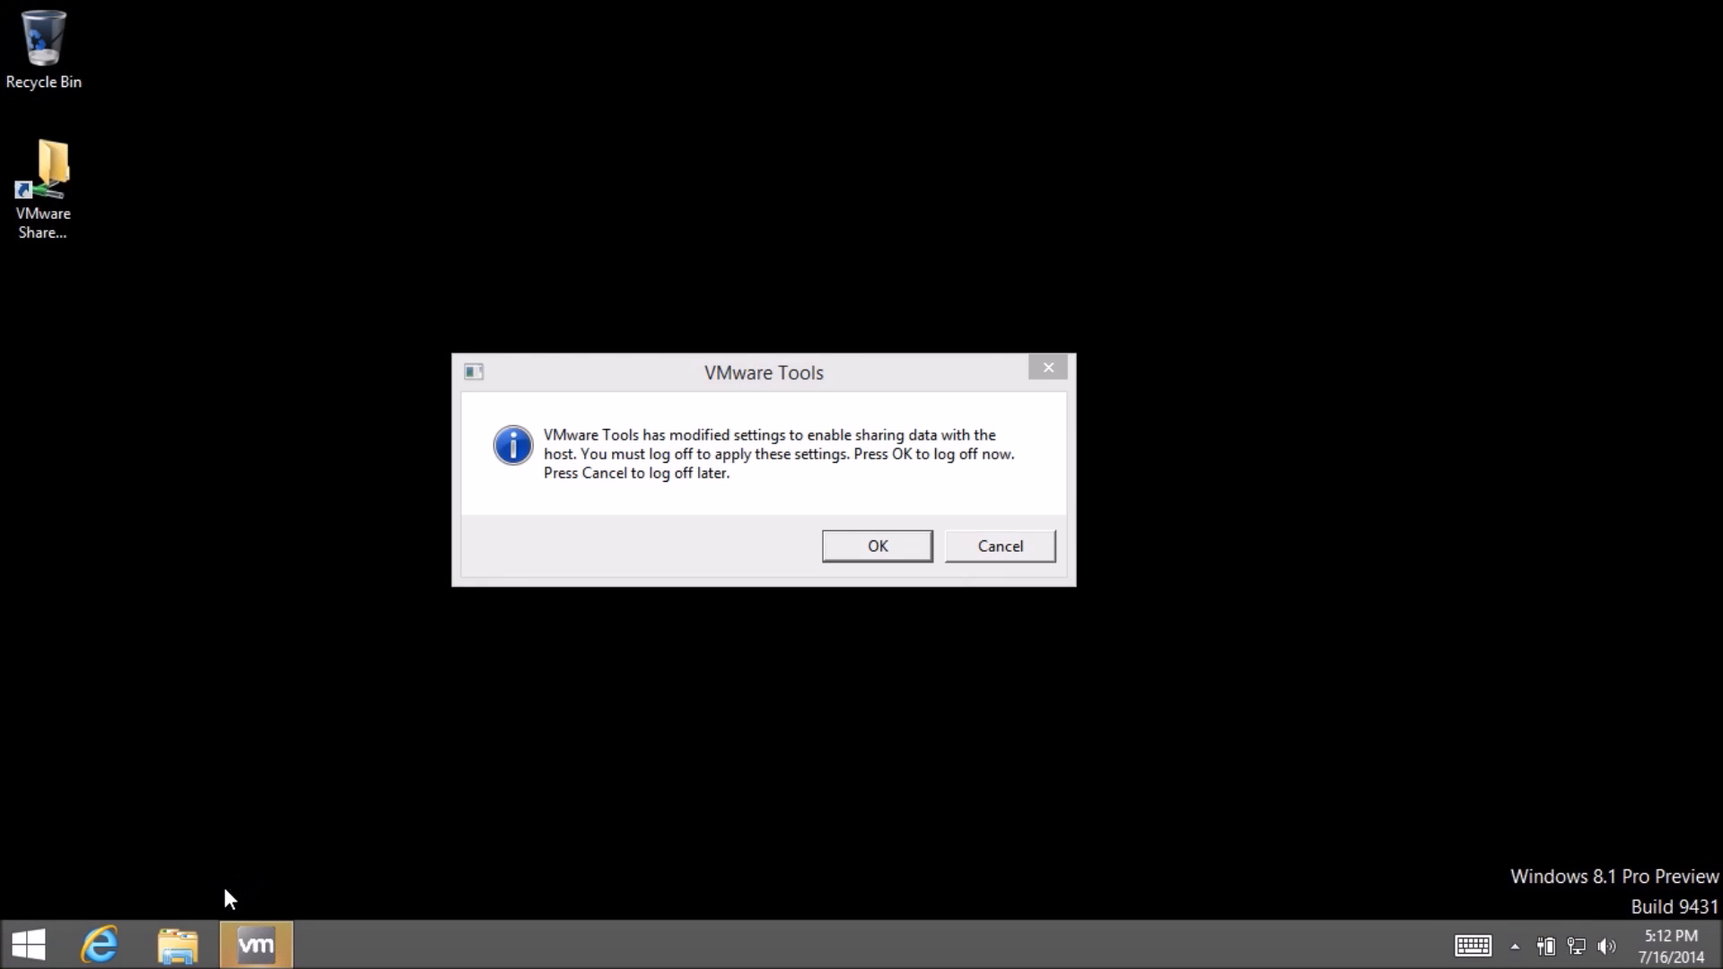
left_click(864, 556)
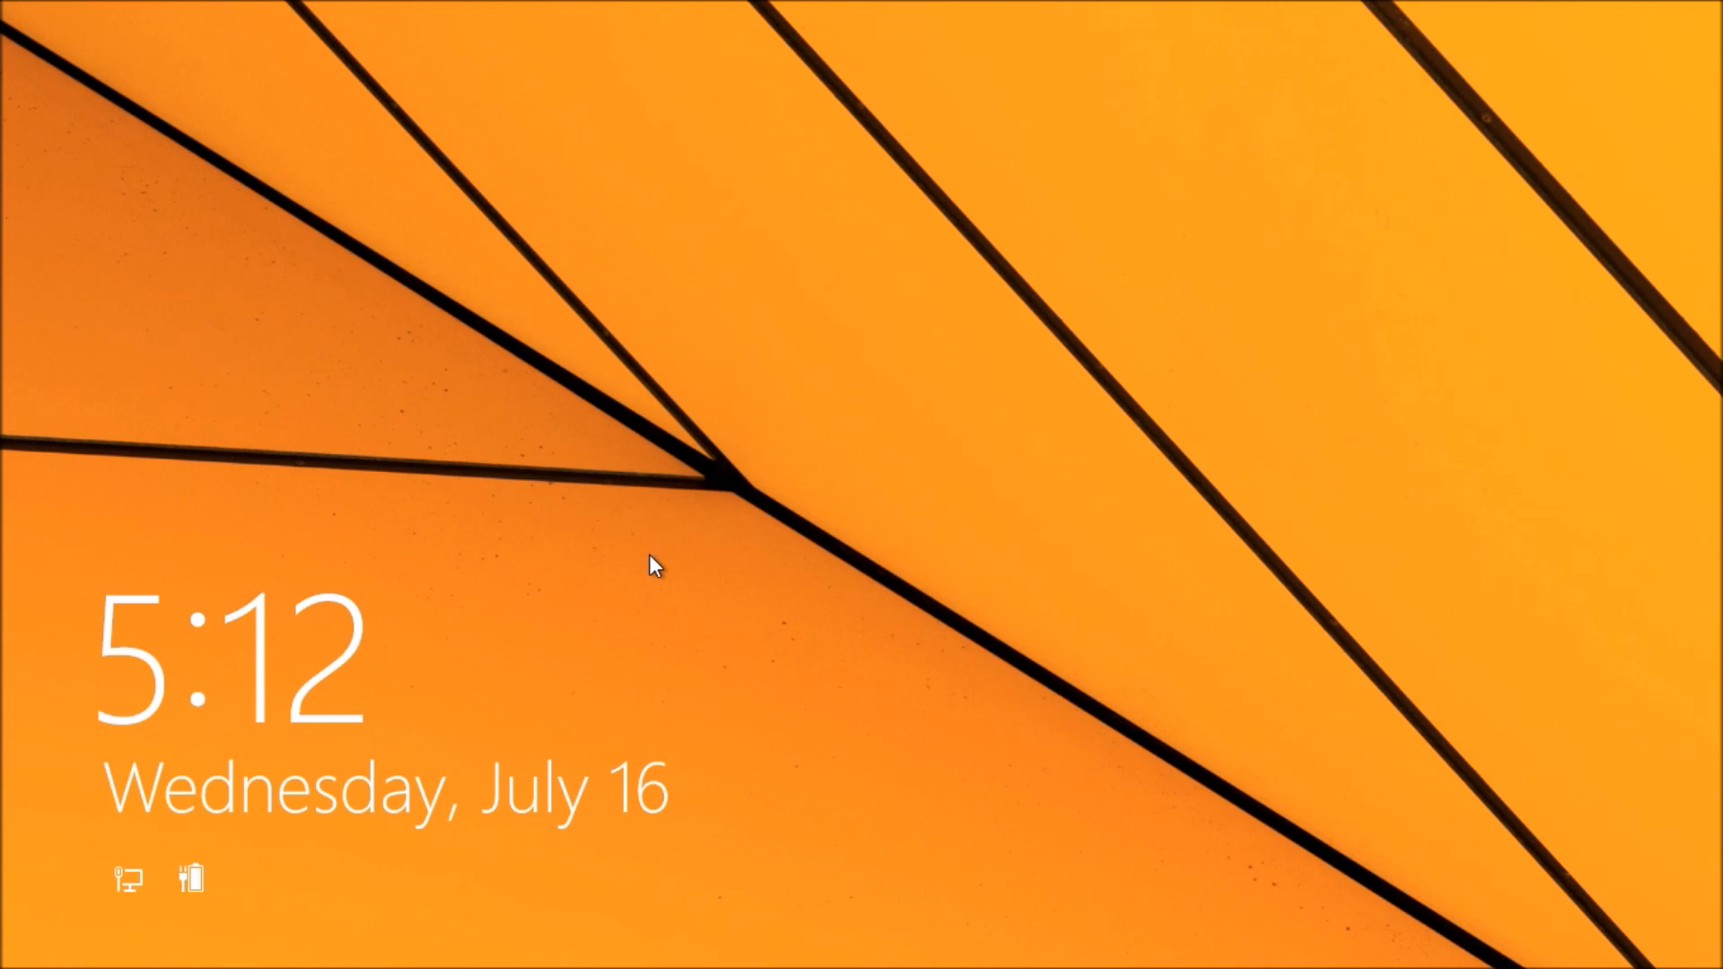
left_click(649, 552)
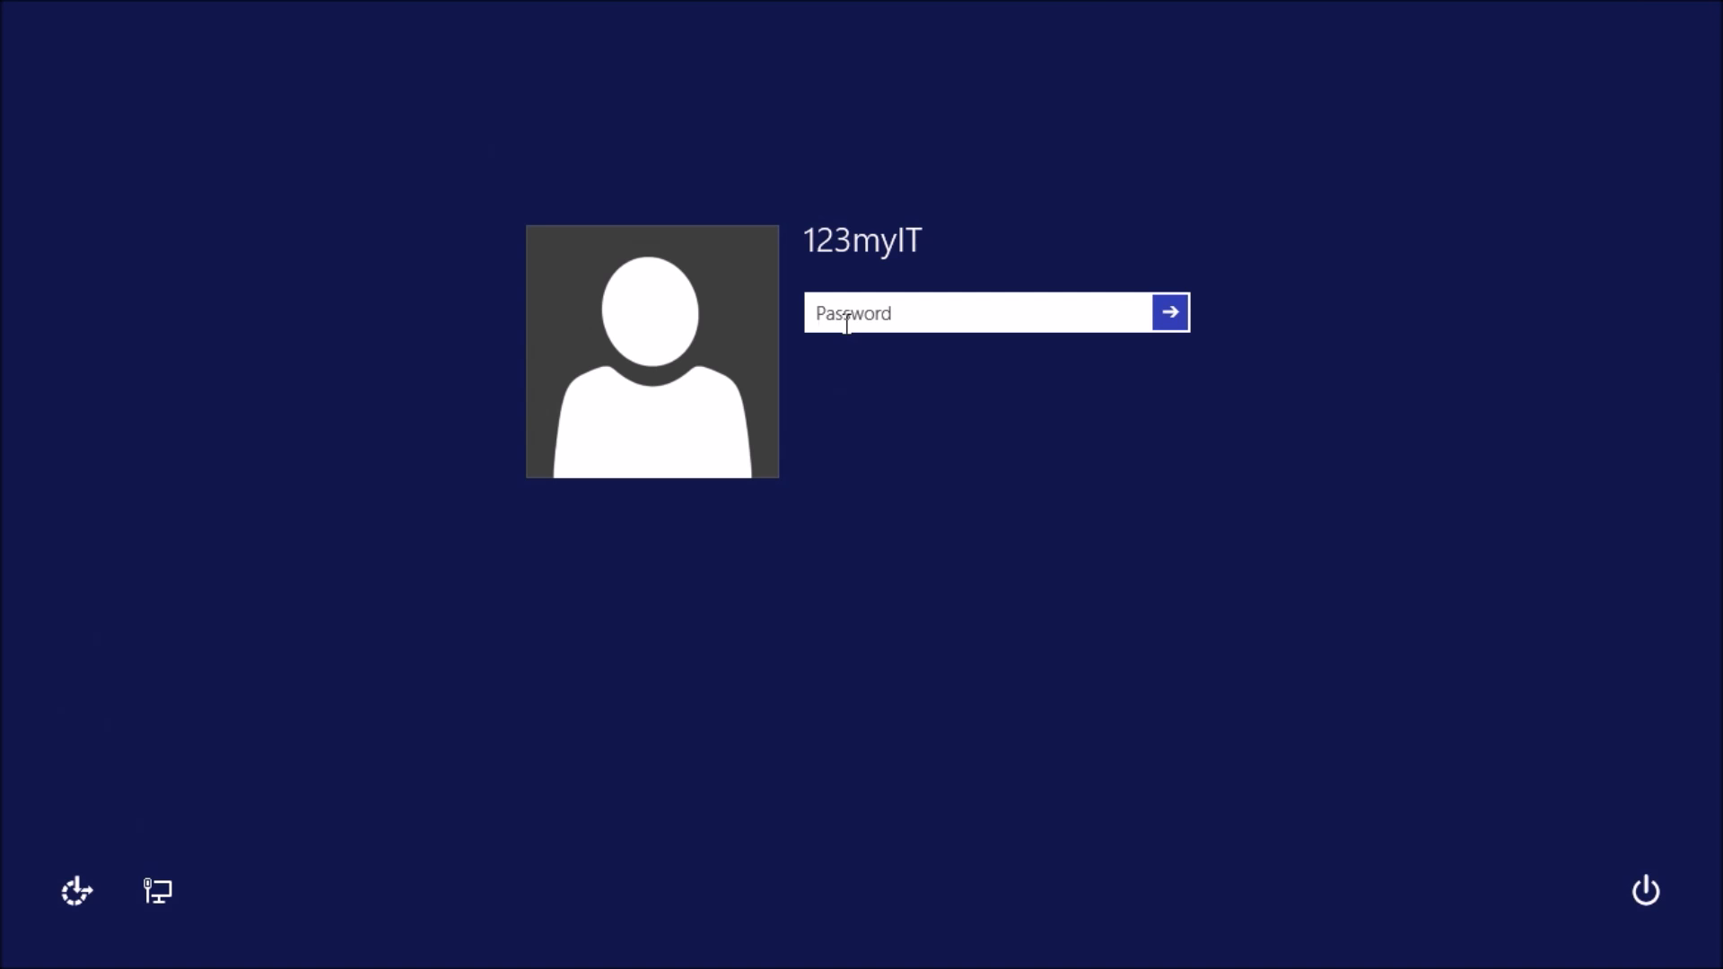
type("•••")
key("Return")
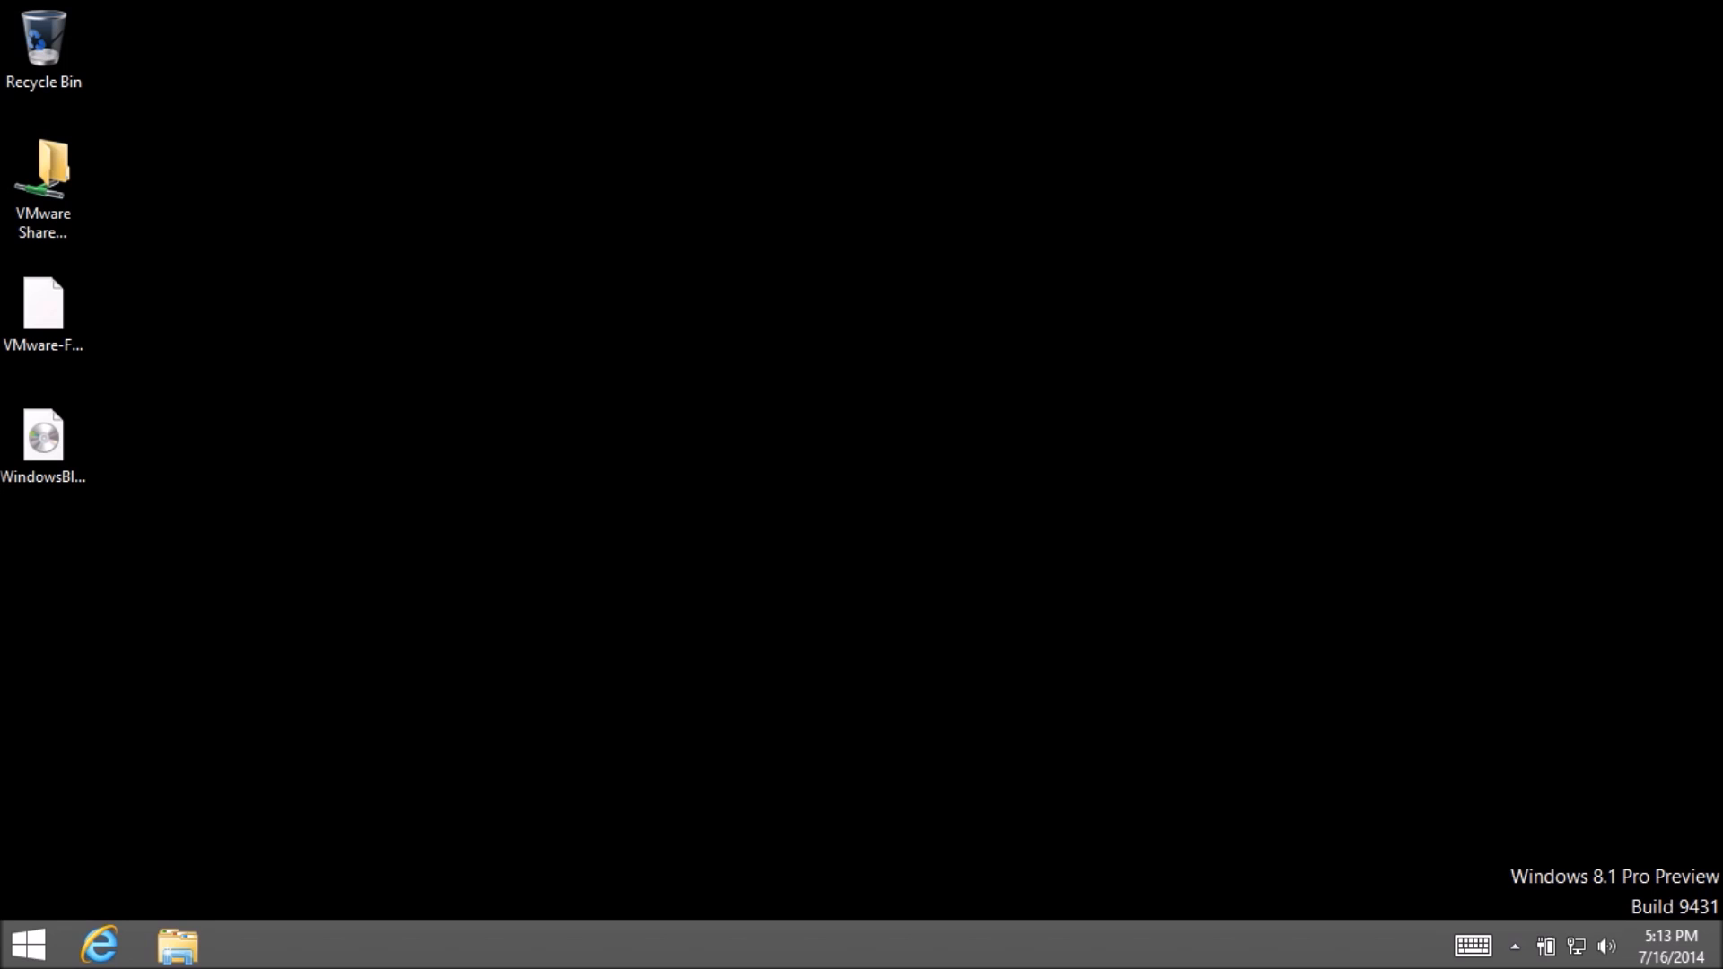
- Launch Internet Explorer, stop the start page loading, and accept the recommended settings
left_click(99, 944)
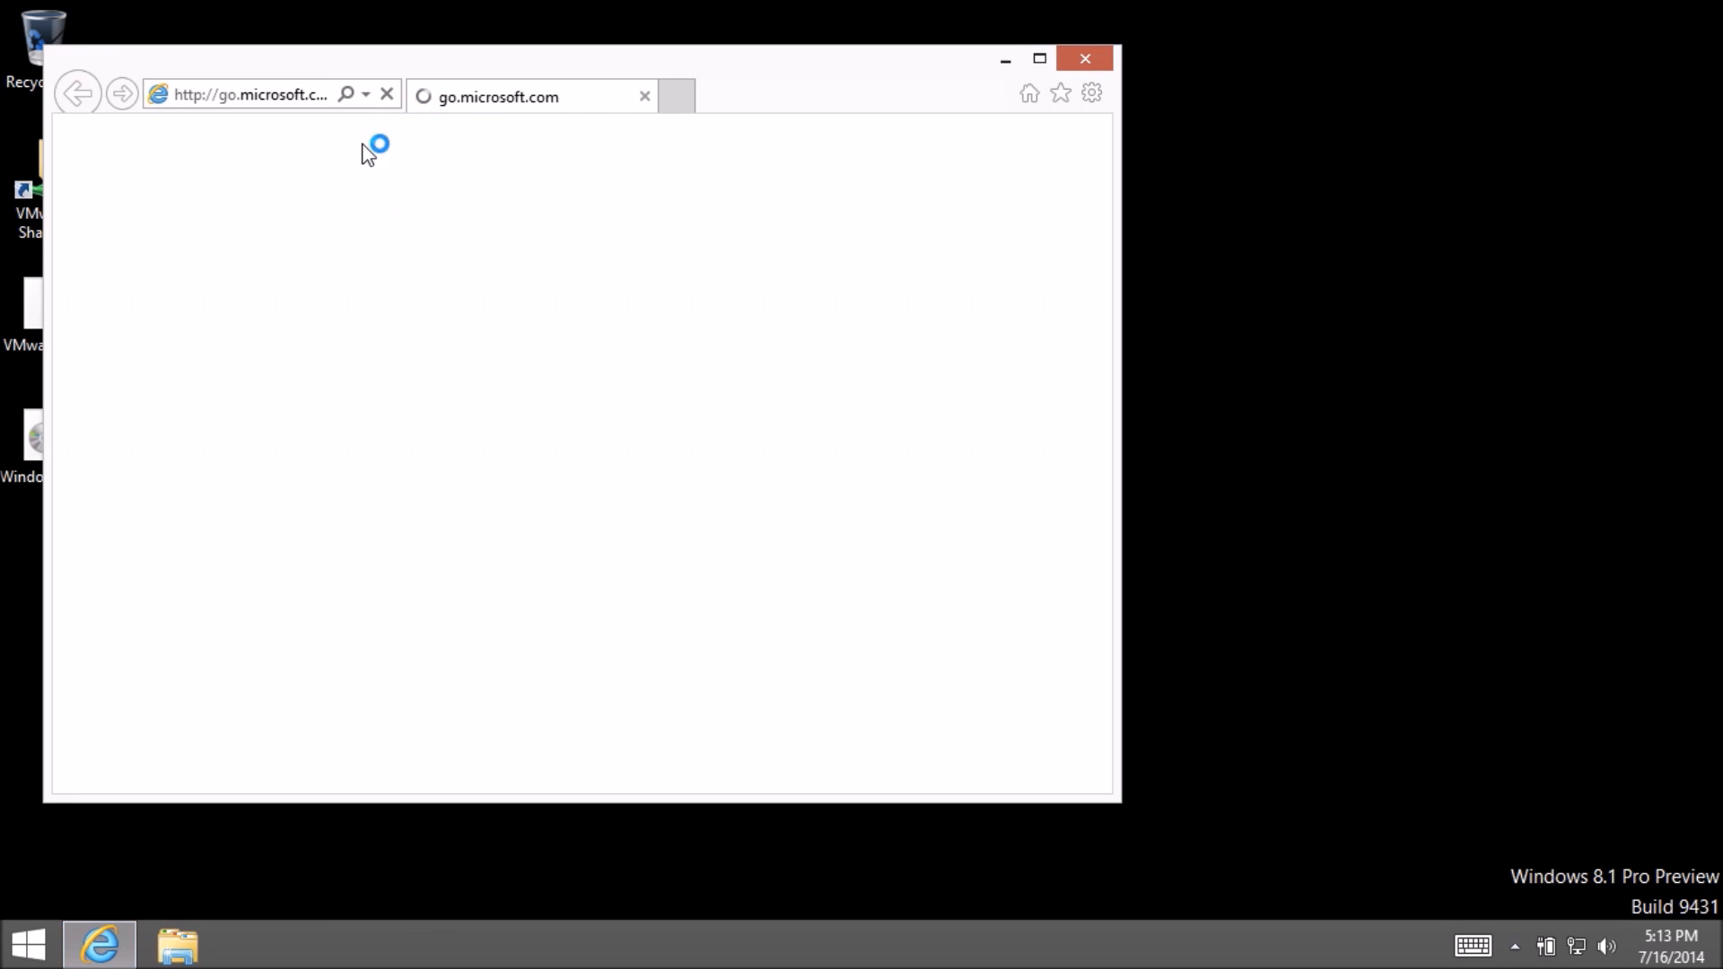
left_click(300, 100)
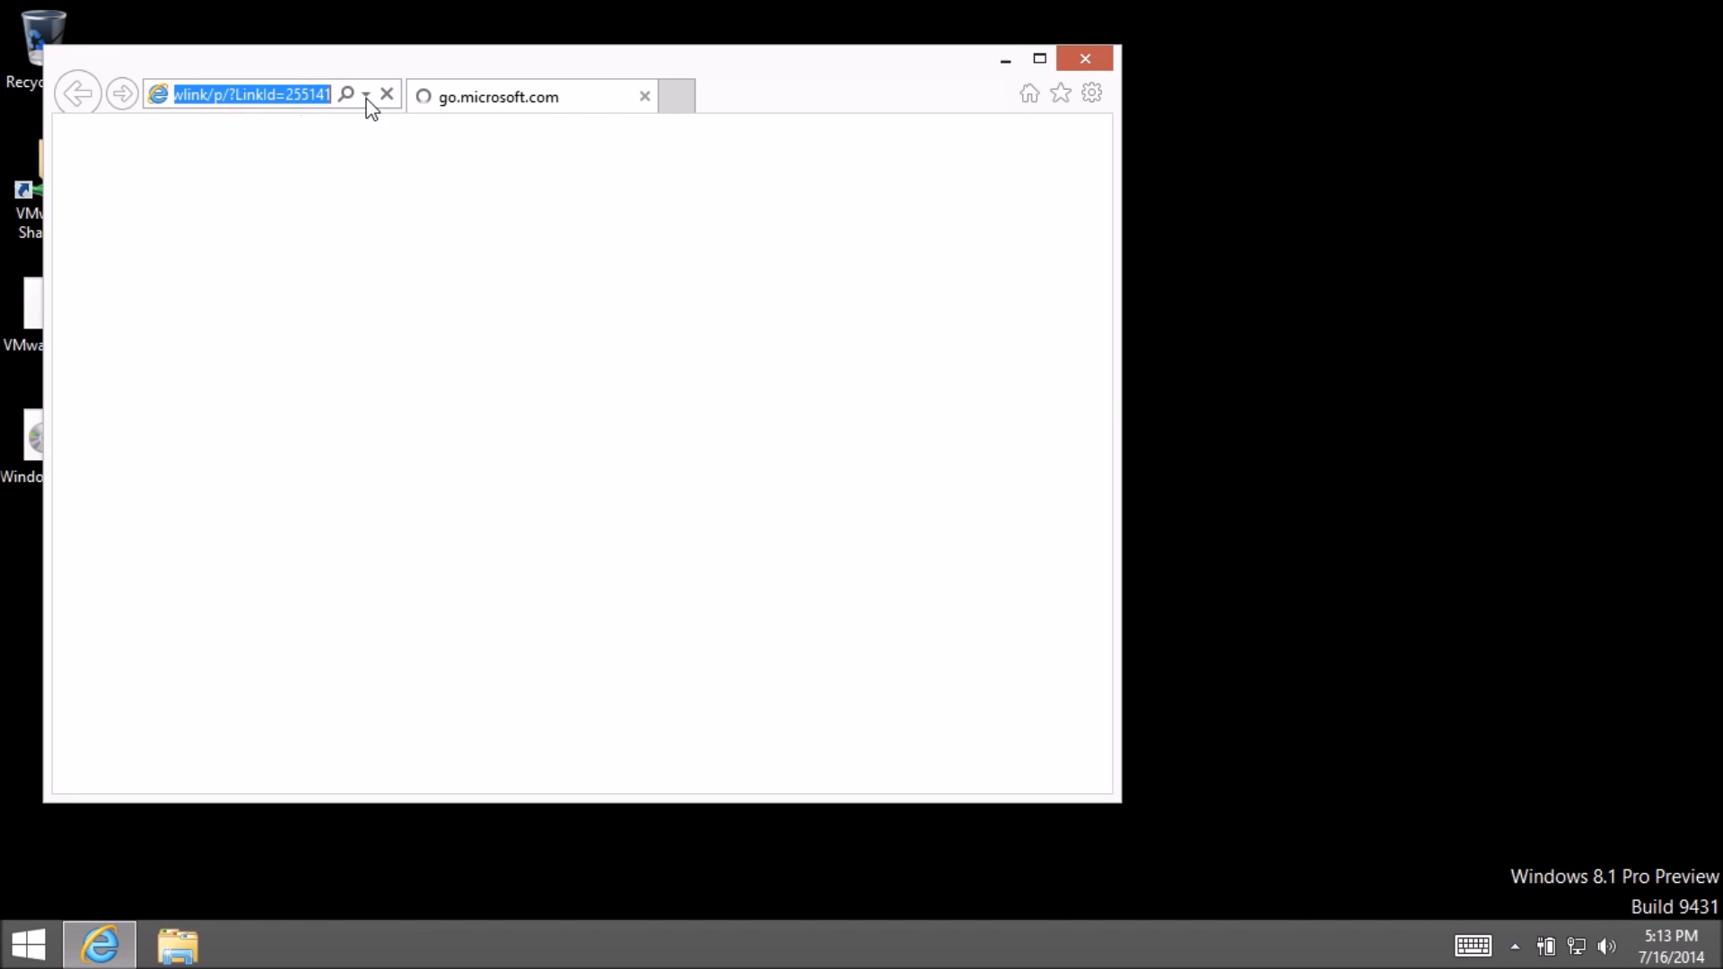
left_click(388, 97)
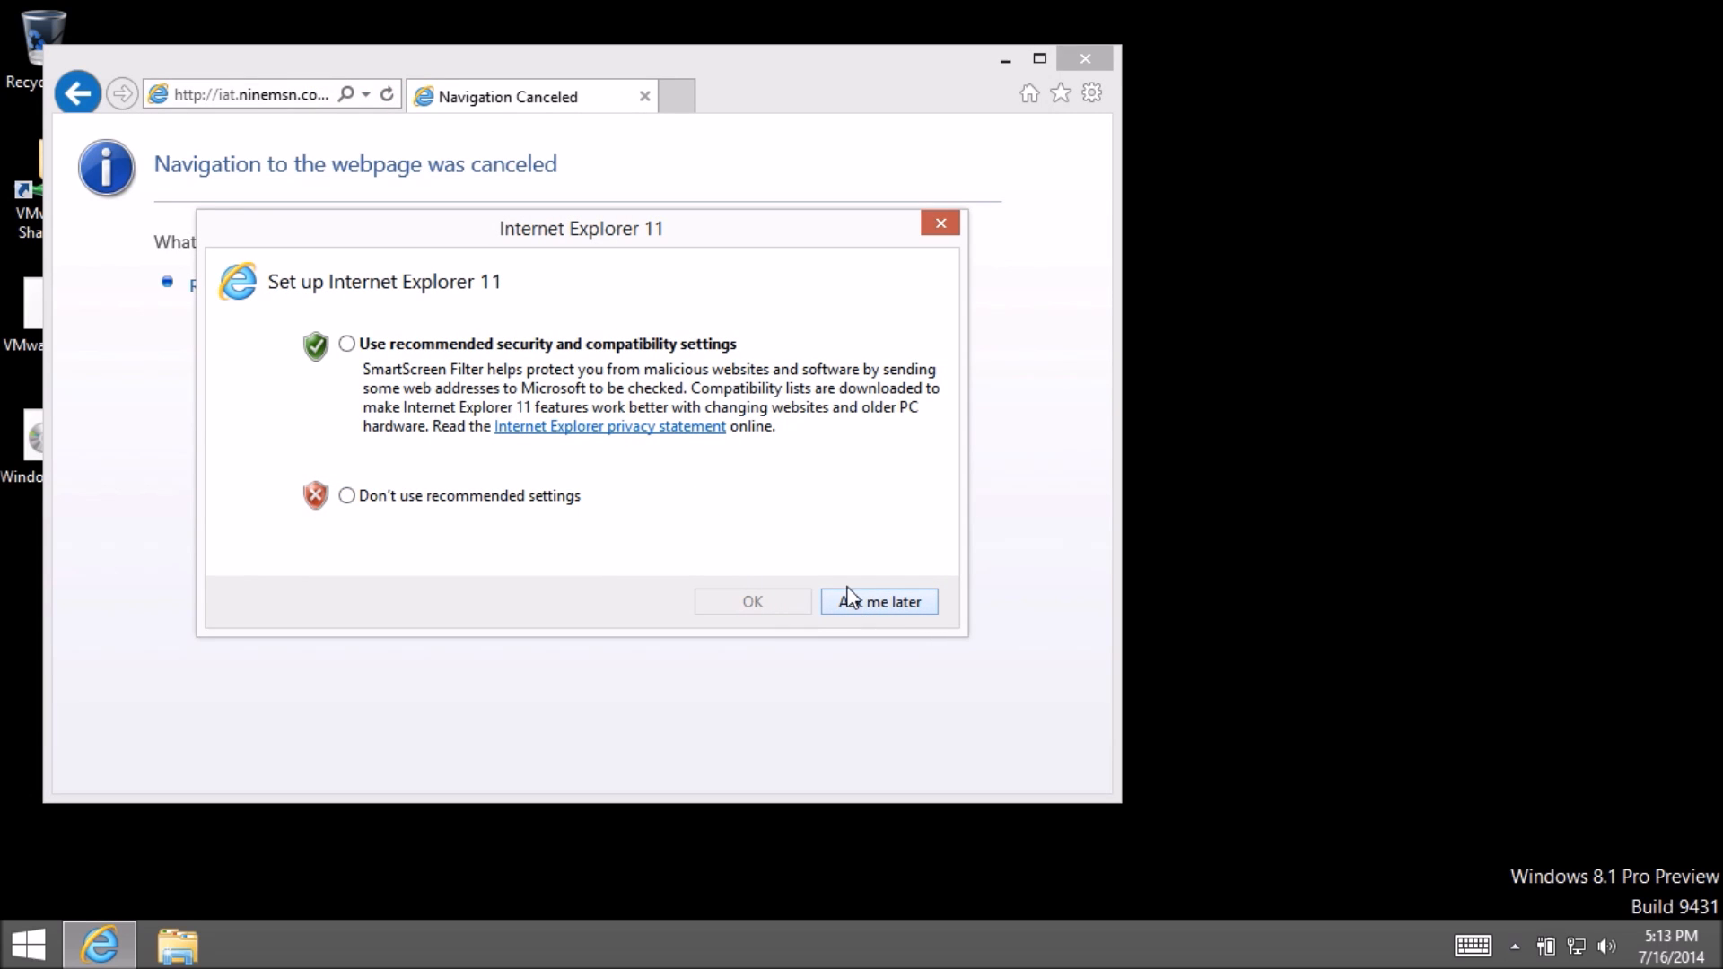
left_click(346, 344)
left_click(795, 604)
- Load 123myit.com in the address bar and maximize the browser window
left_click(270, 89)
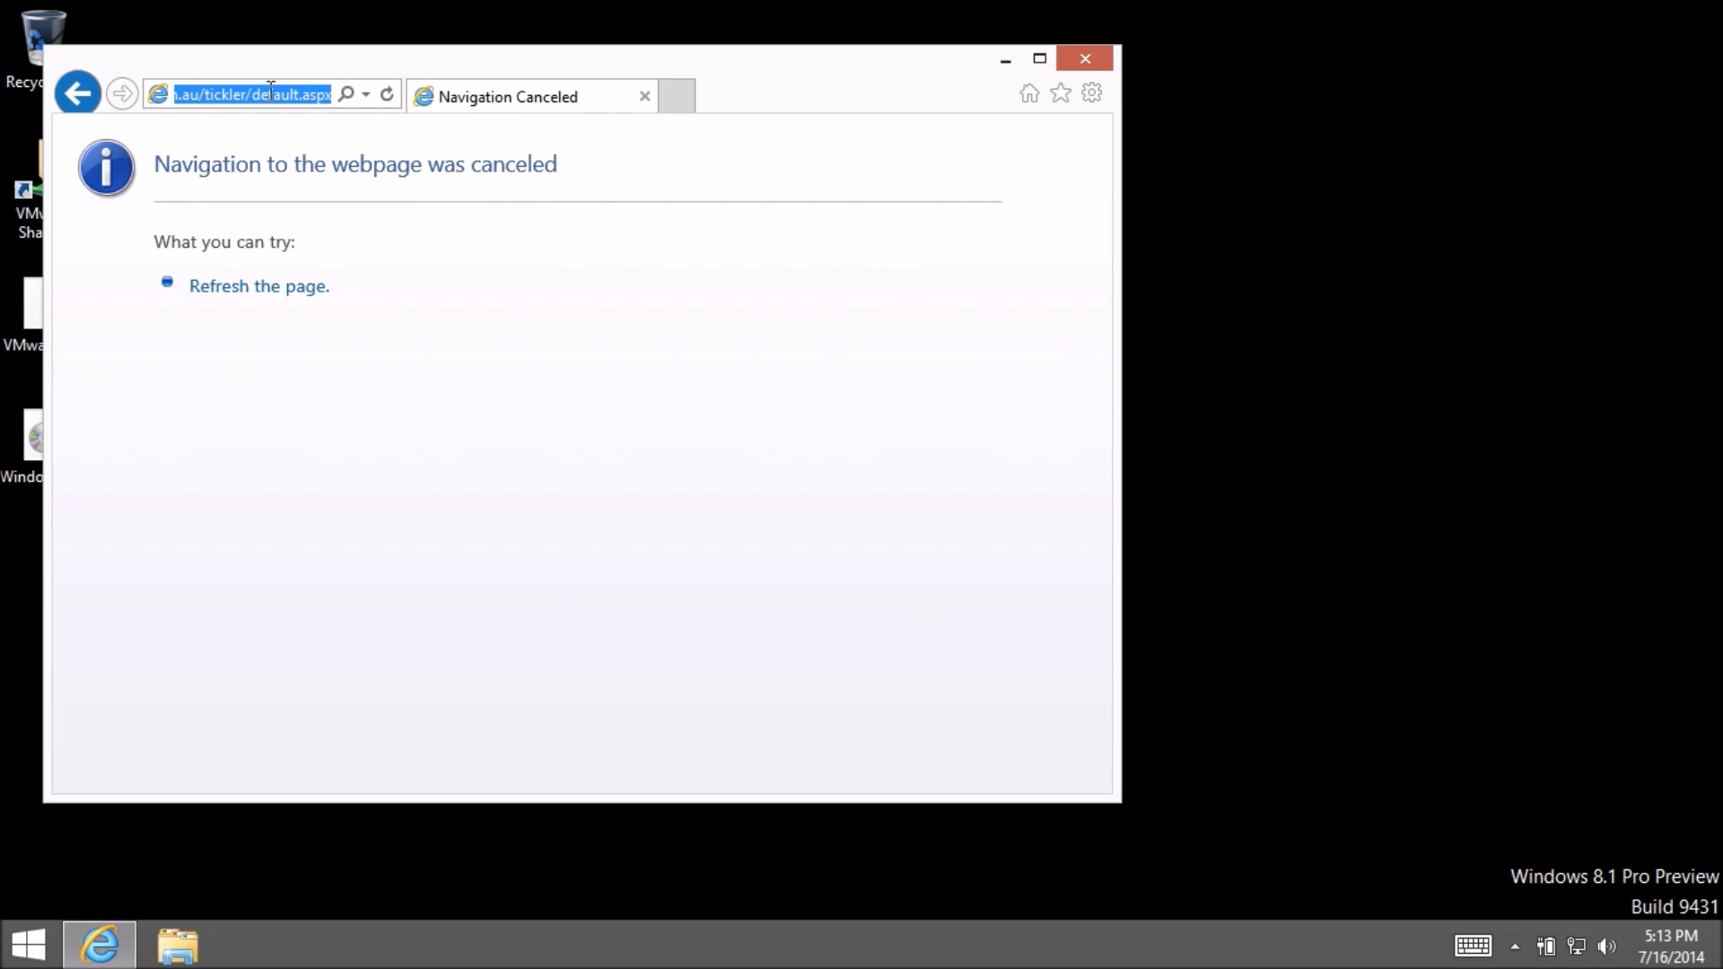
type("123myit.com")
key("Return")
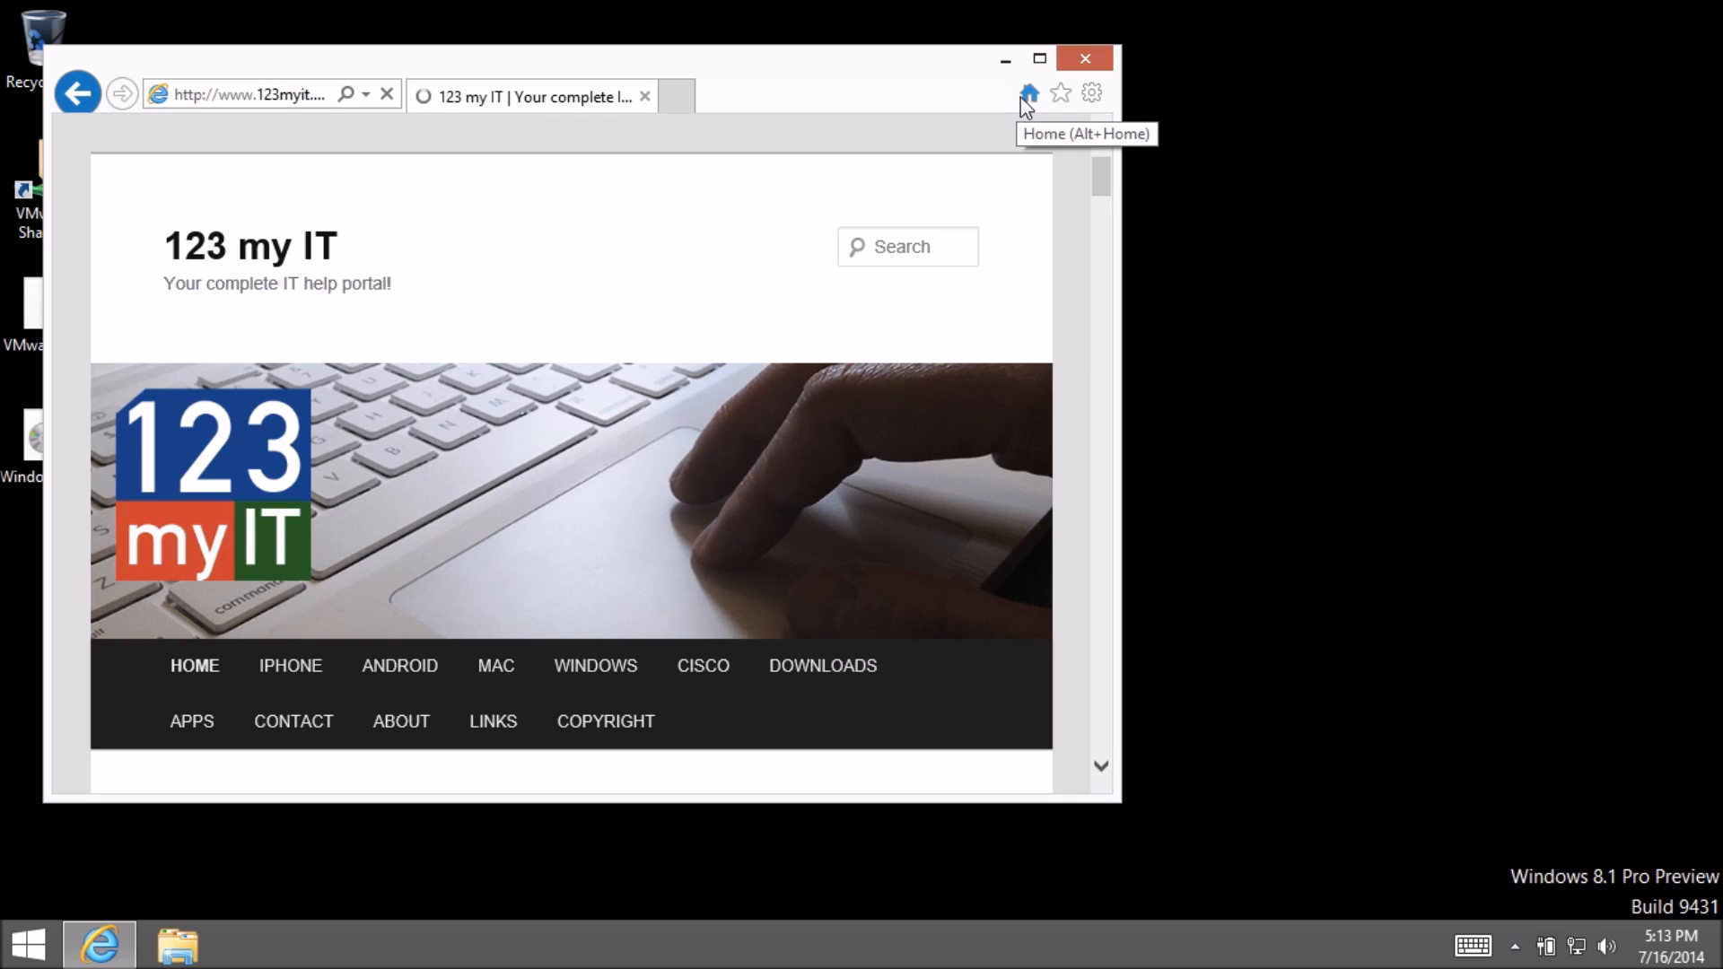
left_click(1040, 59)
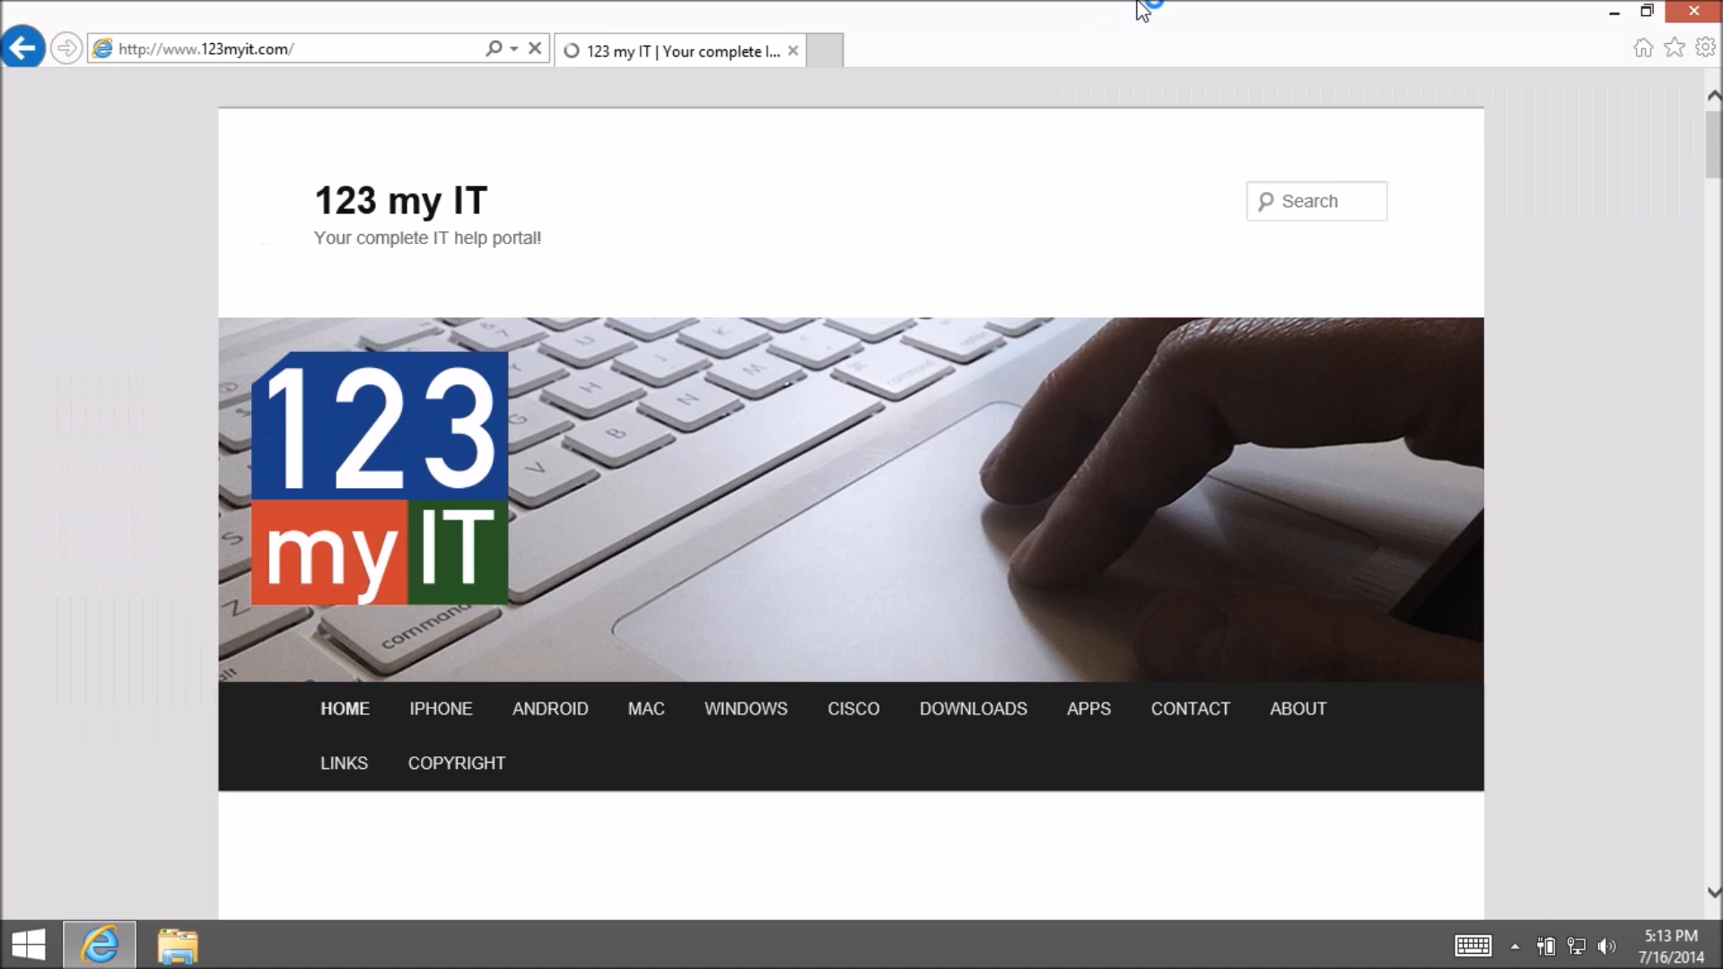
mouse_move(1674, 2)
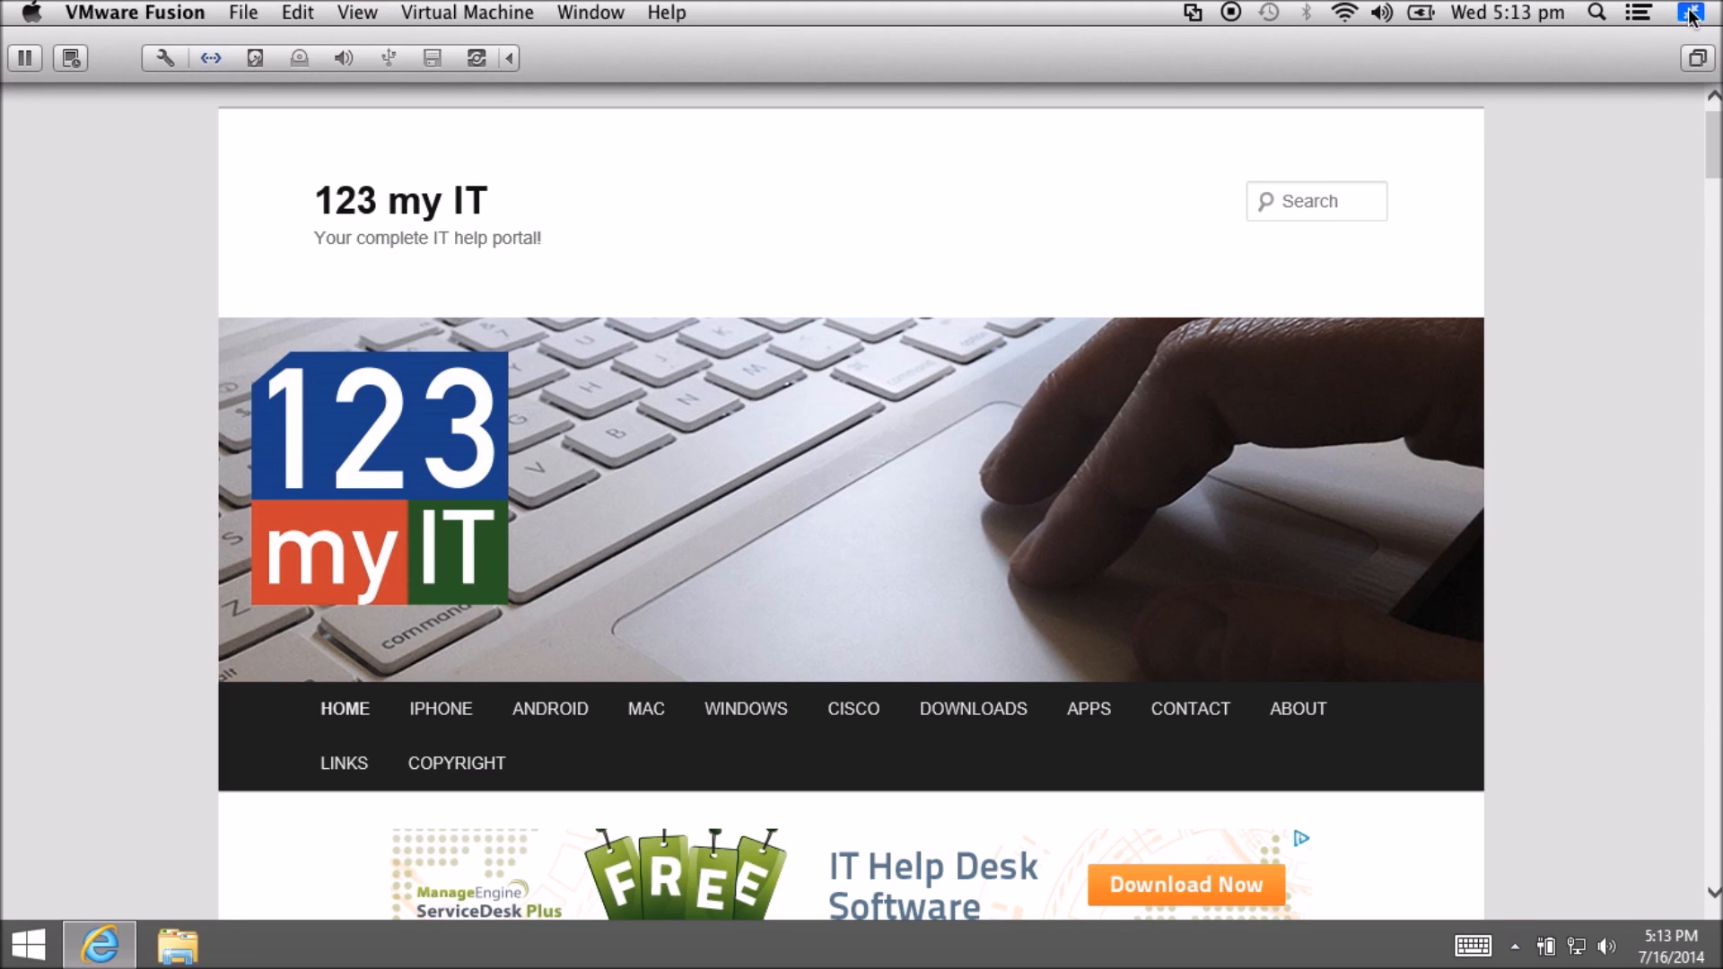
- Exit full screen, switch to Unity view, and minimize the Internet Explorer Mac window
left_click(1690, 13)
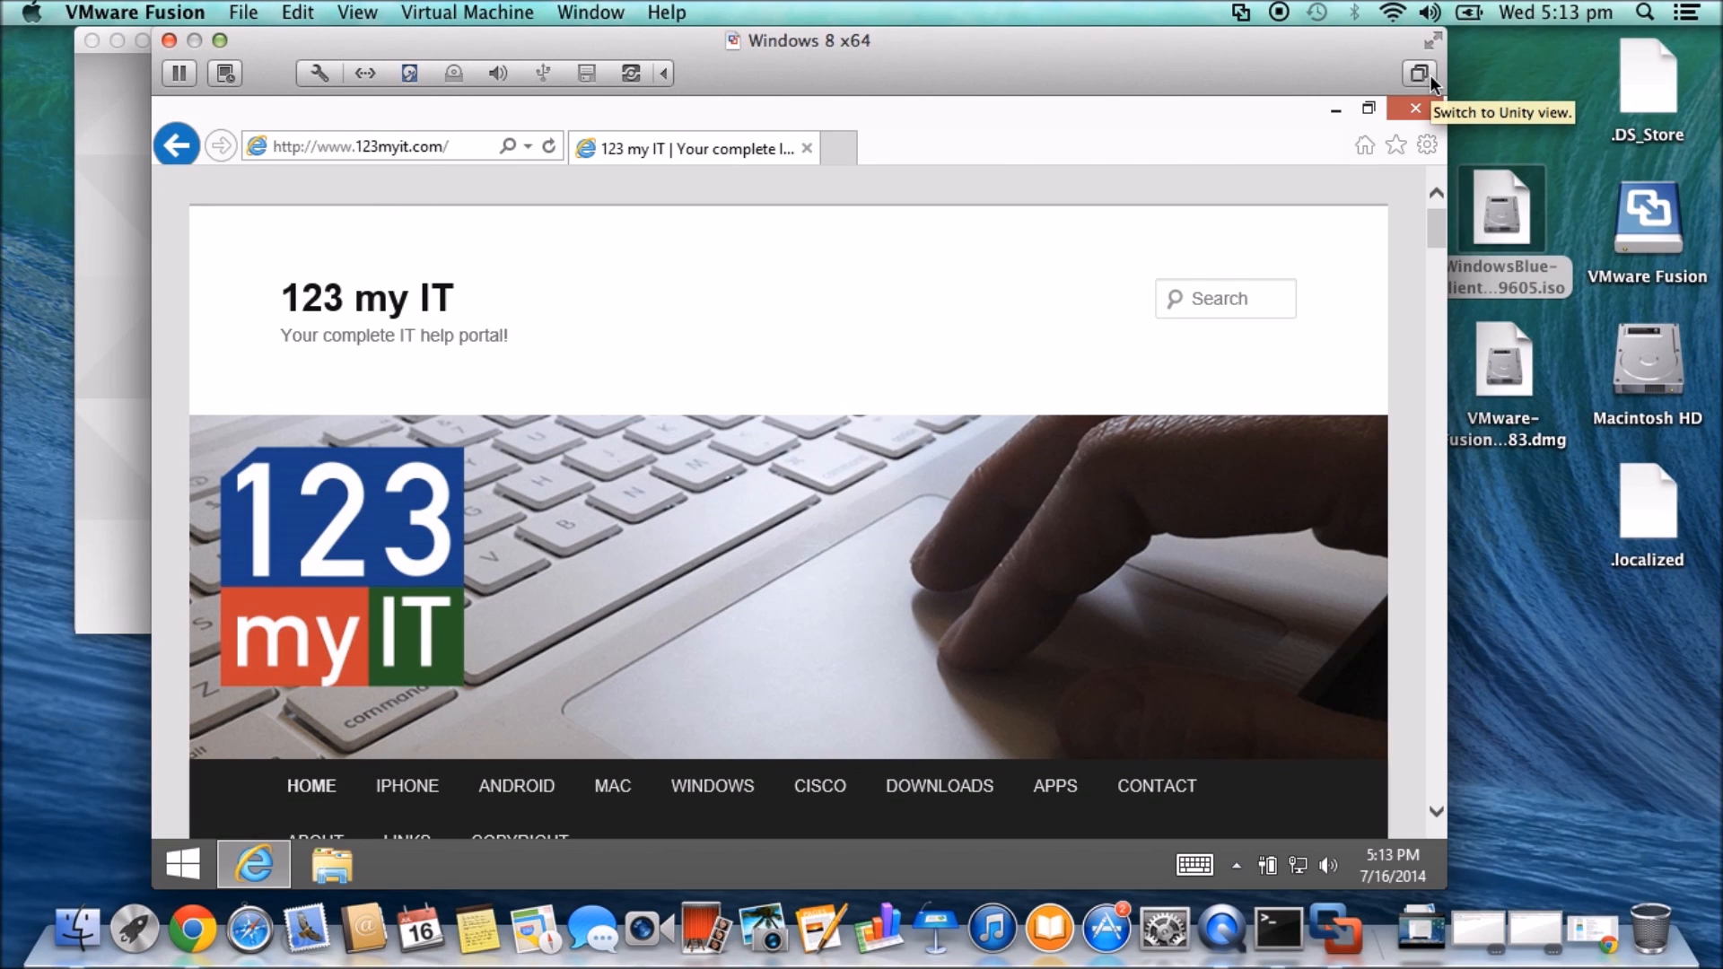
left_click(1422, 76)
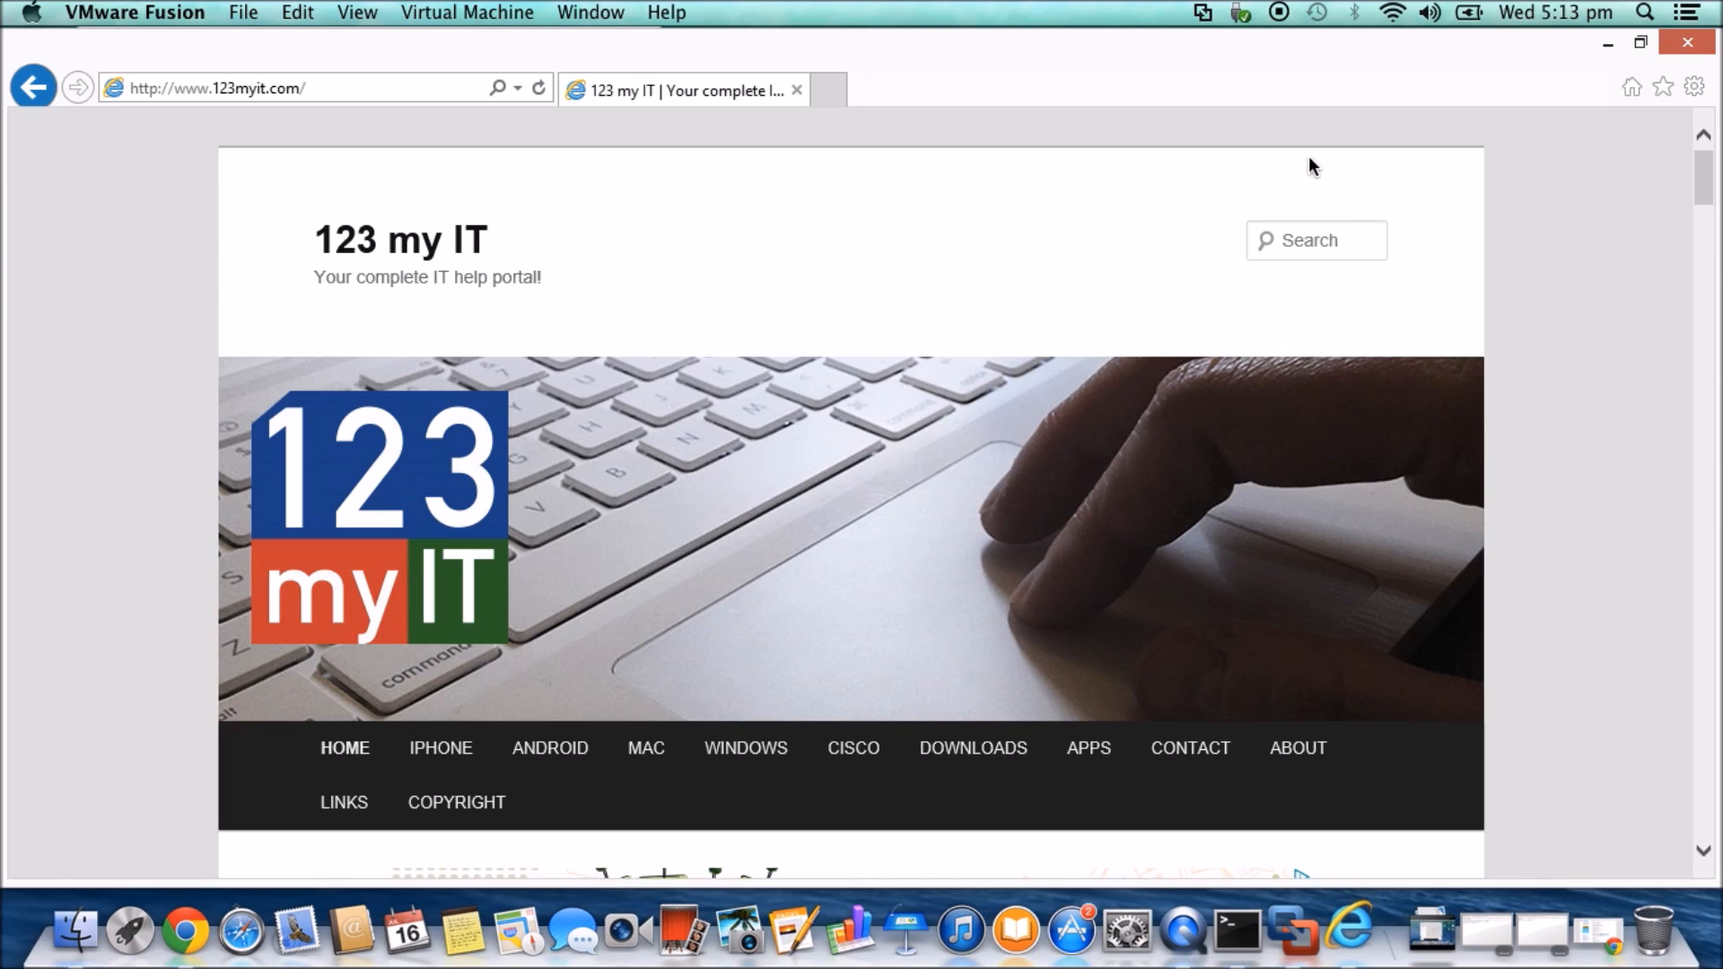
right_click(1346, 944)
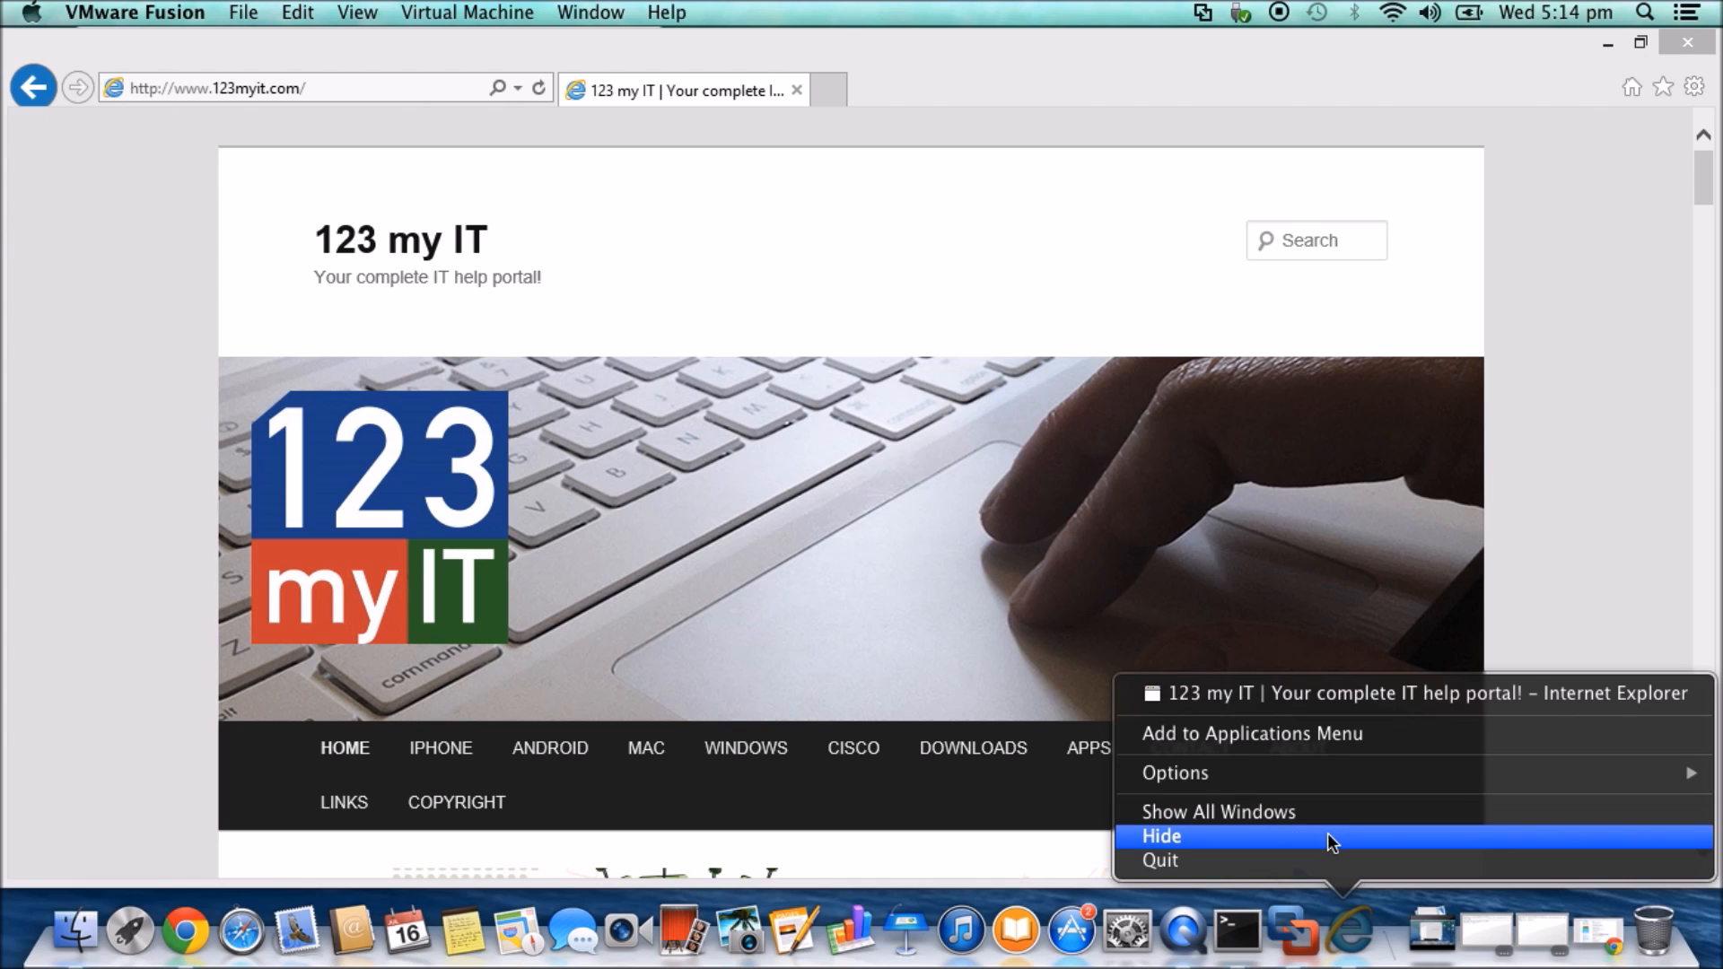
left_click(1524, 585)
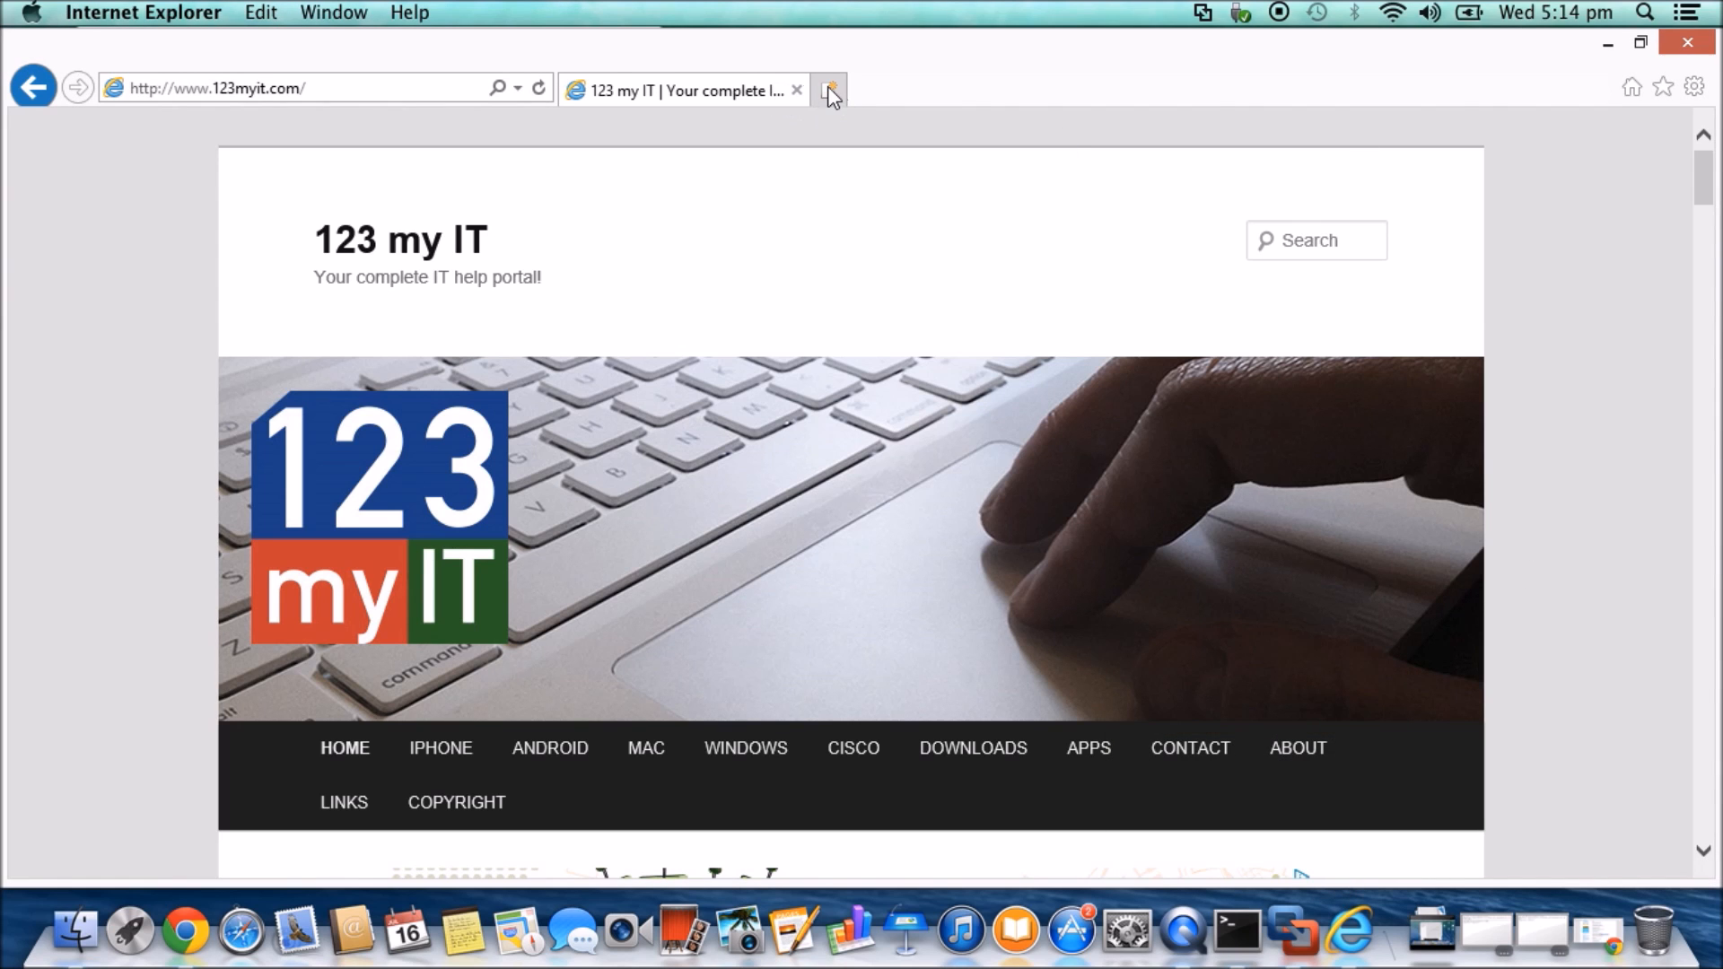
left_click(1608, 48)
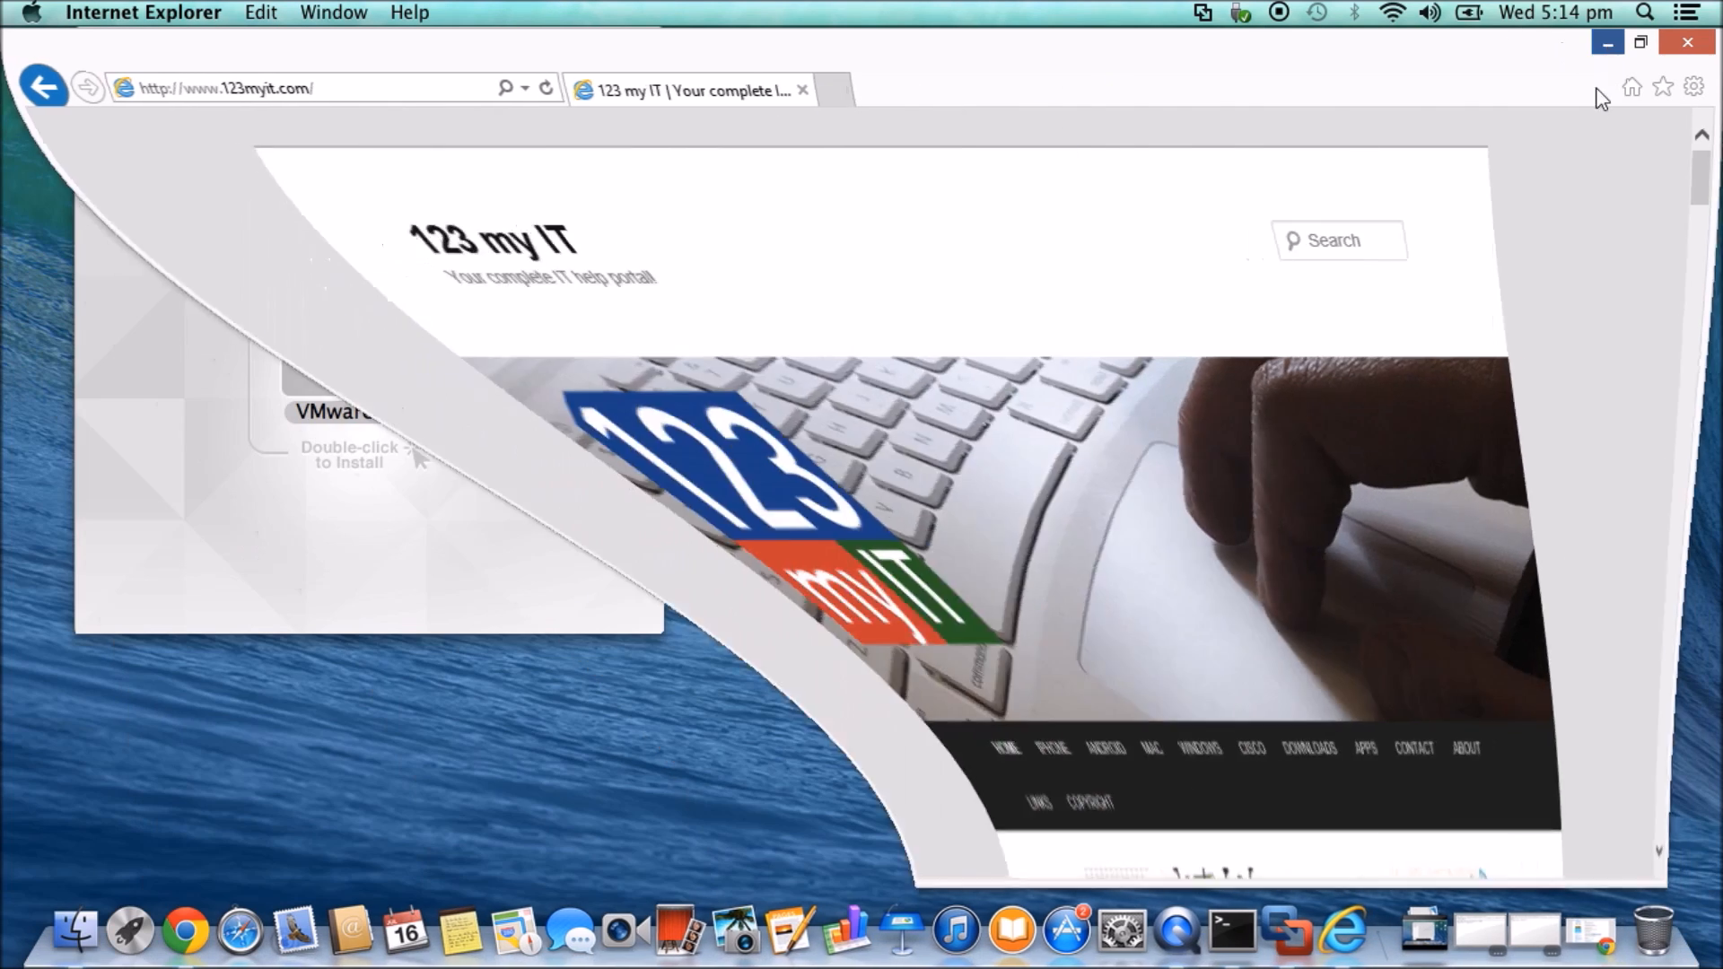
- Restore Internet Explorer from the Dock and scroll the 123myIT page to the Macbook Air post
left_click(1604, 935)
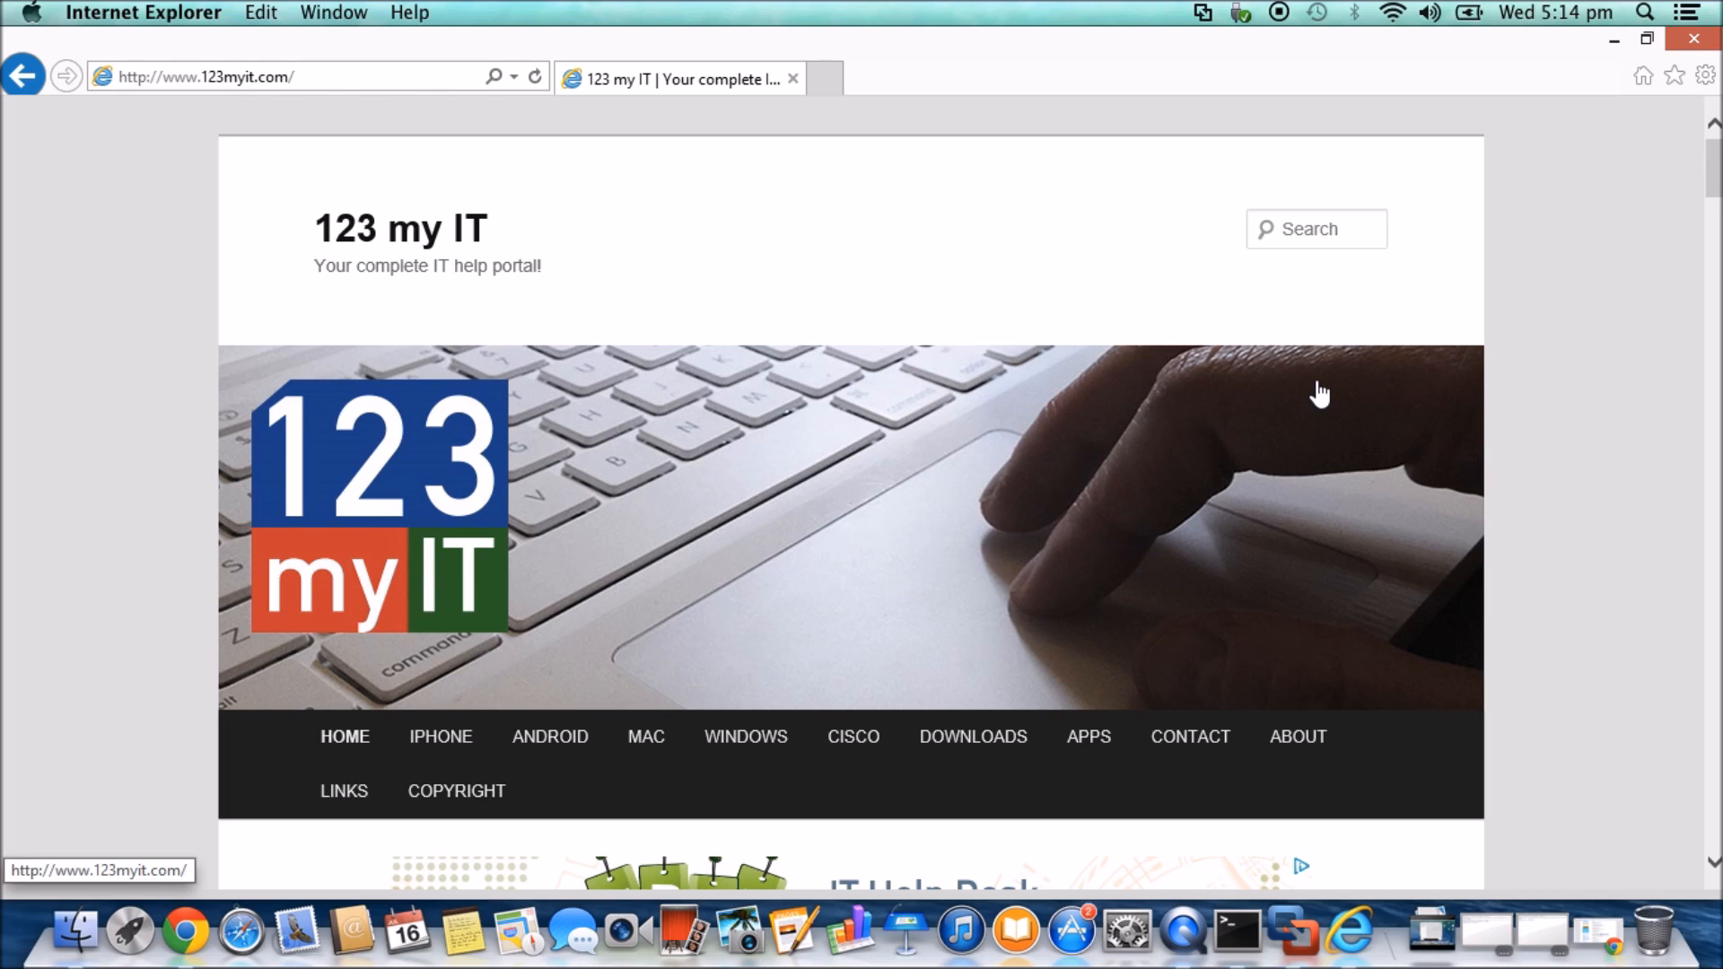
scroll(1307, 439, "down", 10)
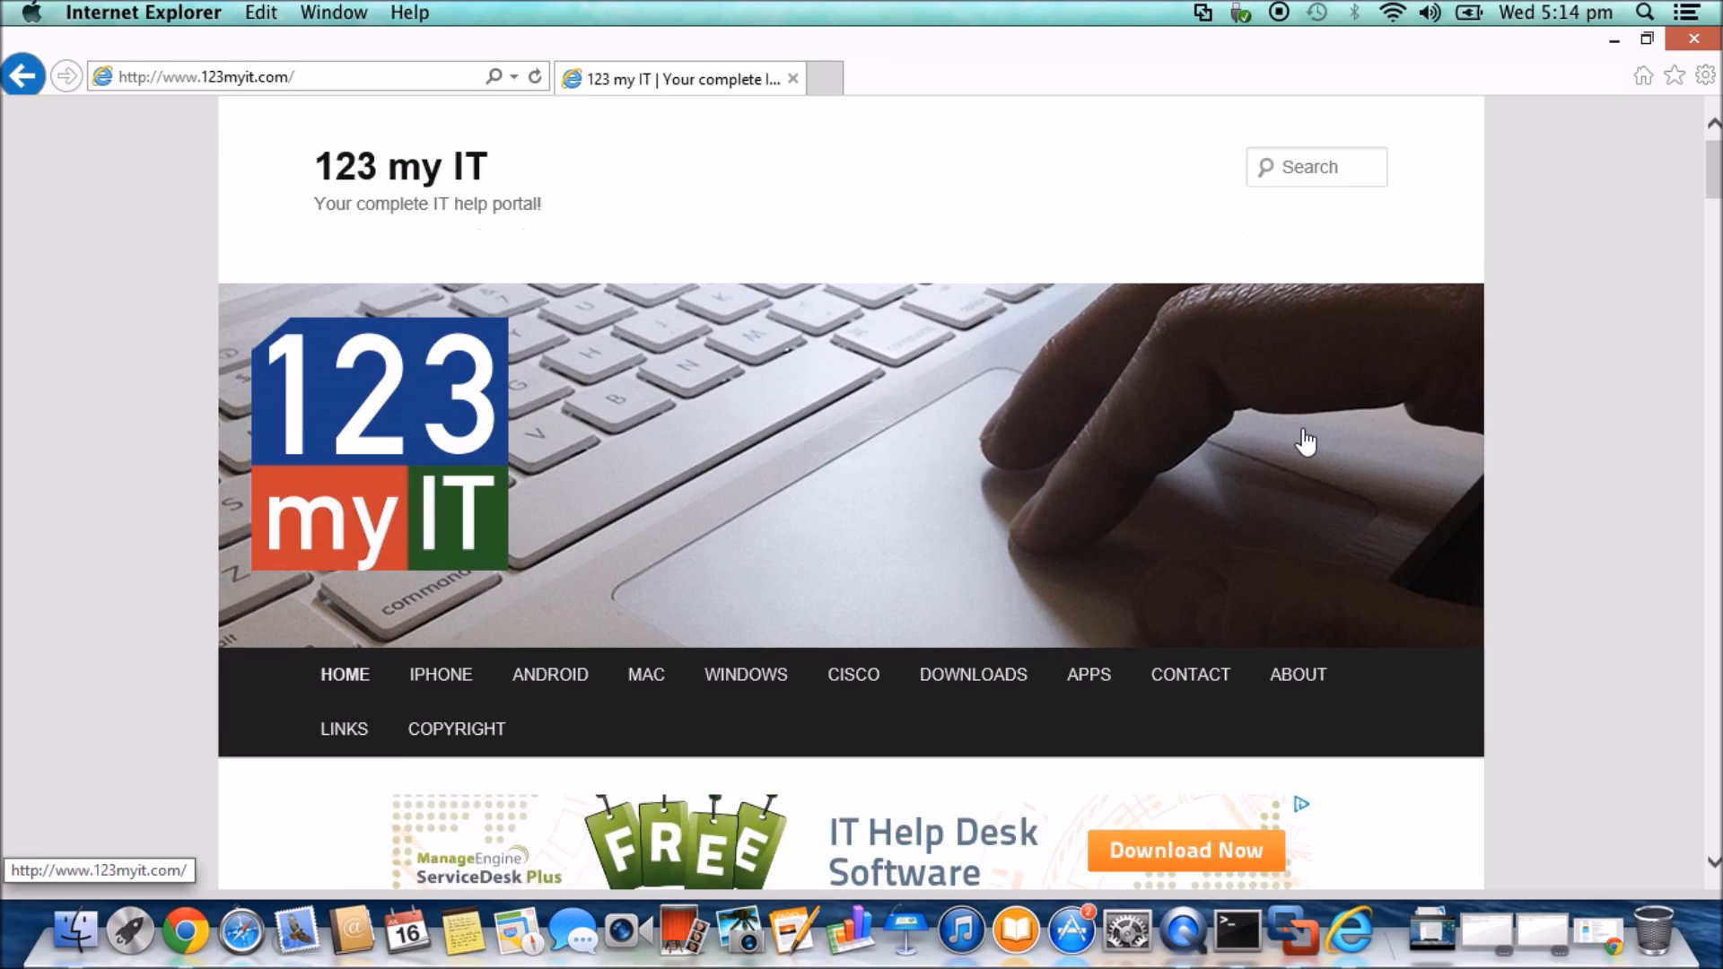
scroll(1306, 439, "down", 10)
scroll(1306, 440, "up", 3)
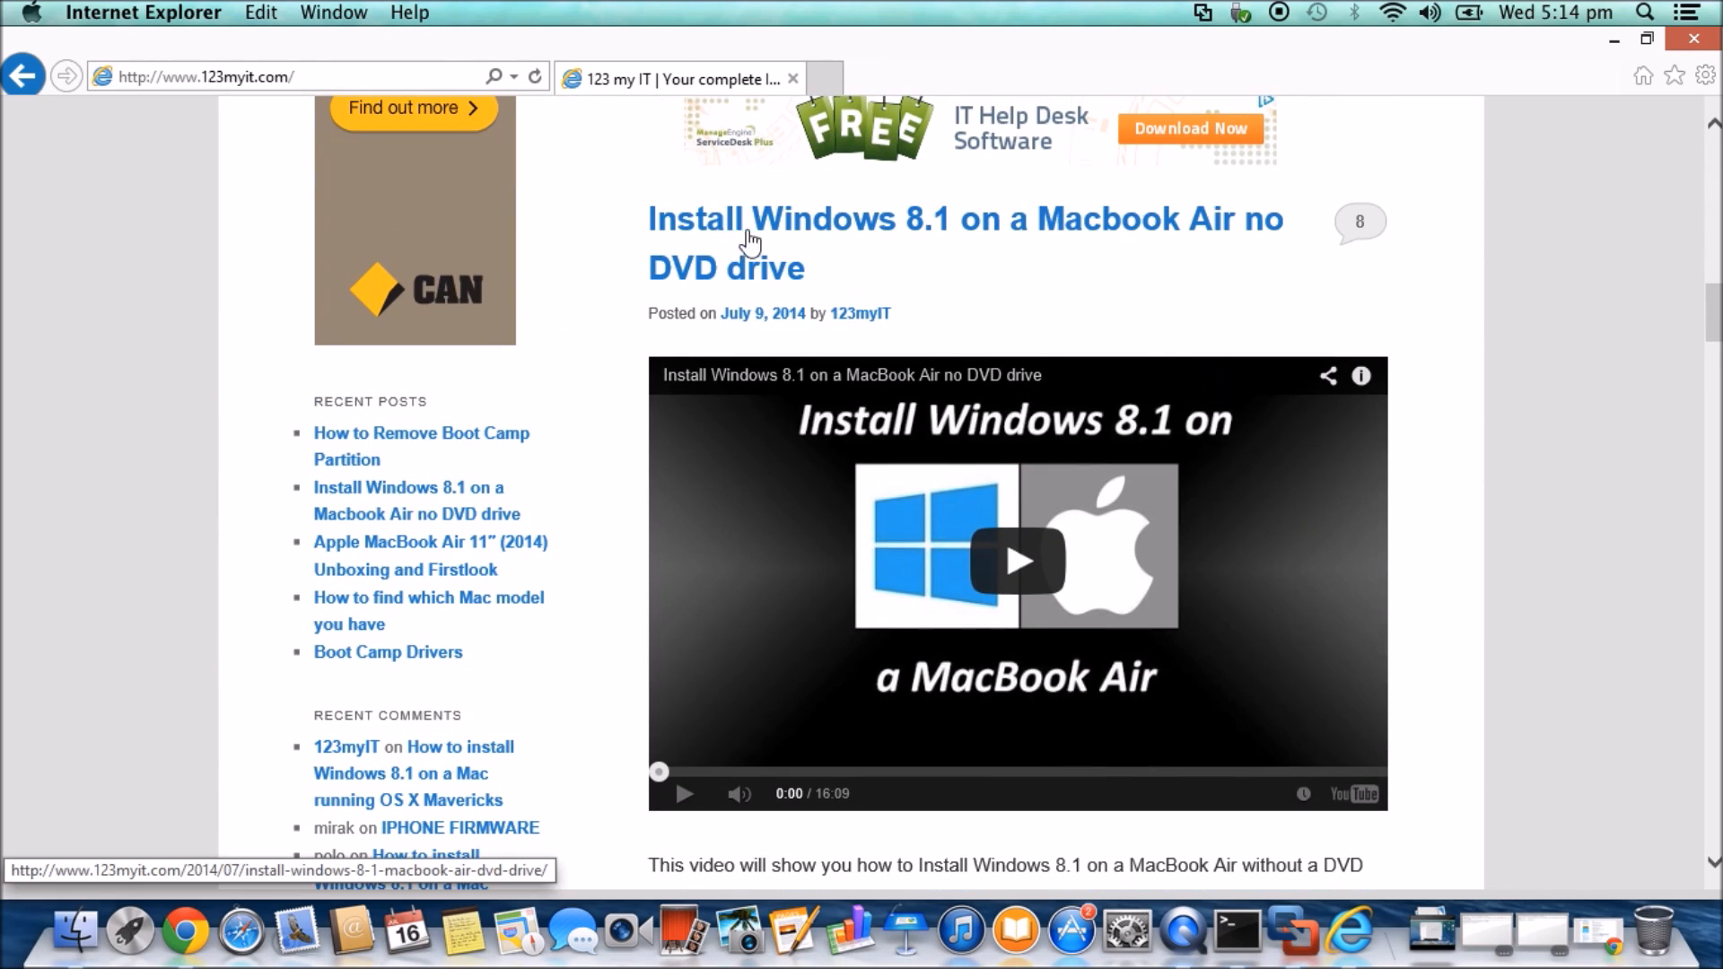